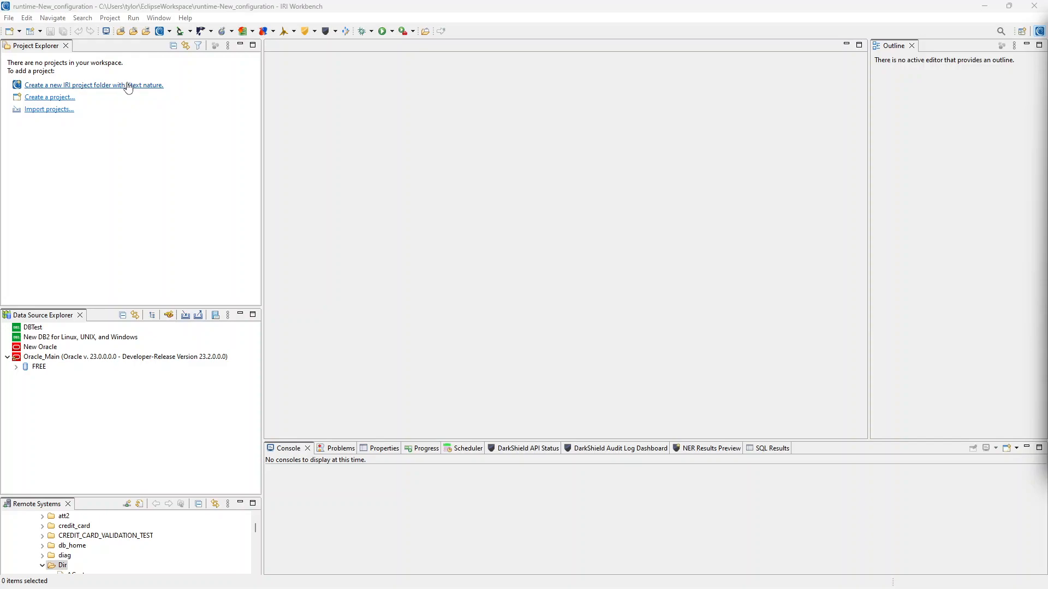
click(135, 89)
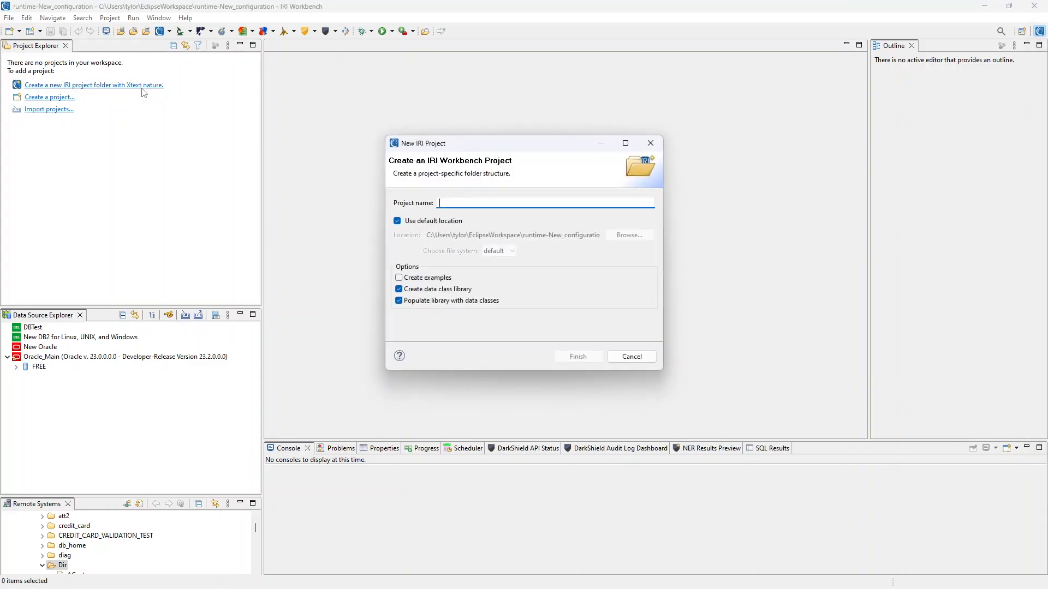
key(Escape)
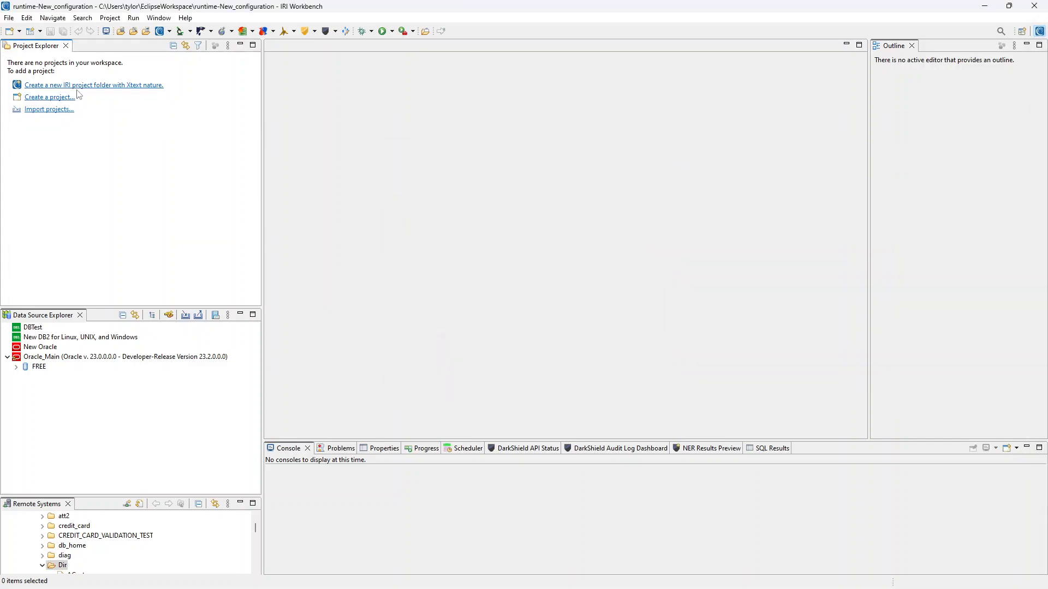
click(27, 17)
click(9, 18)
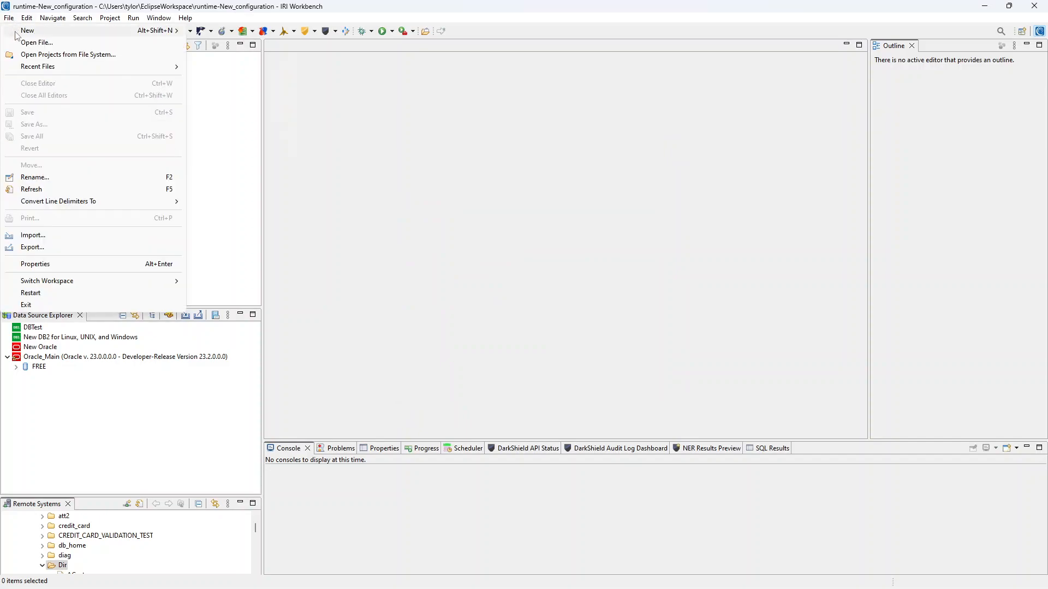
mouse_move(55, 30)
click(229, 211)
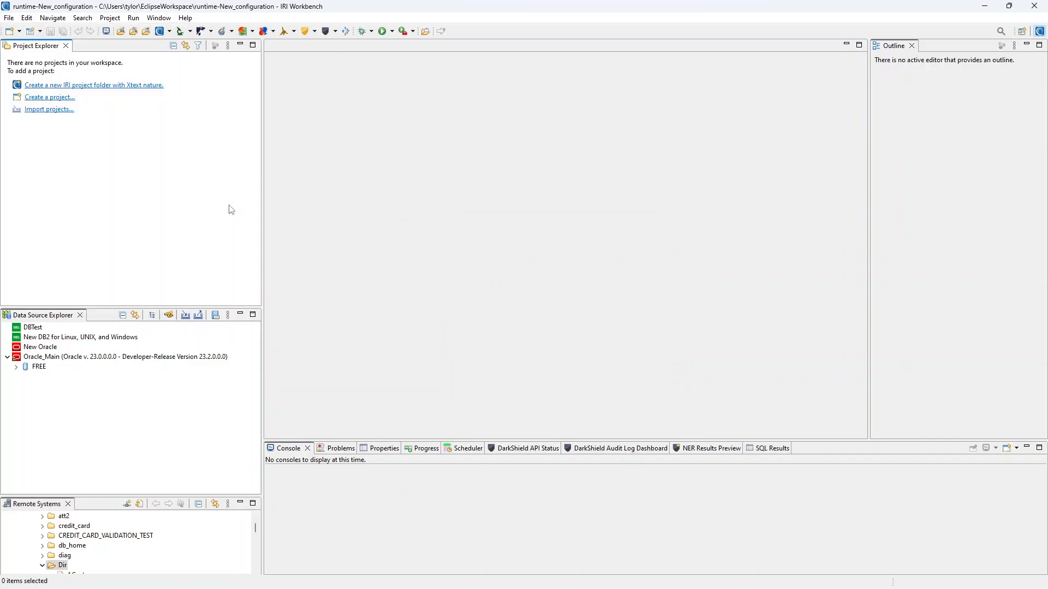
Step: Create an IRI project named RowGen with a data class library that is not populated with data classes, and expand its folder
click(111, 86)
text(RowGen)
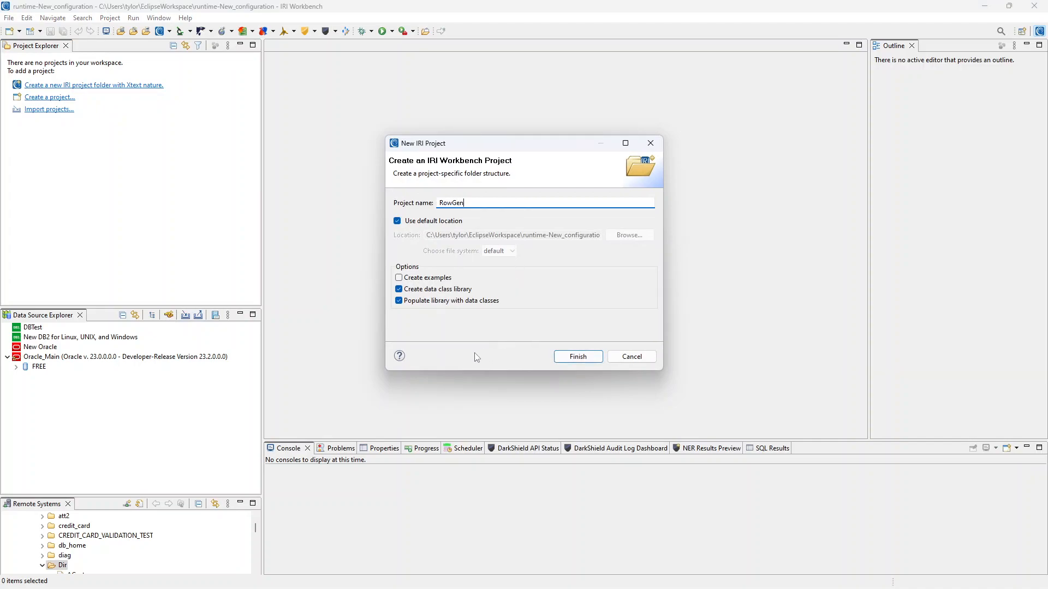
click(459, 303)
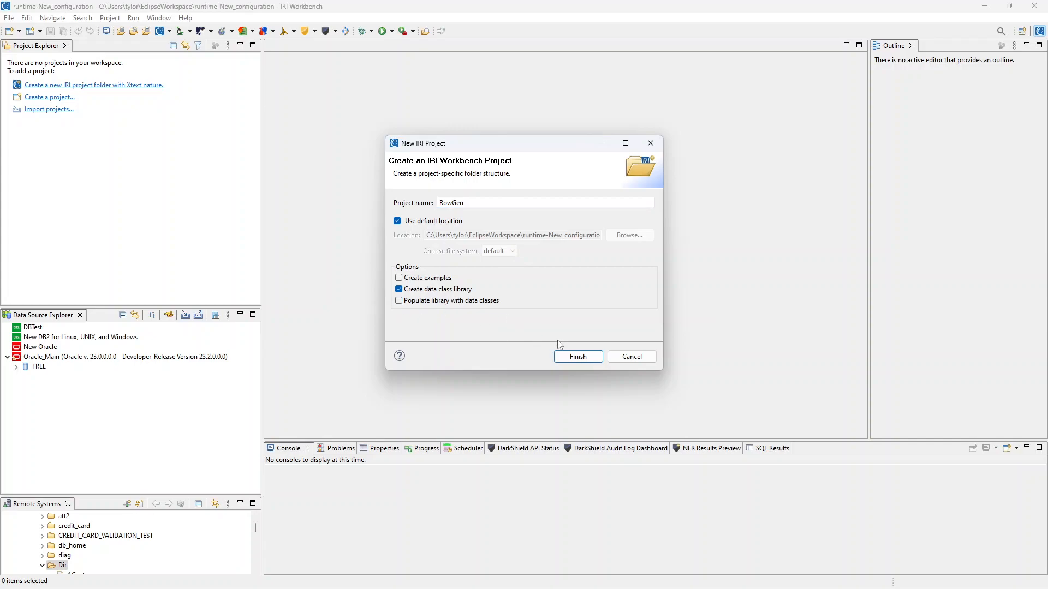
click(589, 361)
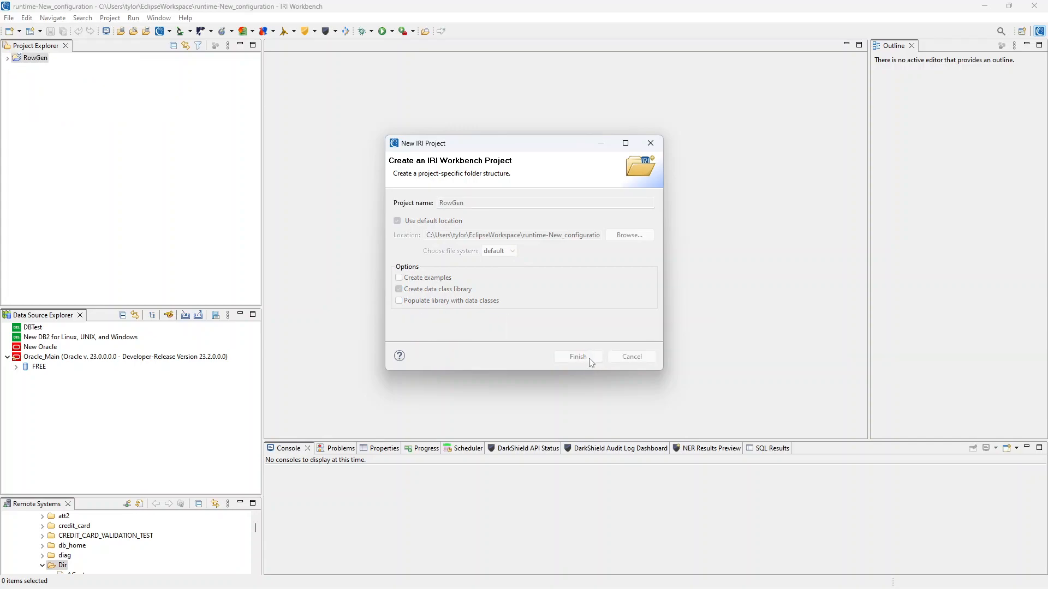
click(7, 58)
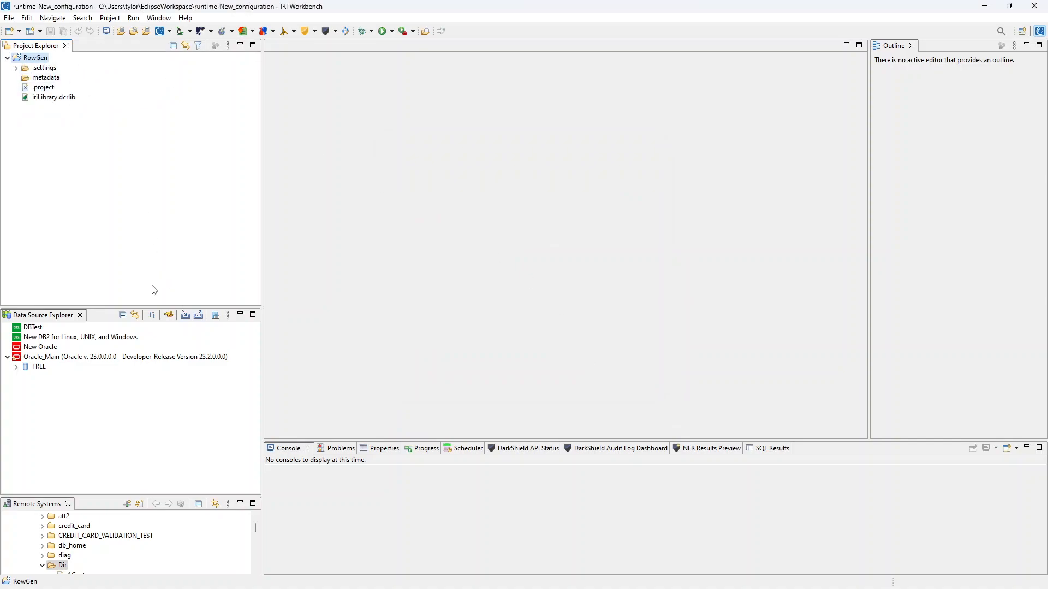
Step: Sample the contents of the ROWGENDEMO table in the IRI schema of the Oracle_Main FREE database
click(16, 367)
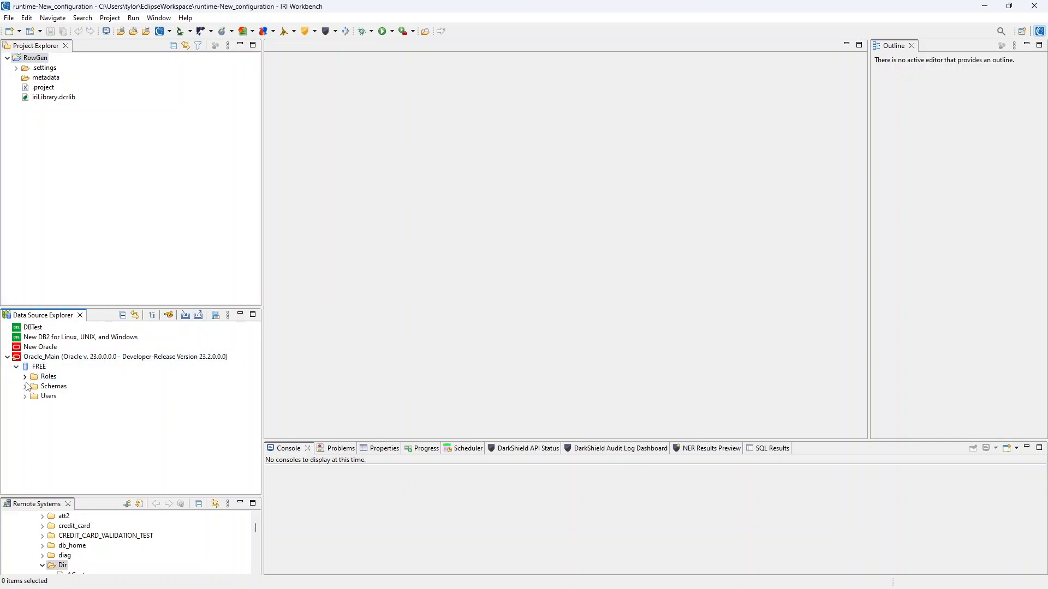
click(26, 386)
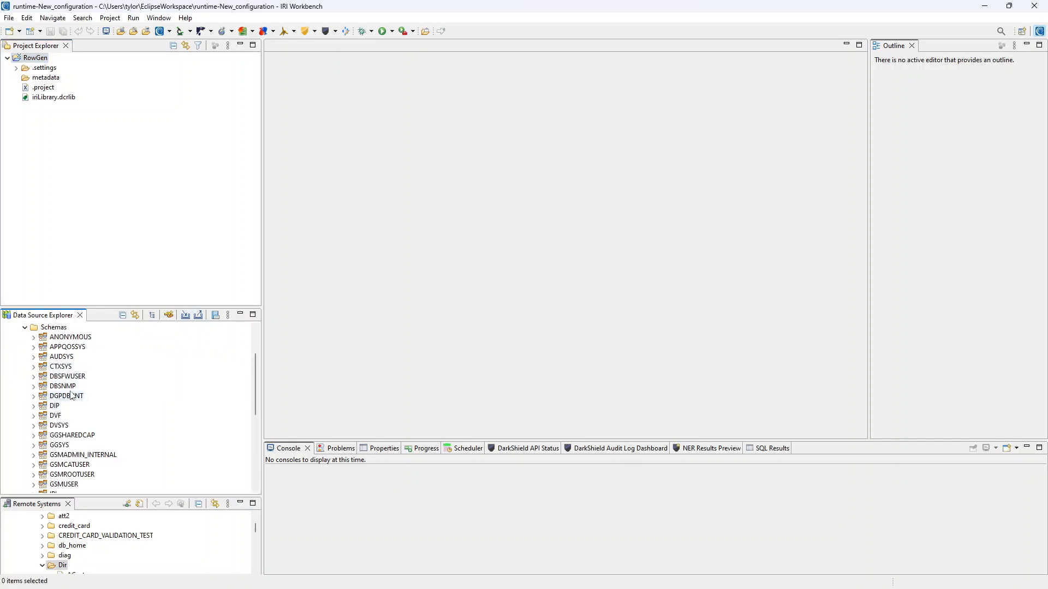
scroll(50, 421, down, 3)
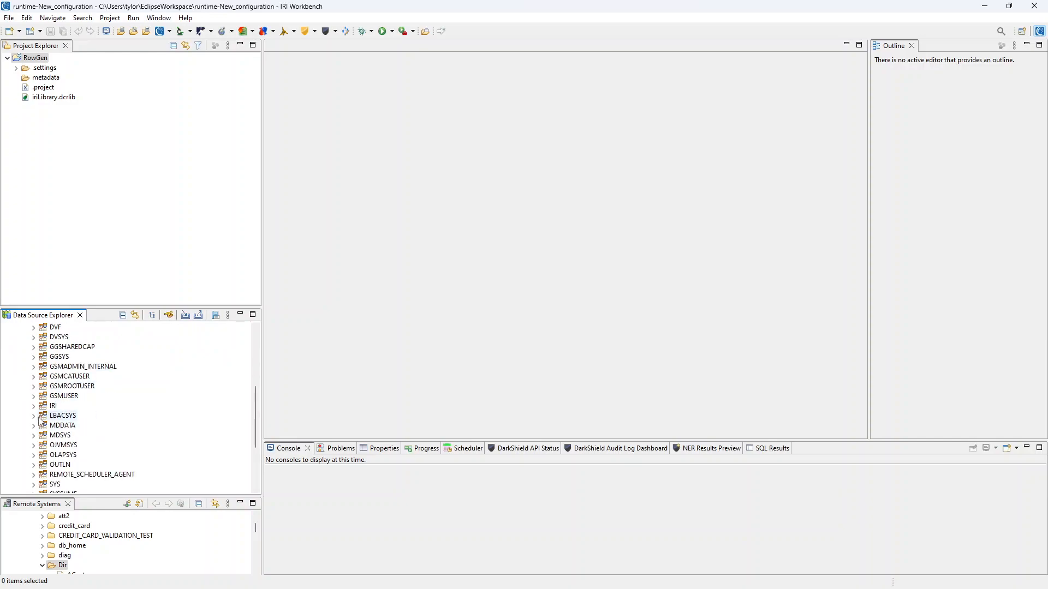
click(34, 406)
click(42, 446)
right_click(79, 458)
mouse_move(147, 463)
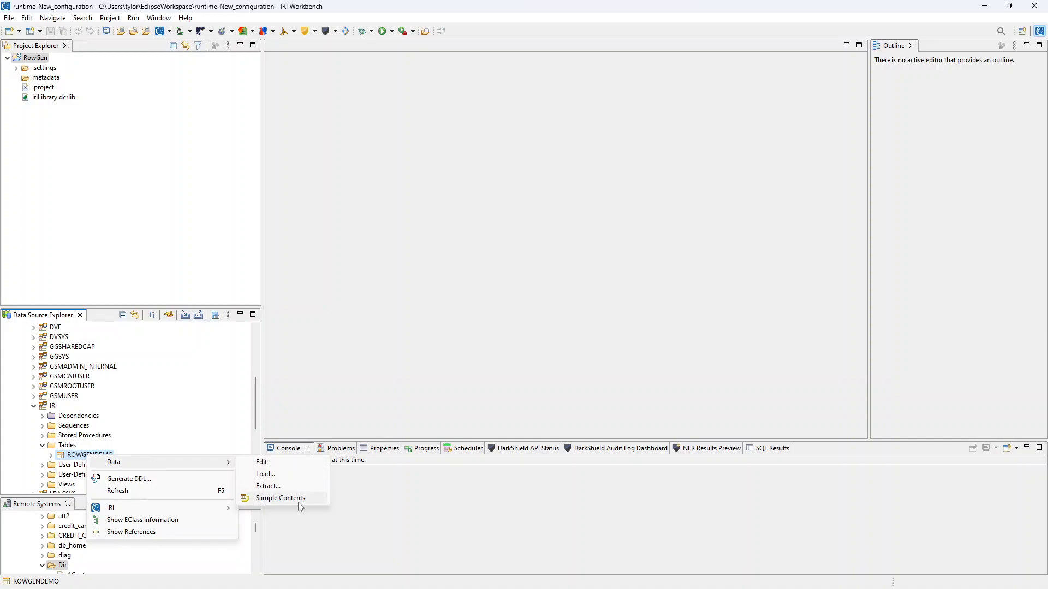
click(280, 498)
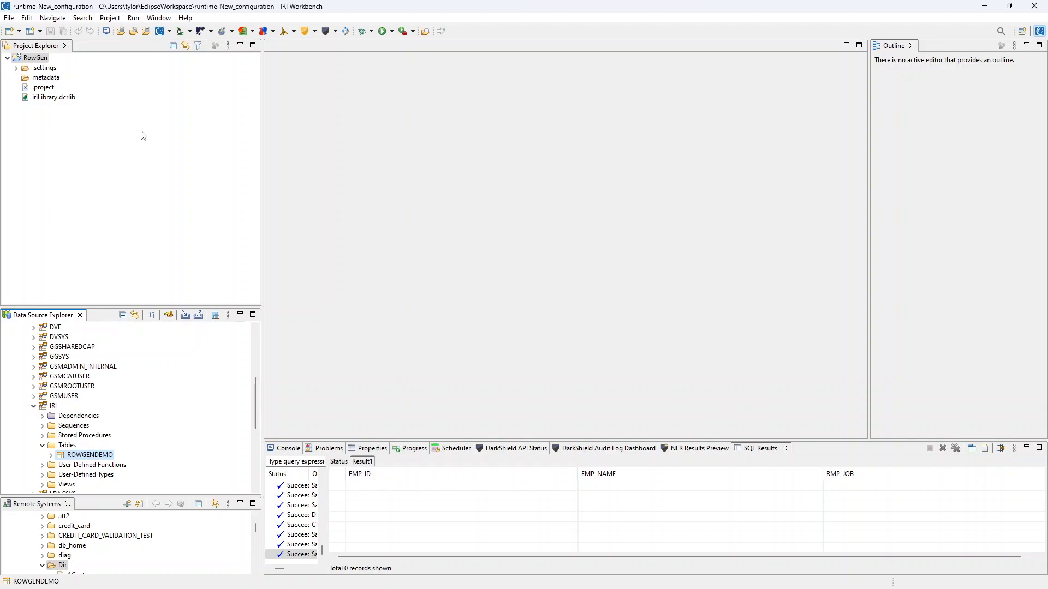
Step: Open iriLibrary.dcrlib and start a new Set File Selection generation data rule named Name
double_click(57, 98)
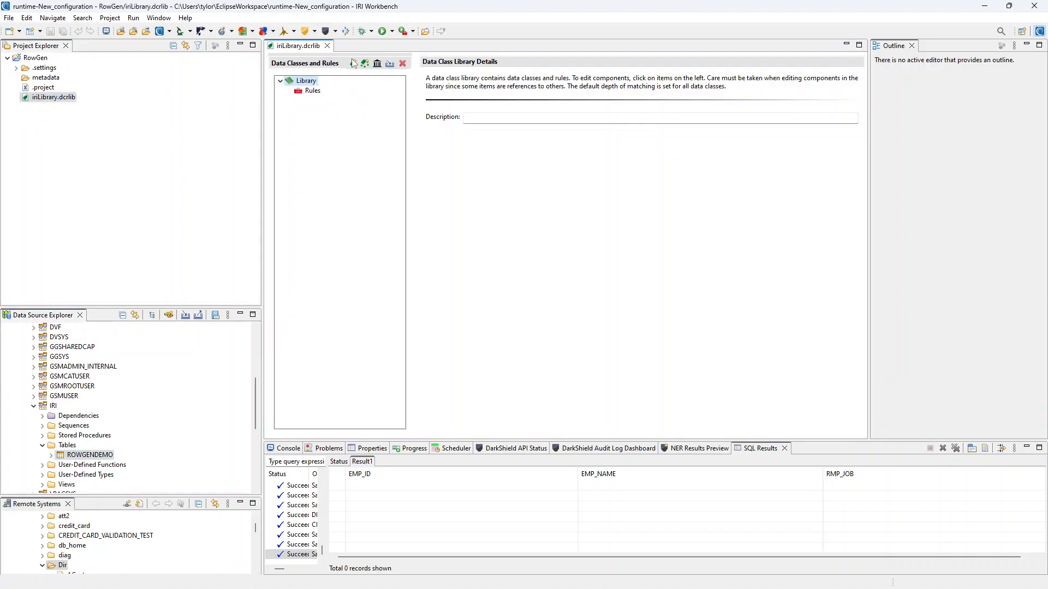
click(317, 93)
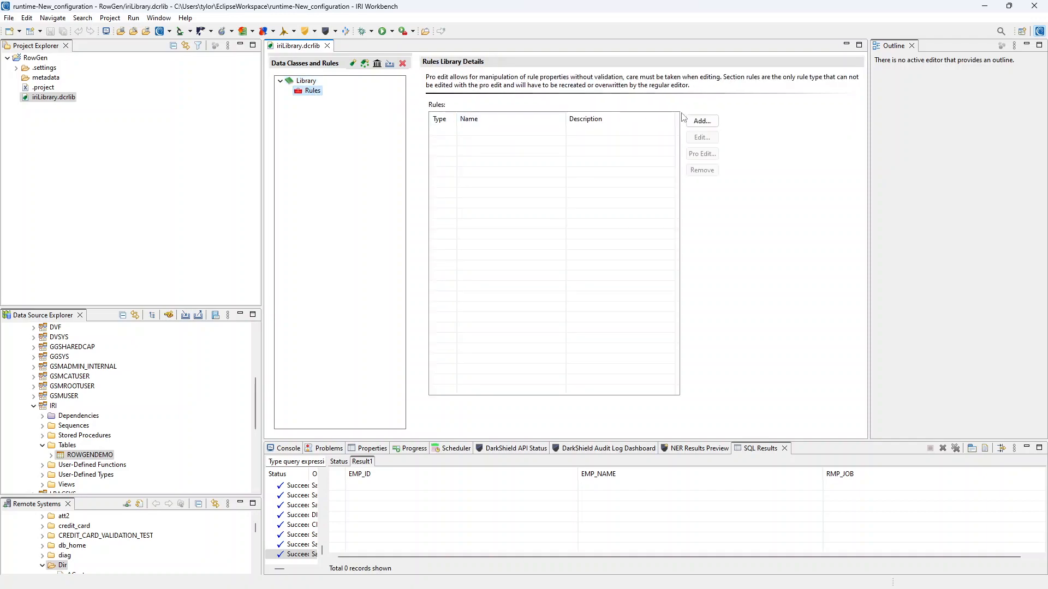
click(702, 121)
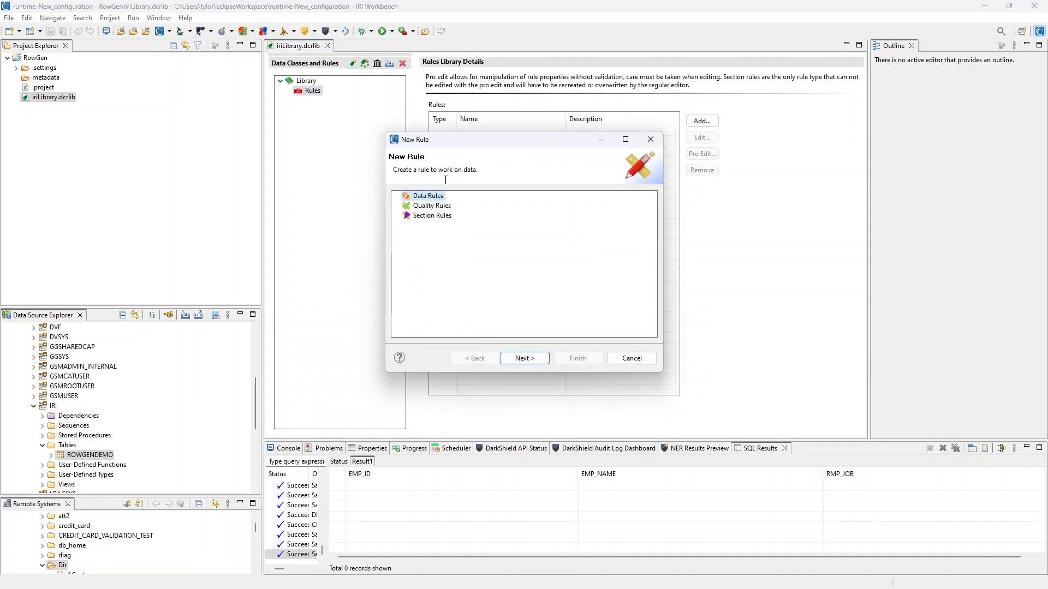
click(524, 358)
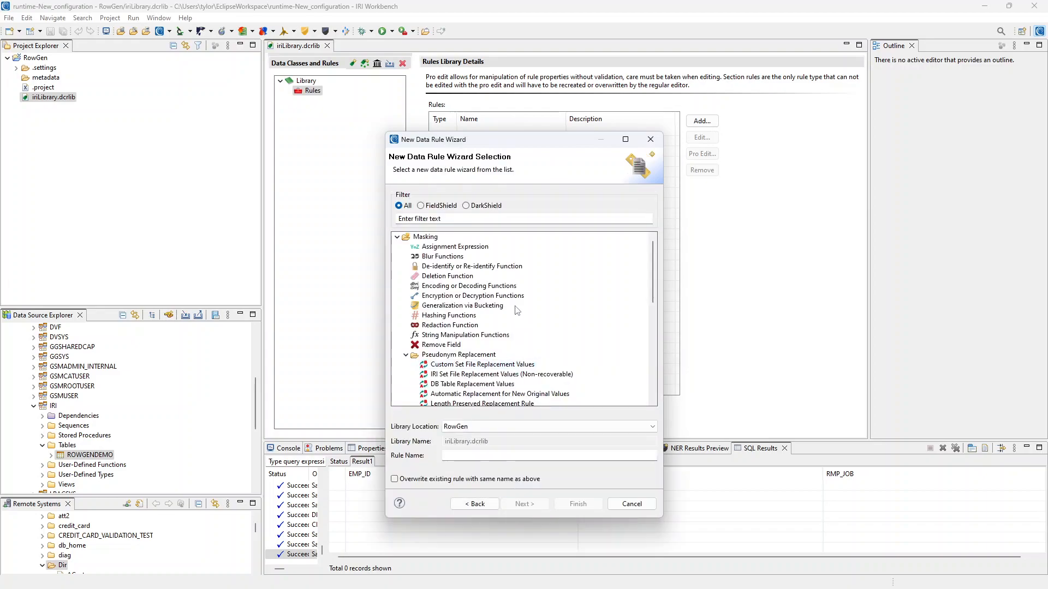
scroll(515, 294, down, 10)
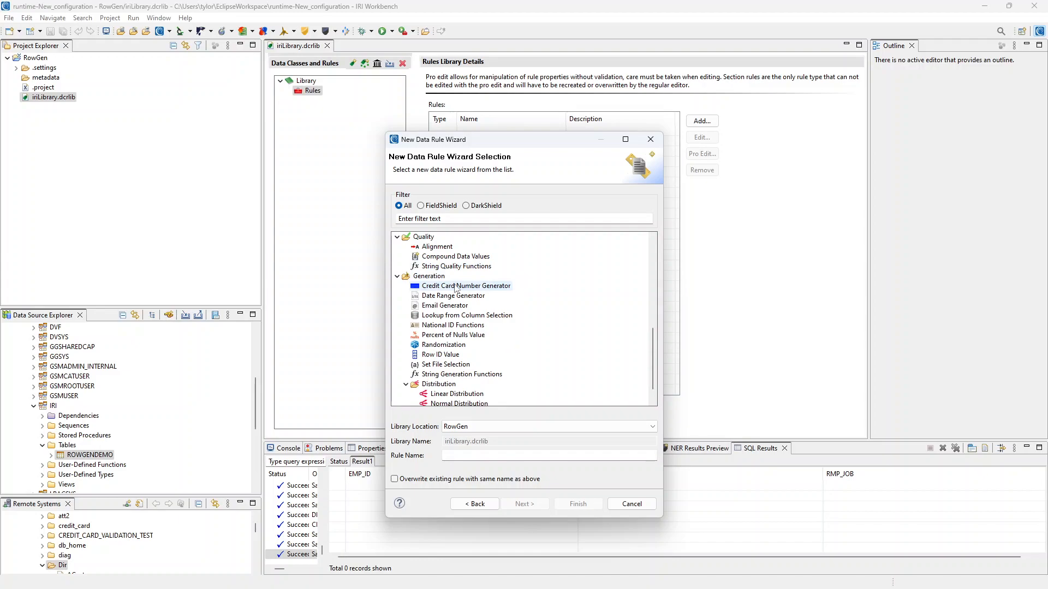
drag(535, 143, 257, 55)
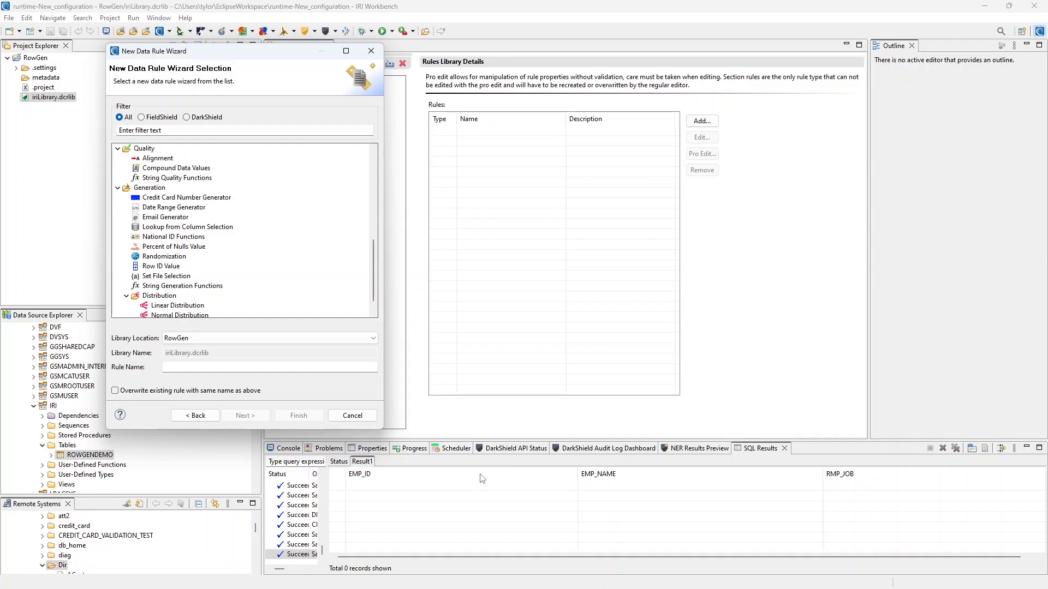
drag(192, 59, 544, 57)
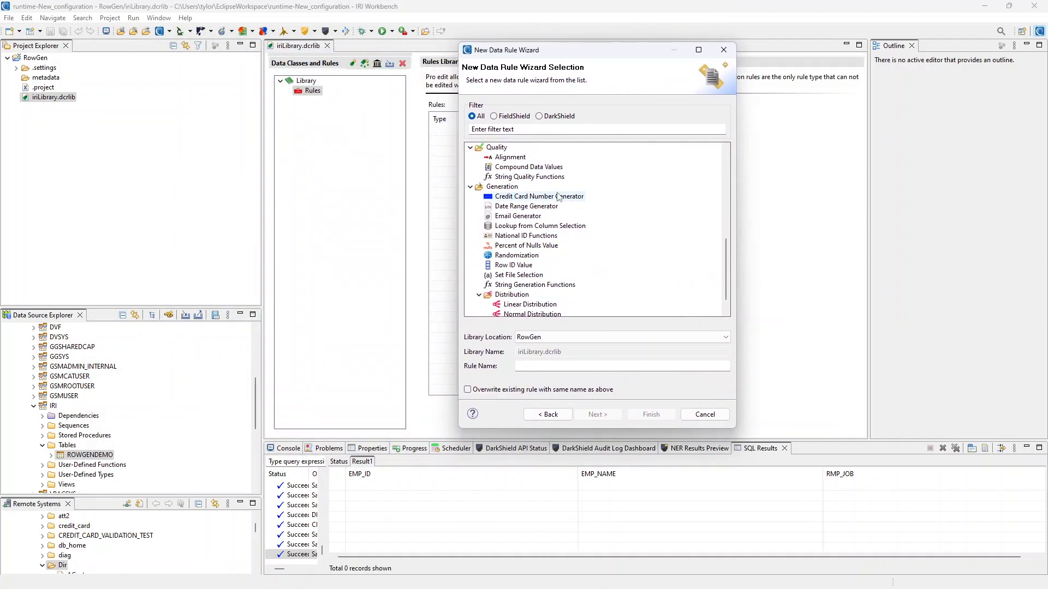
click(518, 275)
double_click(601, 366)
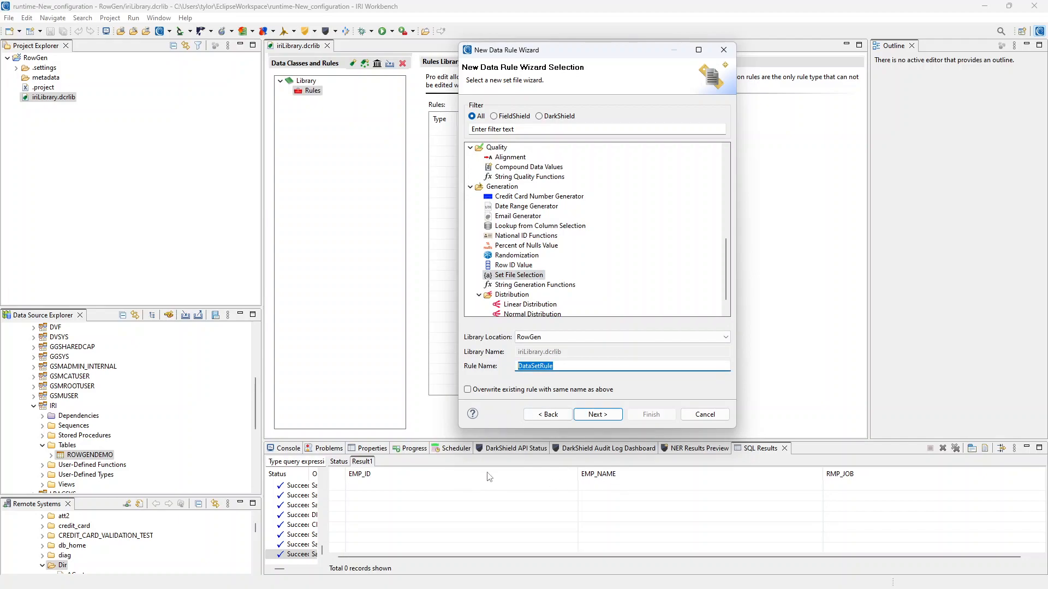
text(Name)
click(603, 416)
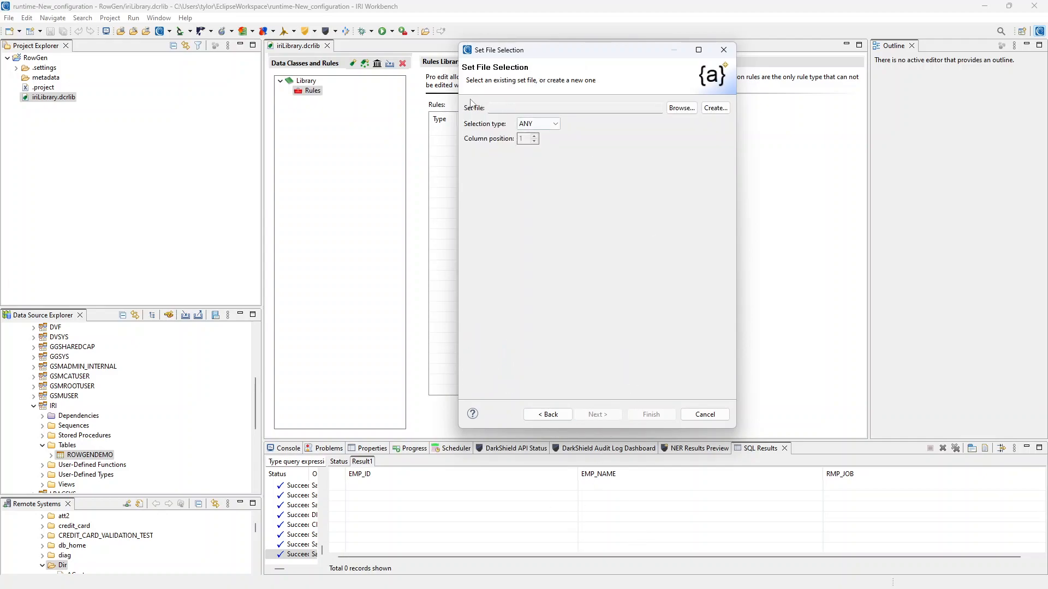
Step: Assign the names_last_comma_first set file from the names folder to the rule and finish creating it
click(680, 107)
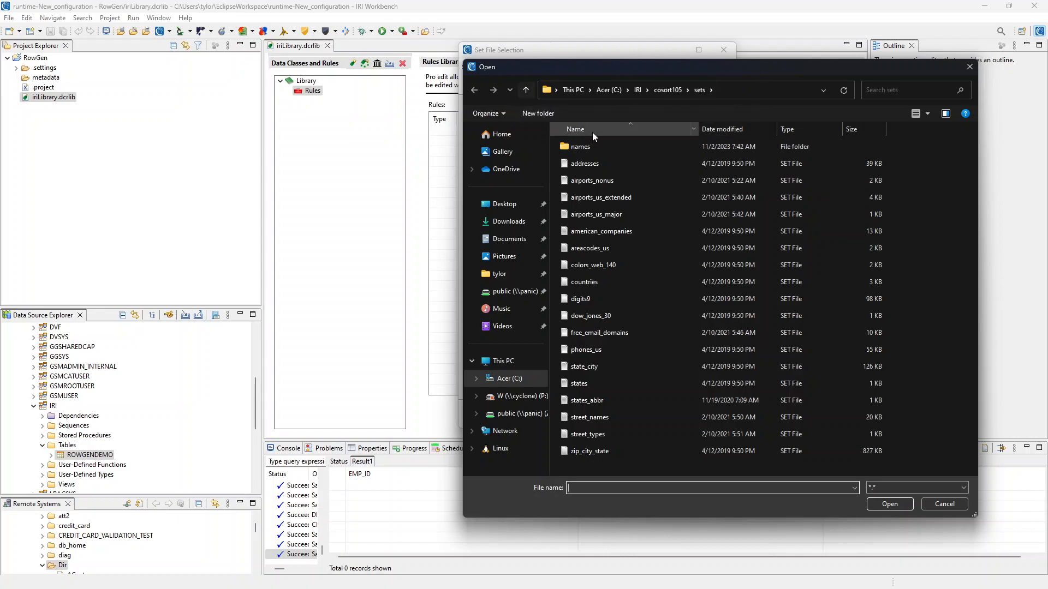
double_click(616, 147)
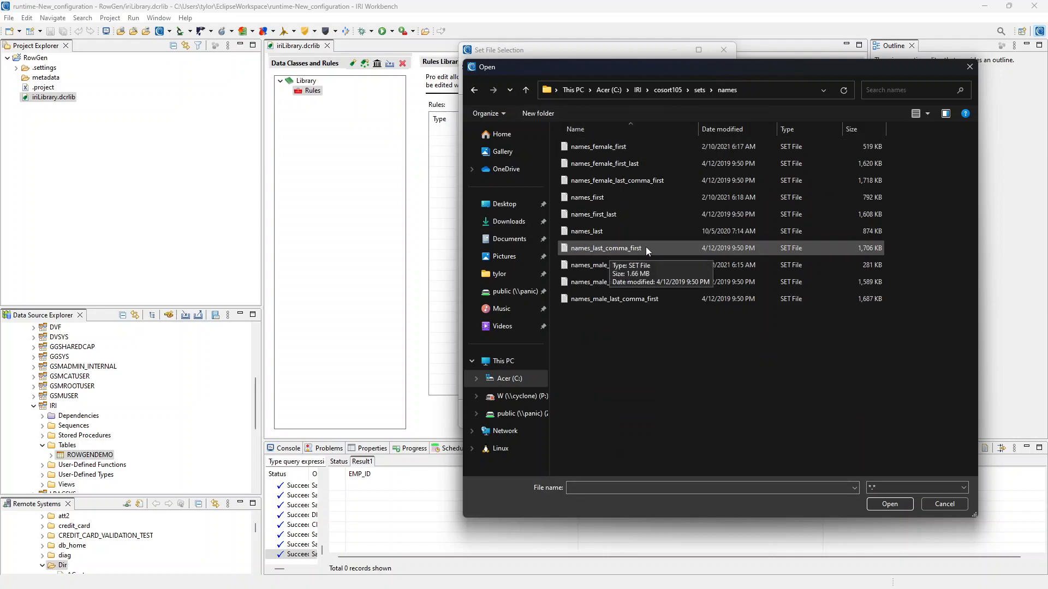
click(663, 254)
click(891, 503)
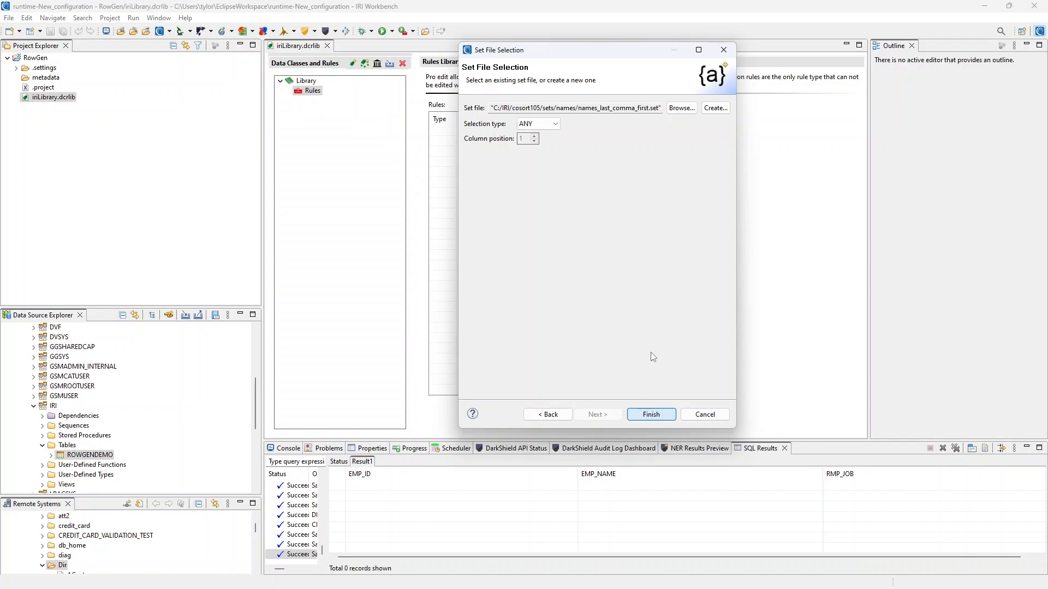
key(Return)
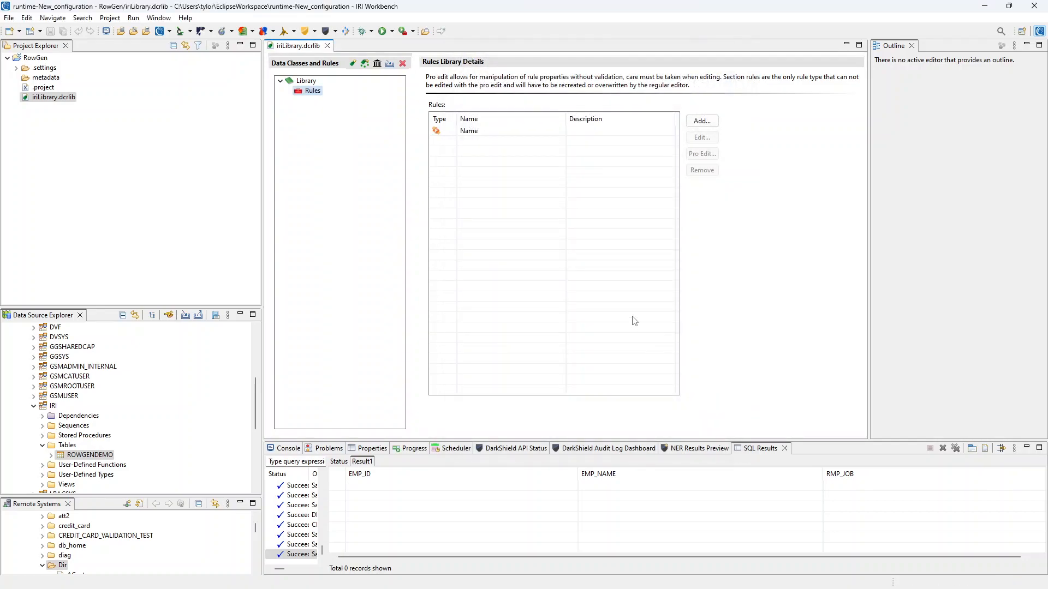
click(478, 131)
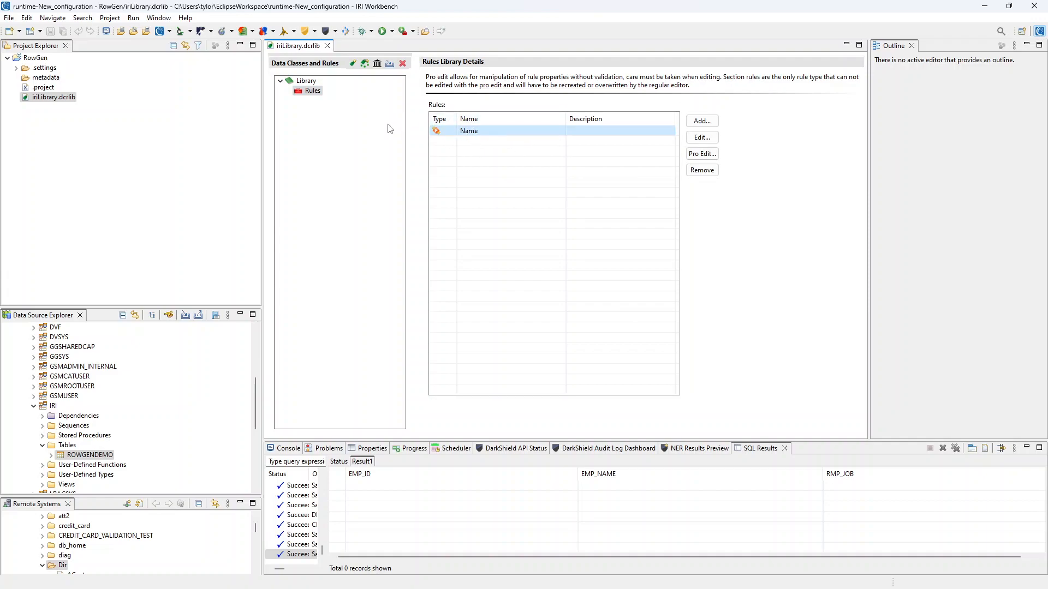
Step: Add a data class named Emp_Name to the library
click(308, 81)
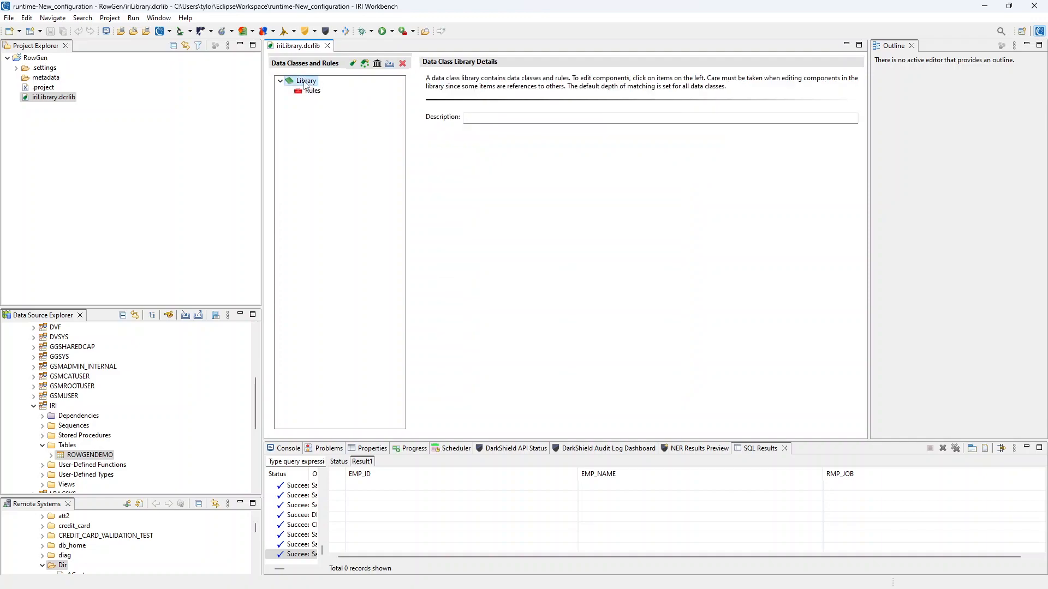
click(353, 64)
text(Name)
key(BackSpace)
key(BackSpace)
key(BackSpace)
text(Emp_)
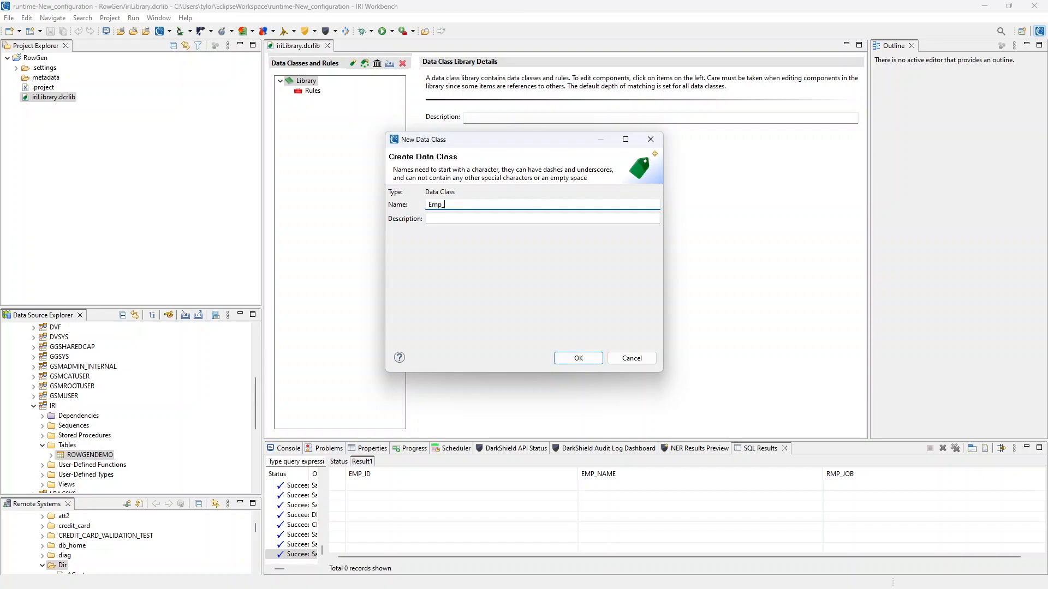
click(579, 357)
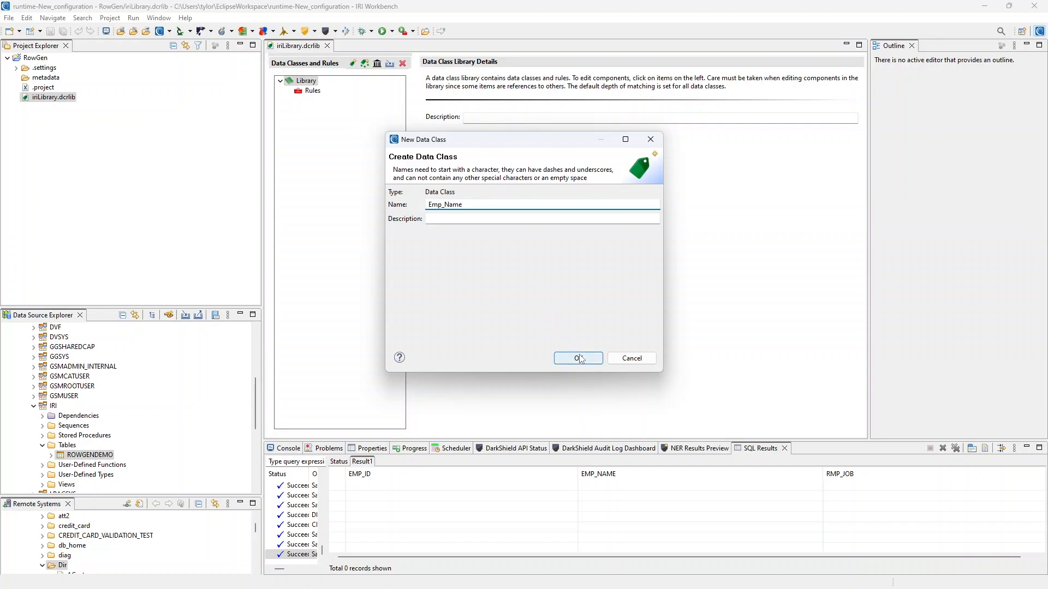
Step: Set the default rule of the Emp_Name data class to Name
click(324, 92)
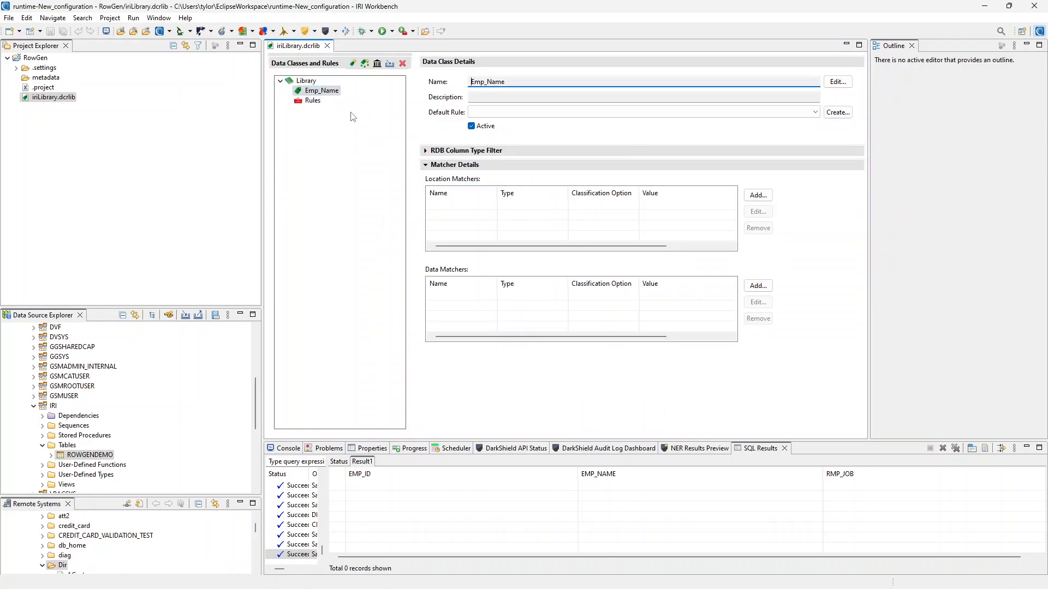
click(562, 112)
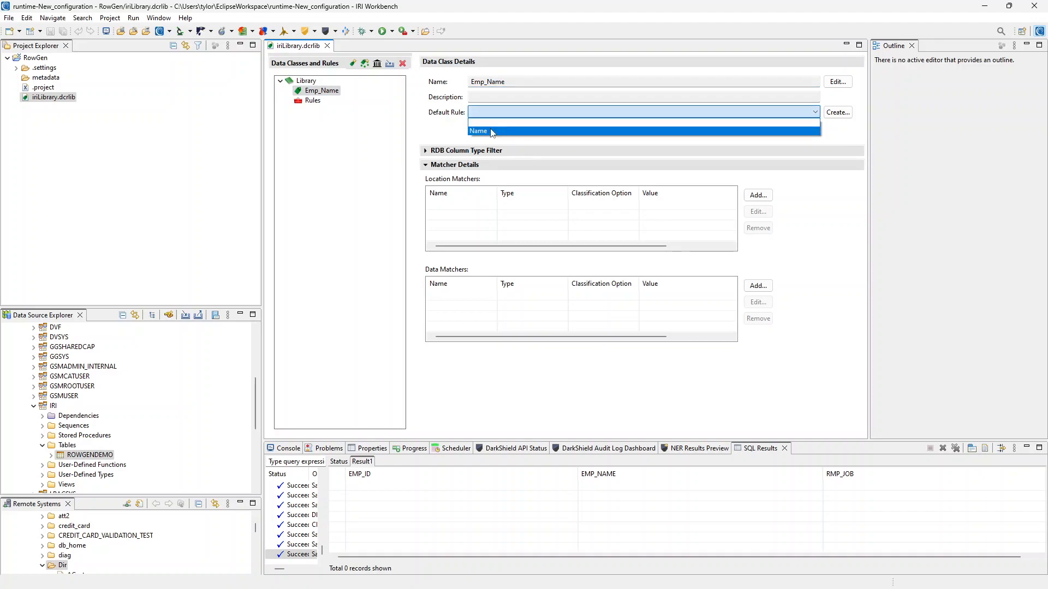
click(496, 132)
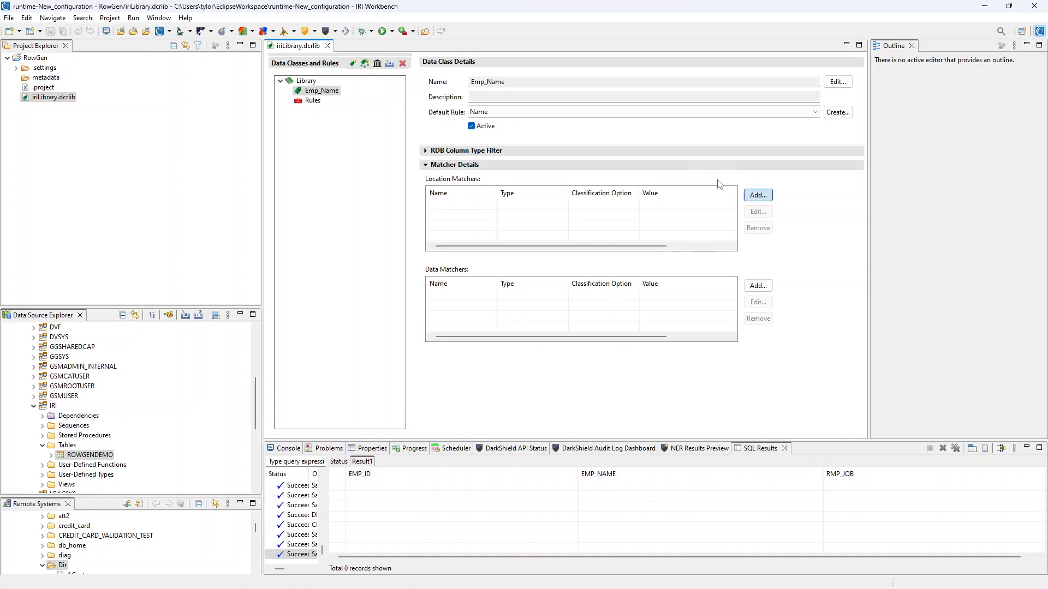
Step: Add a location matcher named Name with the location pattern EMP_NAME to the Emp_Name data class
click(758, 195)
text(Name)
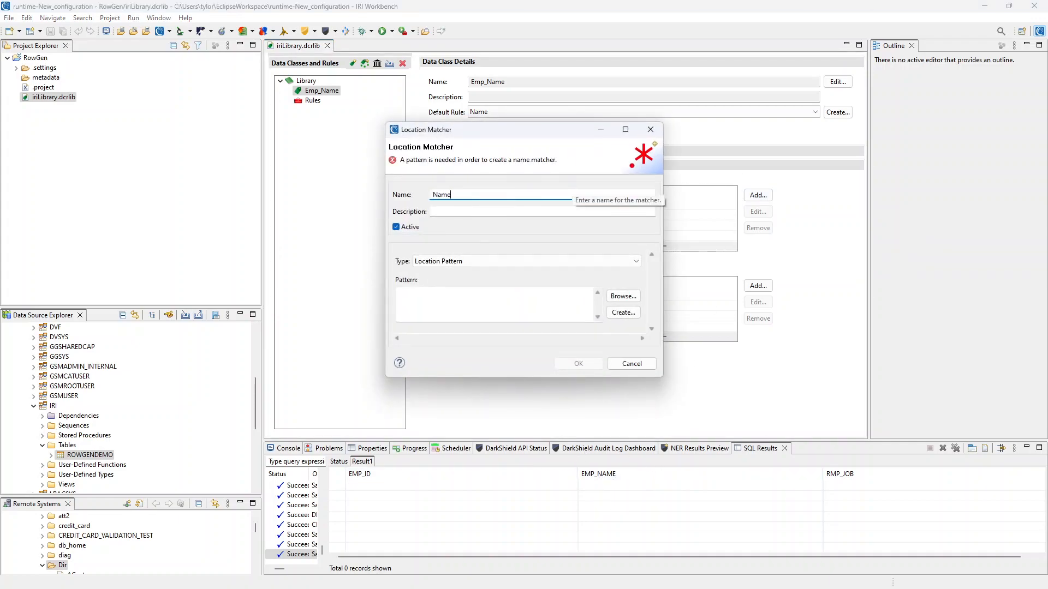
click(507, 305)
text(EMP_NAME)
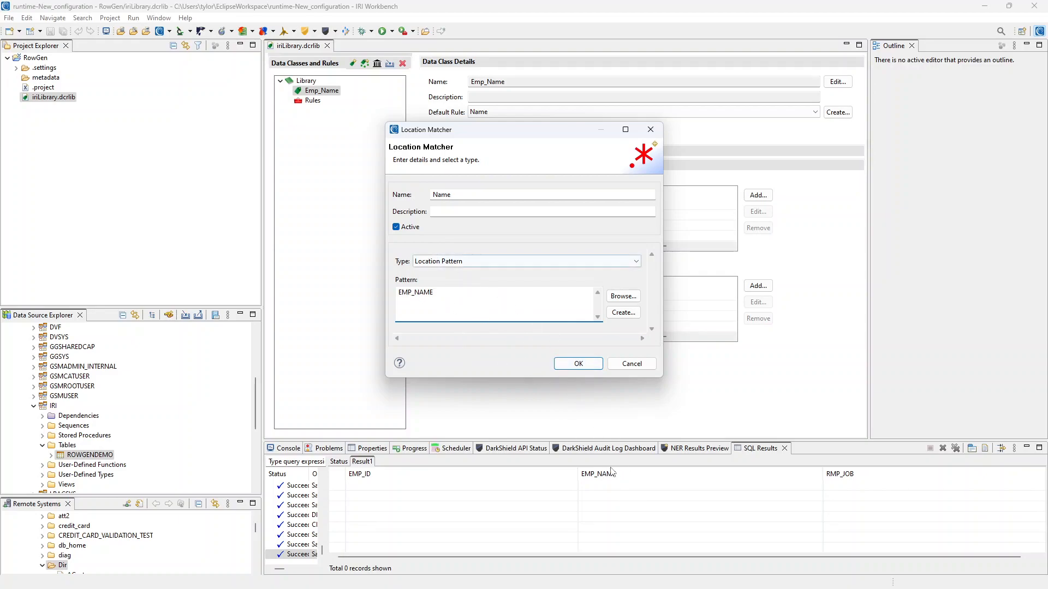
click(578, 364)
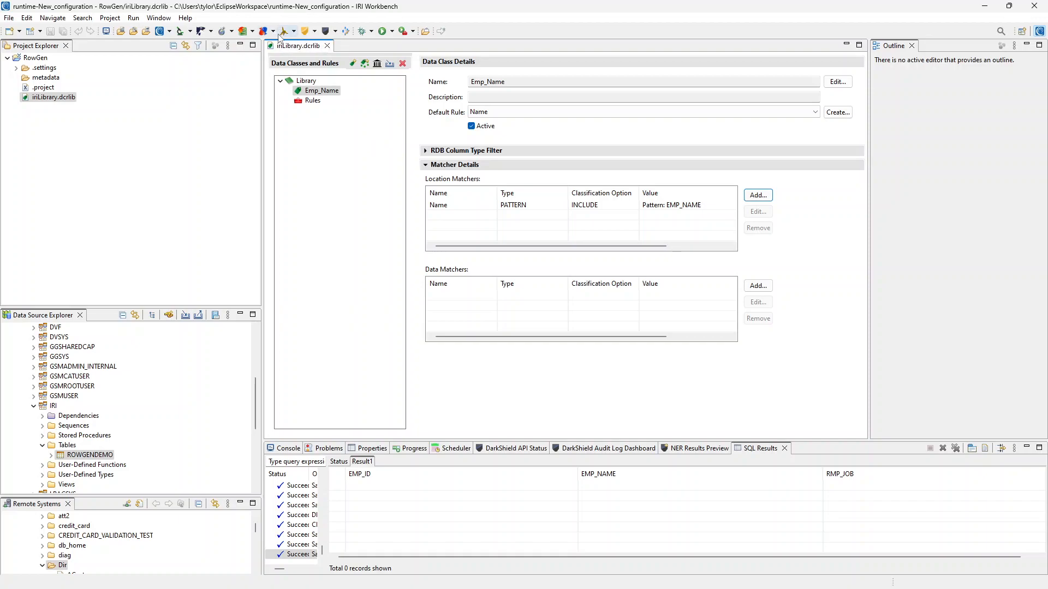
Step: Start a new Compound Data Values set file with the default destination and make its output sorted and unique
click(294, 32)
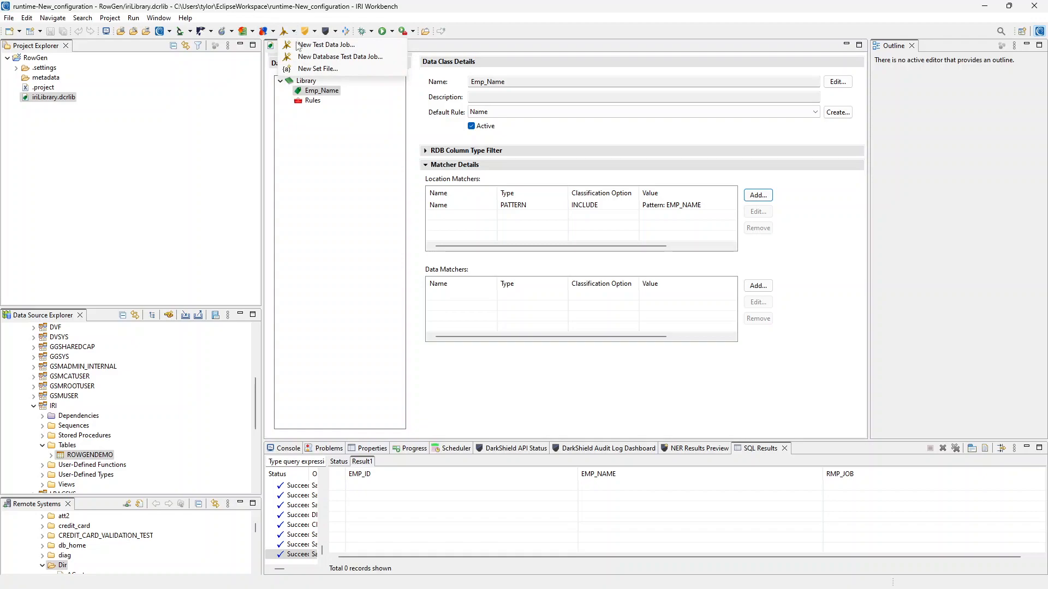
click(318, 69)
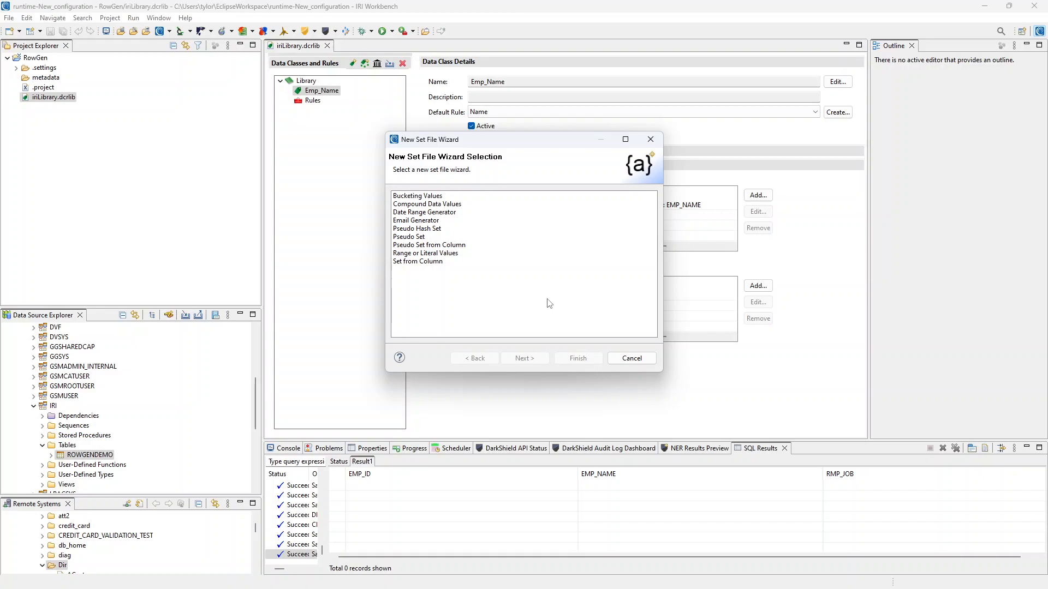
click(418, 208)
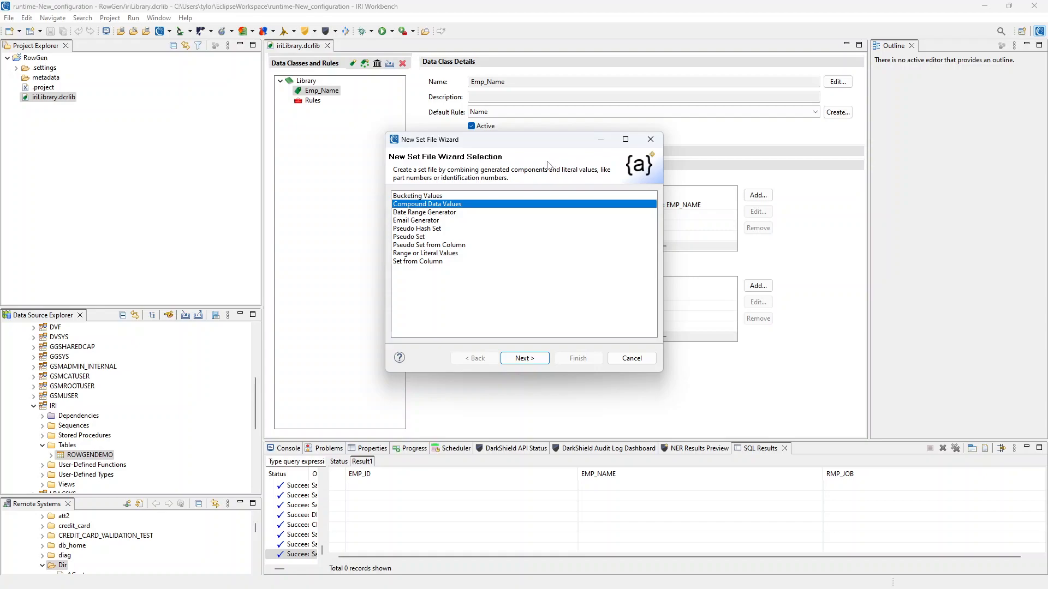
click(537, 360)
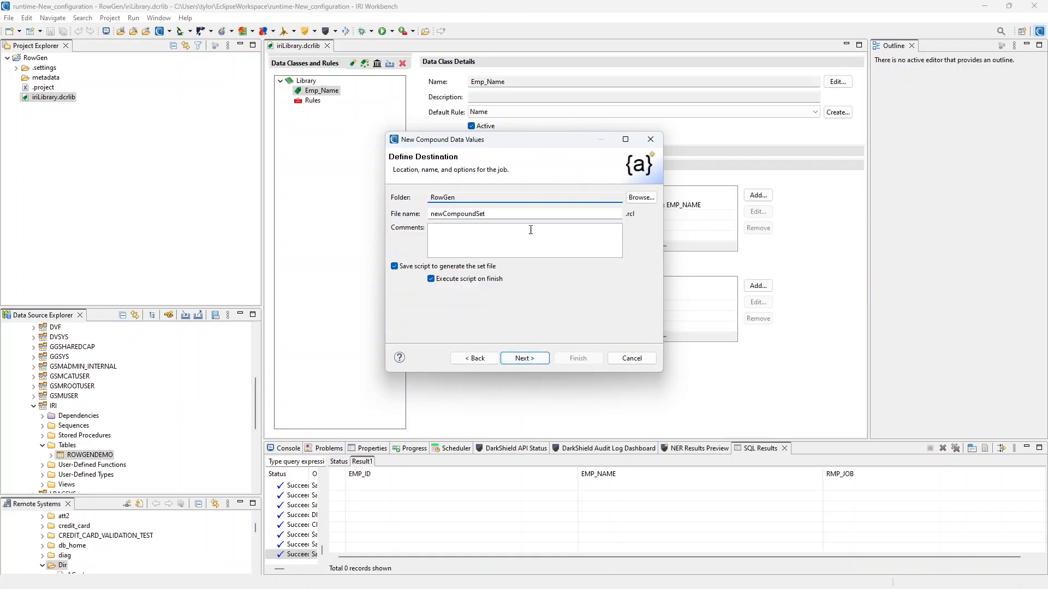
click(533, 363)
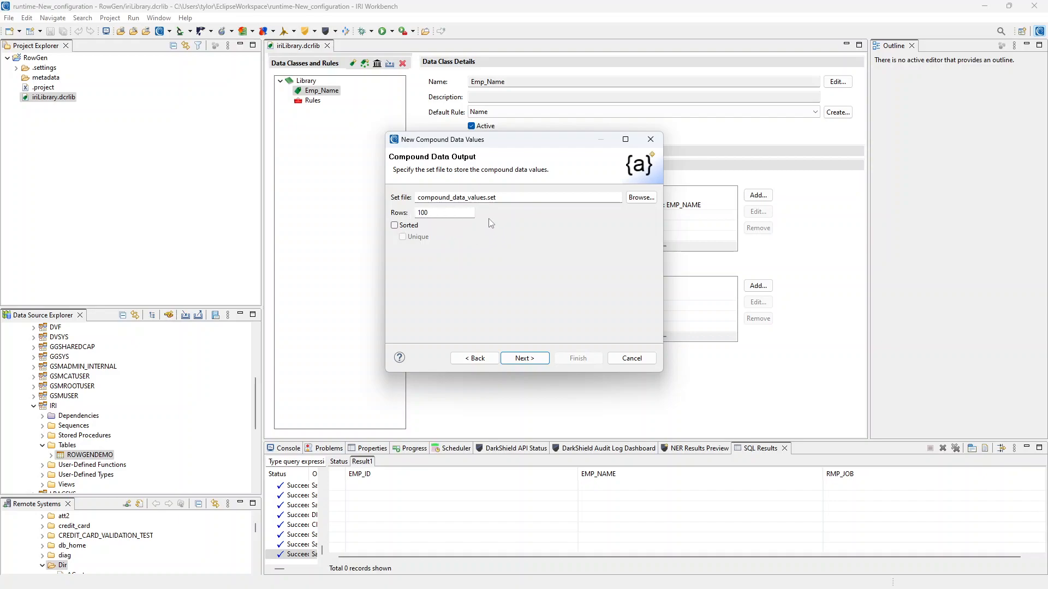
click(395, 225)
click(403, 237)
click(525, 358)
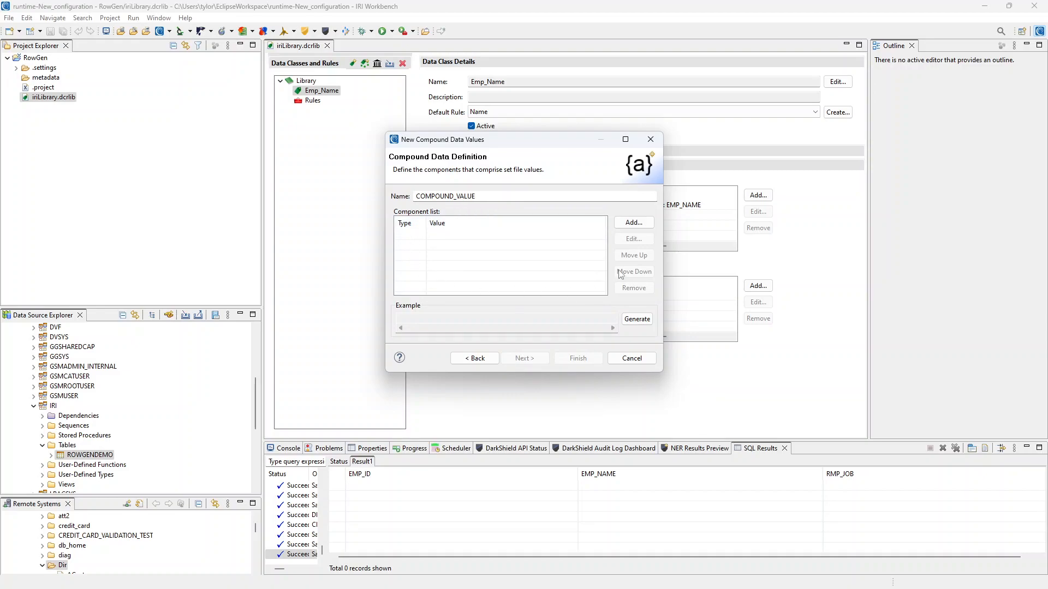
Step: Add the literal string ID as a component of the compound value and generate an example
click(636, 227)
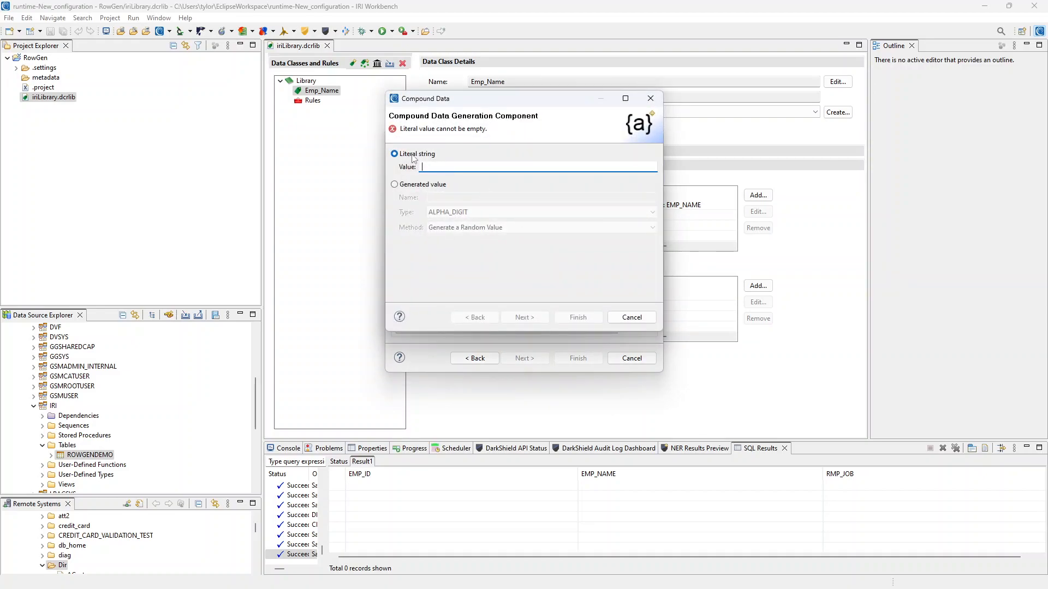
text(ID)
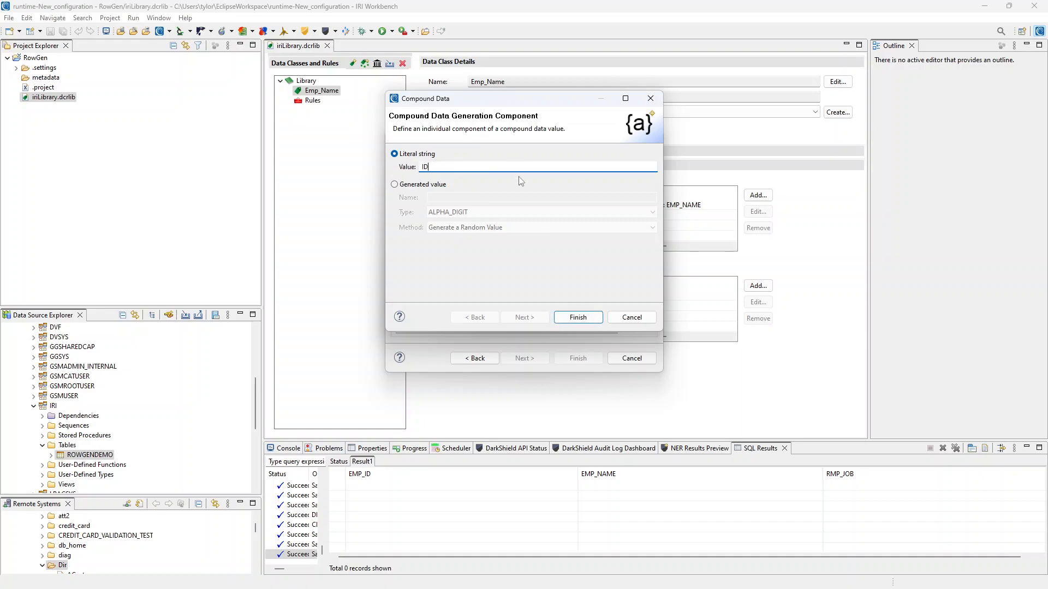
click(577, 320)
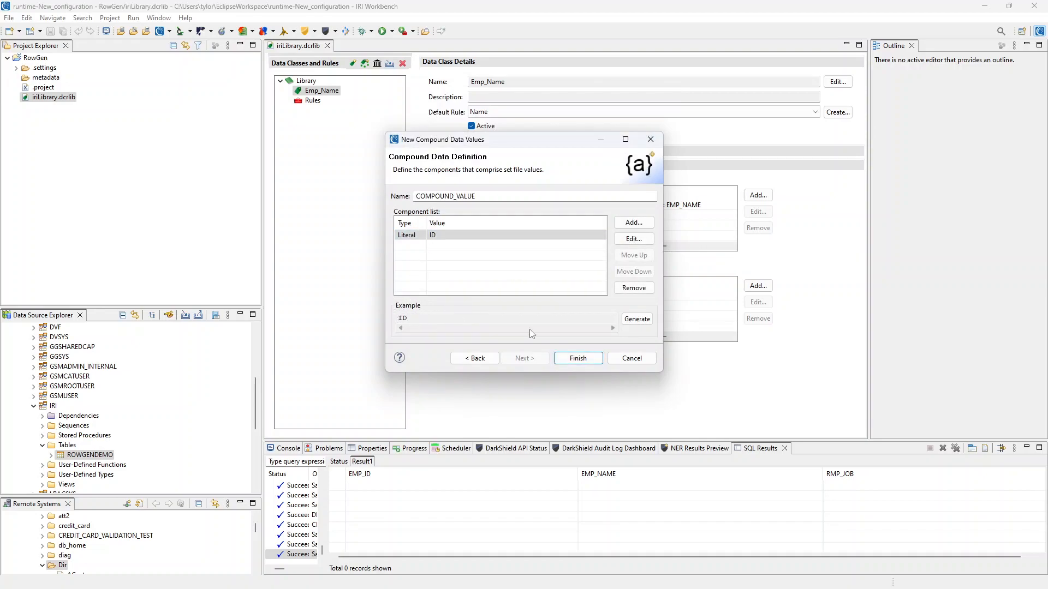
click(646, 323)
Step: Define a second, generated component named Num with type NUMERIC and the method Number or Date in a Range
click(633, 223)
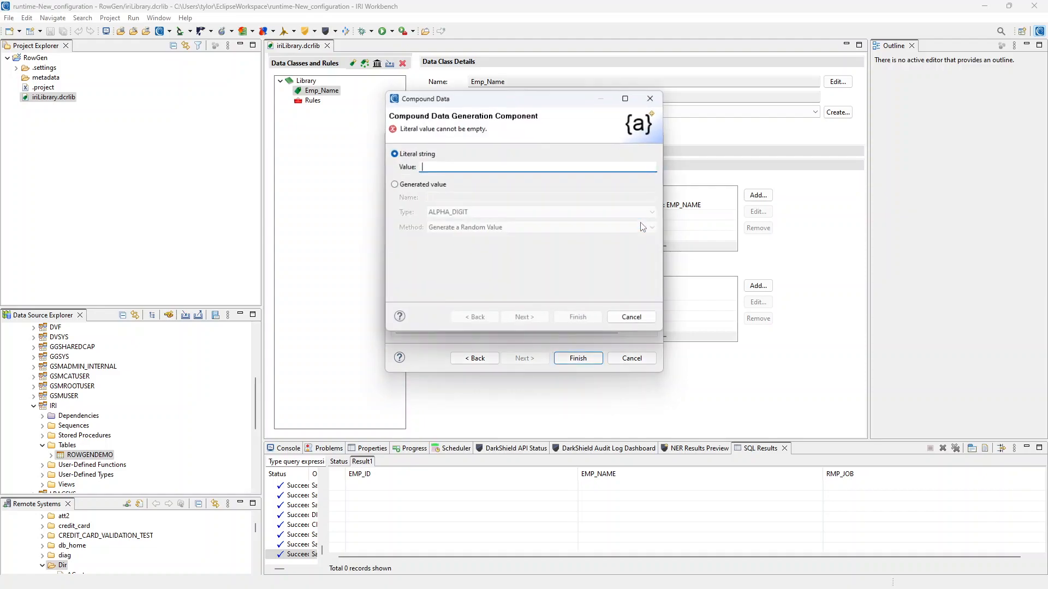
click(394, 184)
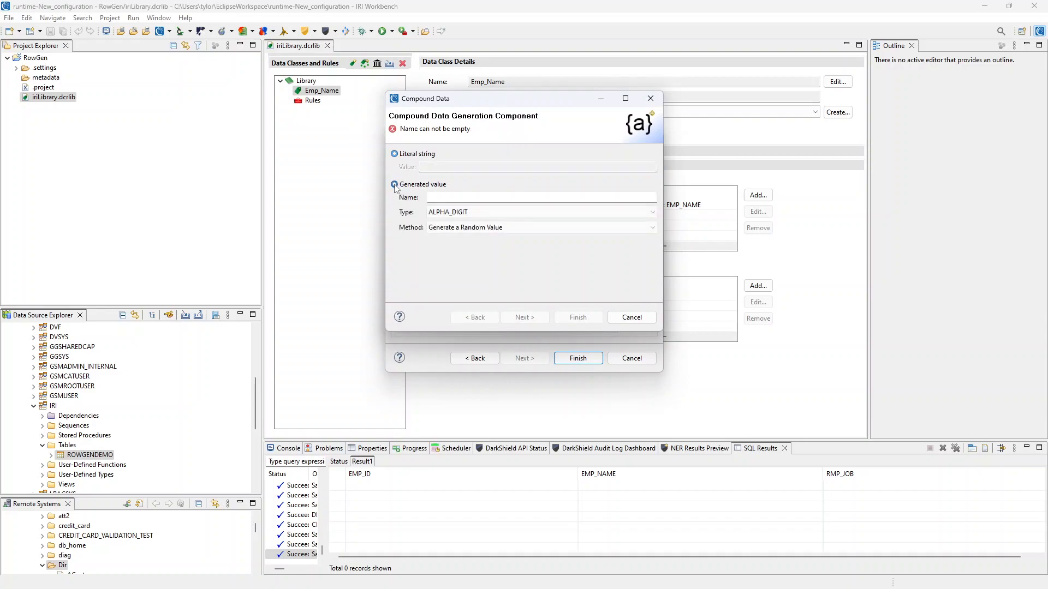
click(463, 197)
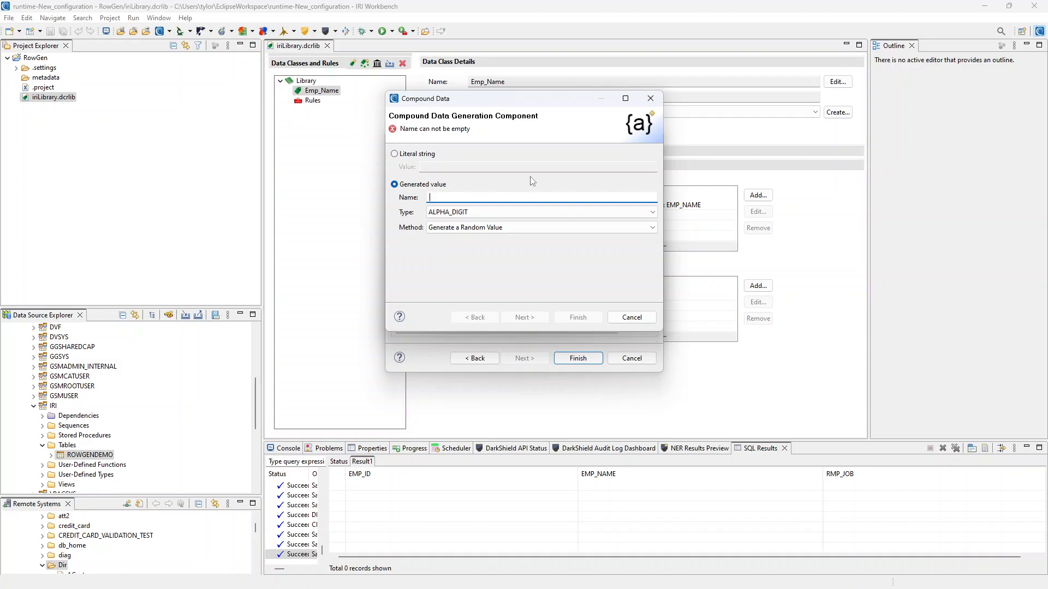
text(Num)
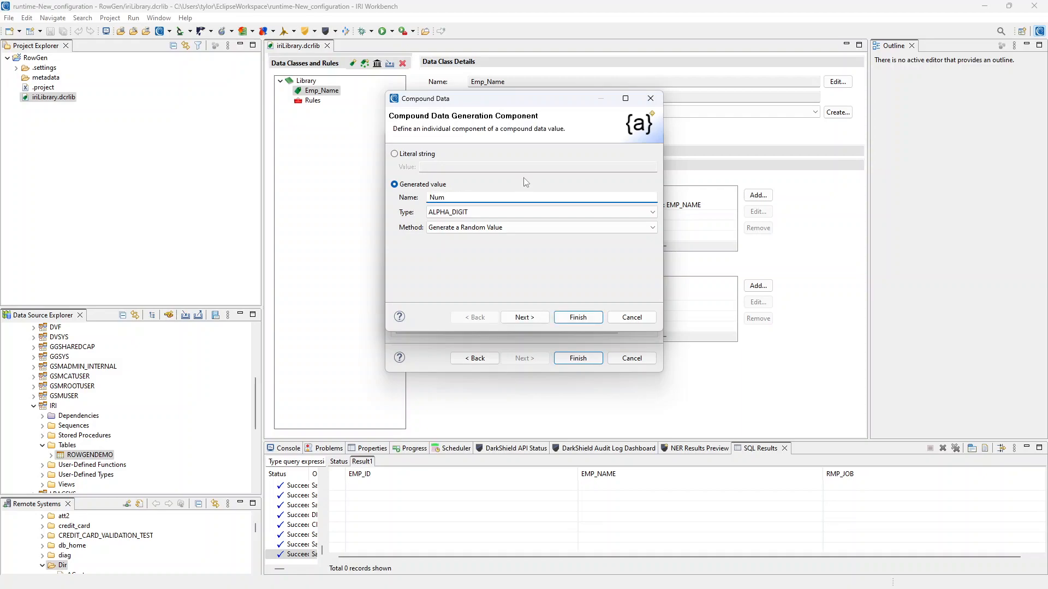
click(466, 229)
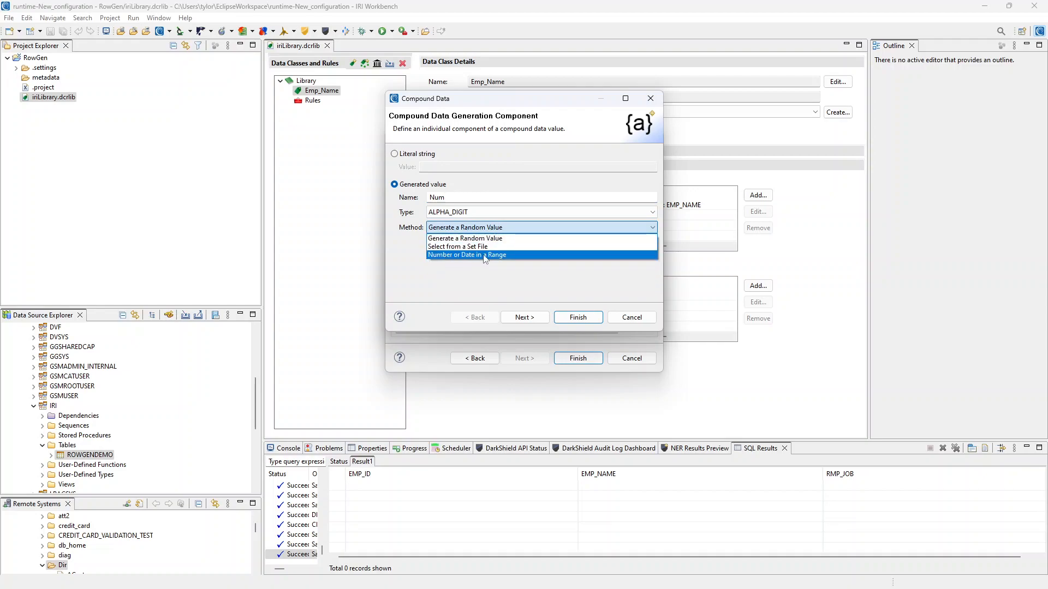
click(503, 256)
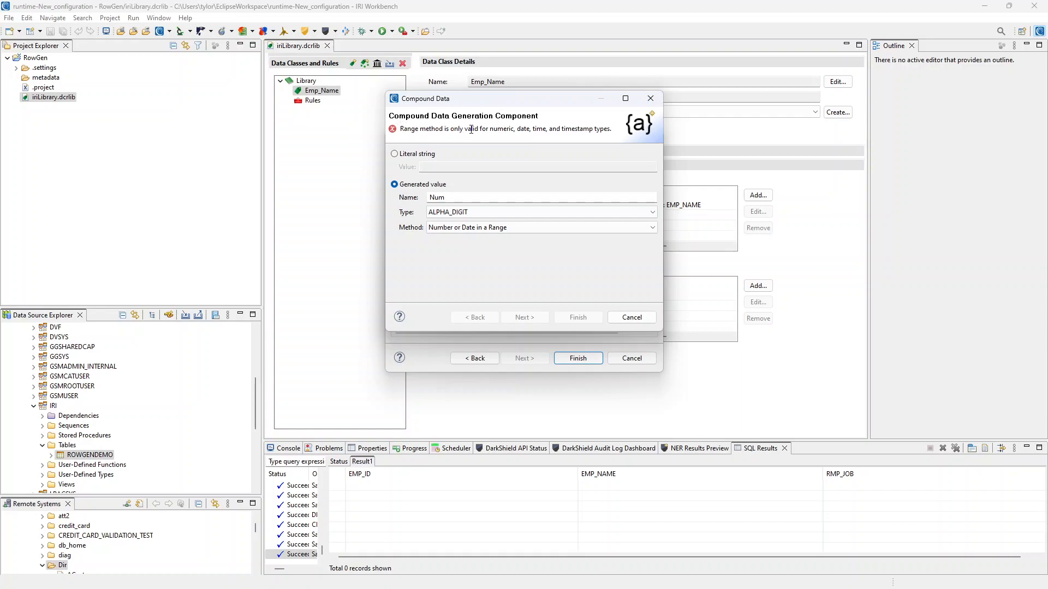
click(446, 214)
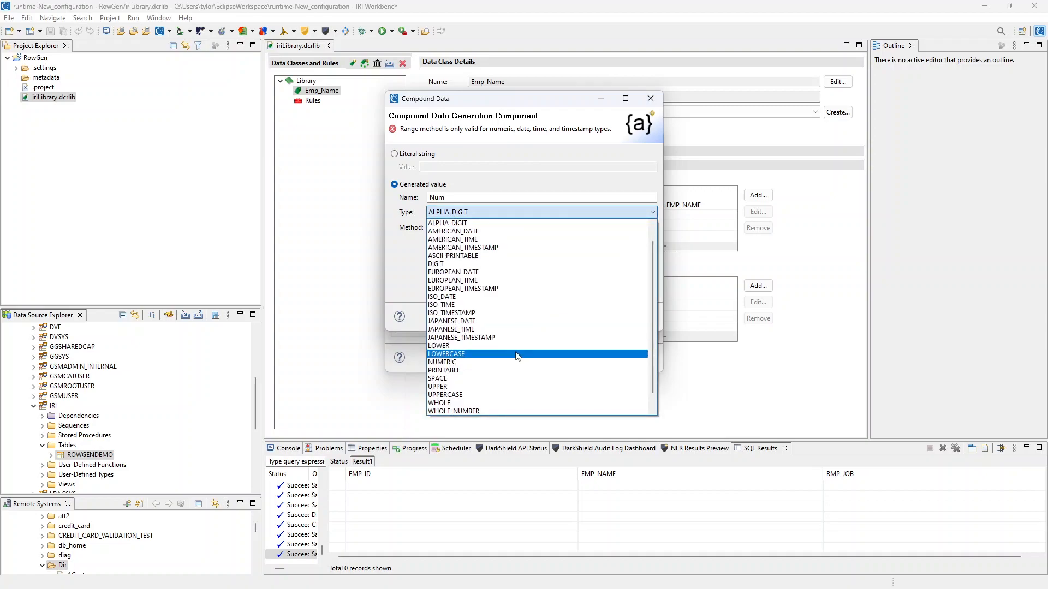
click(510, 362)
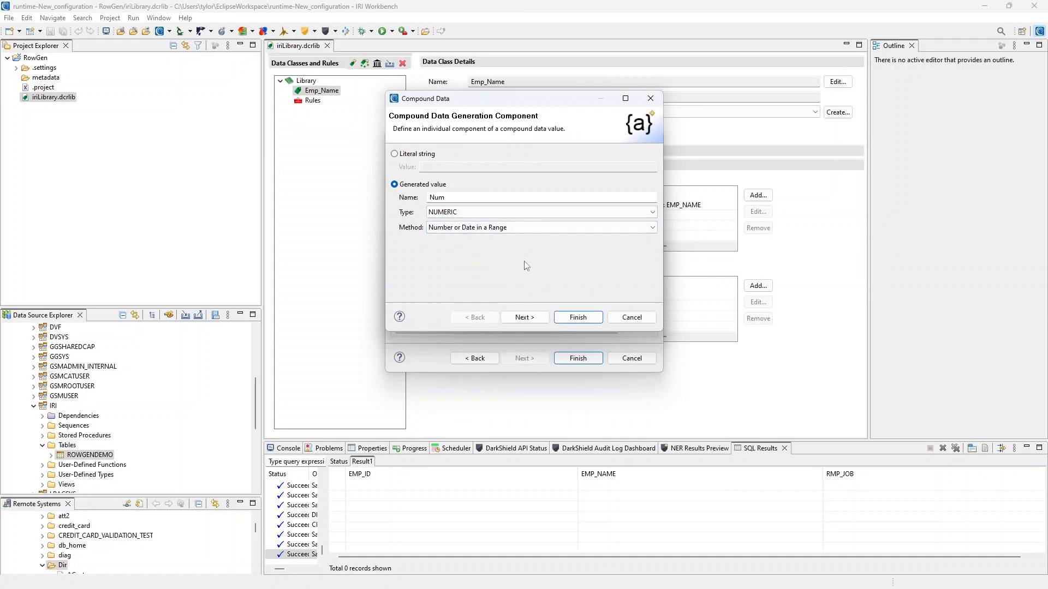
click(536, 317)
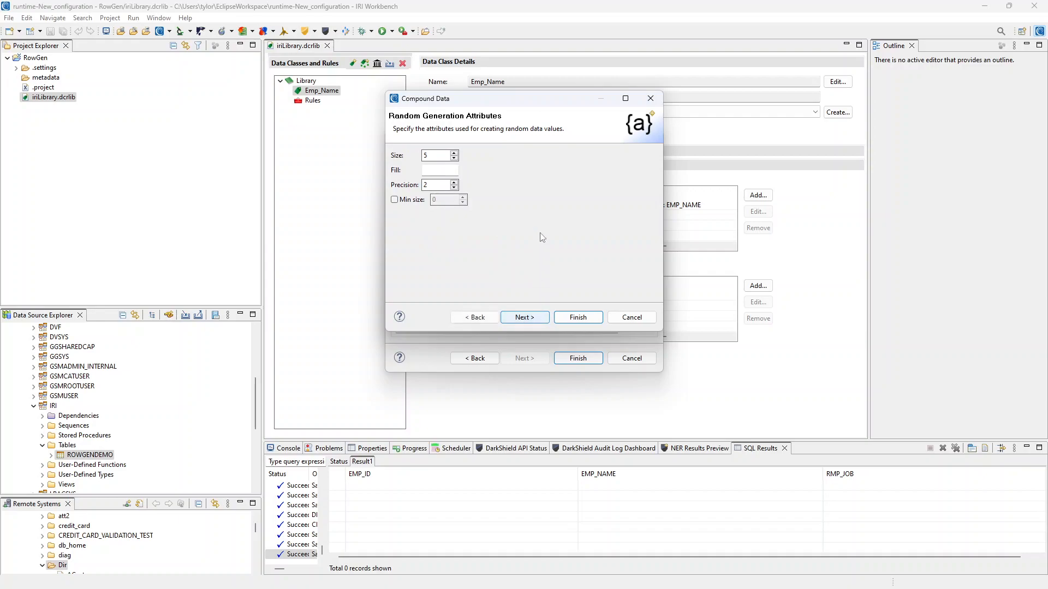
Step: Set the Num component's size to 4 and precision to 0, and enable its minimum size
click(454, 159)
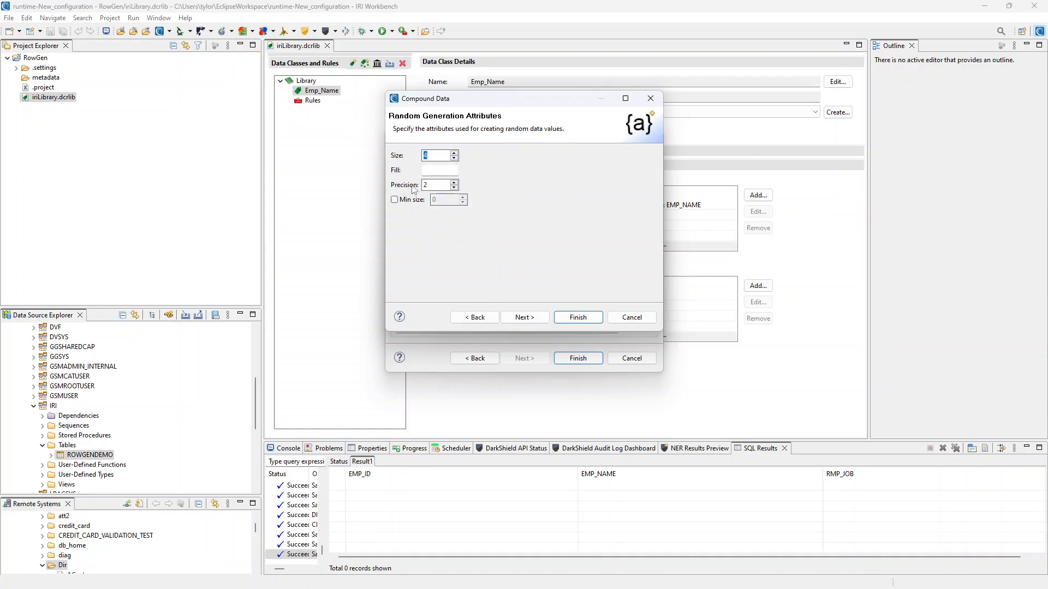
click(454, 188)
click(454, 188)
click(394, 200)
click(533, 318)
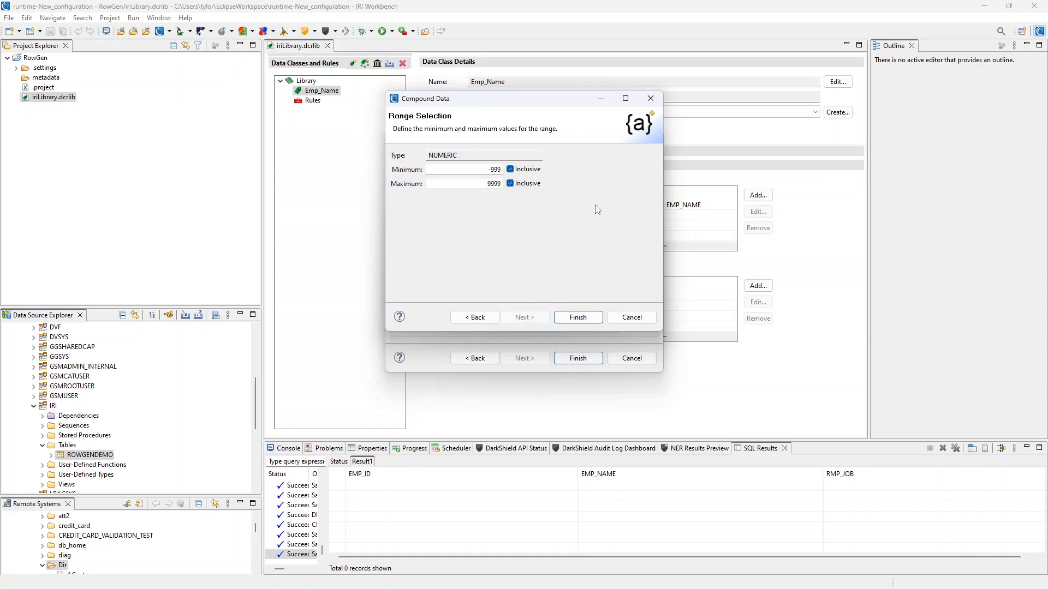
Step: Set the minimum of the Num range to 1000 and finish the component
drag(477, 170, 500, 169)
text(1000)
click(579, 318)
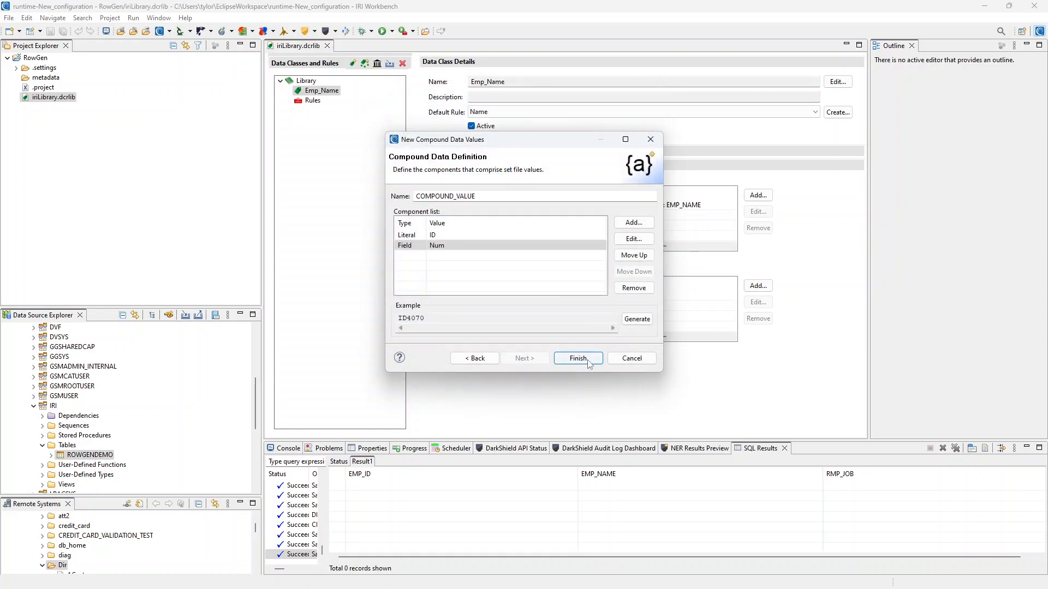
Step: Generate several example compound values, then finish the wizard to create the set file
click(643, 322)
click(646, 321)
click(646, 323)
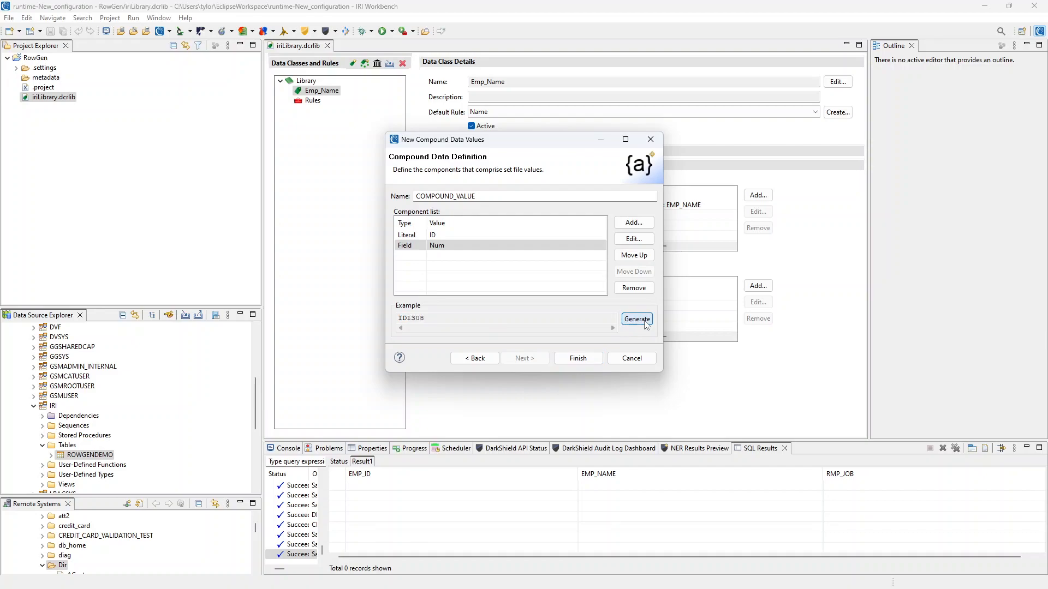
click(646, 323)
drag(425, 319, 408, 318)
click(637, 320)
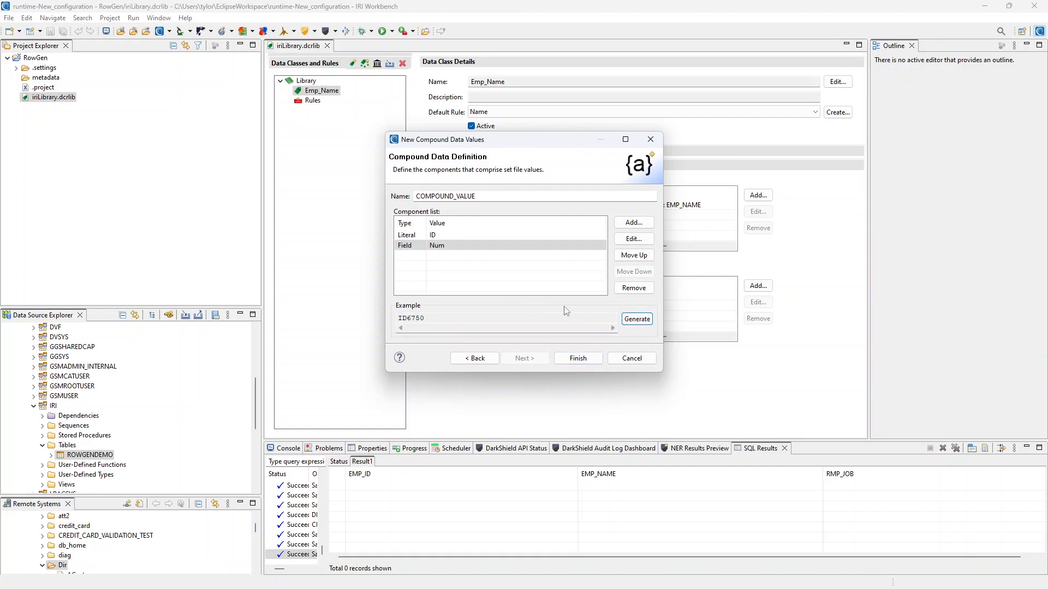
click(583, 359)
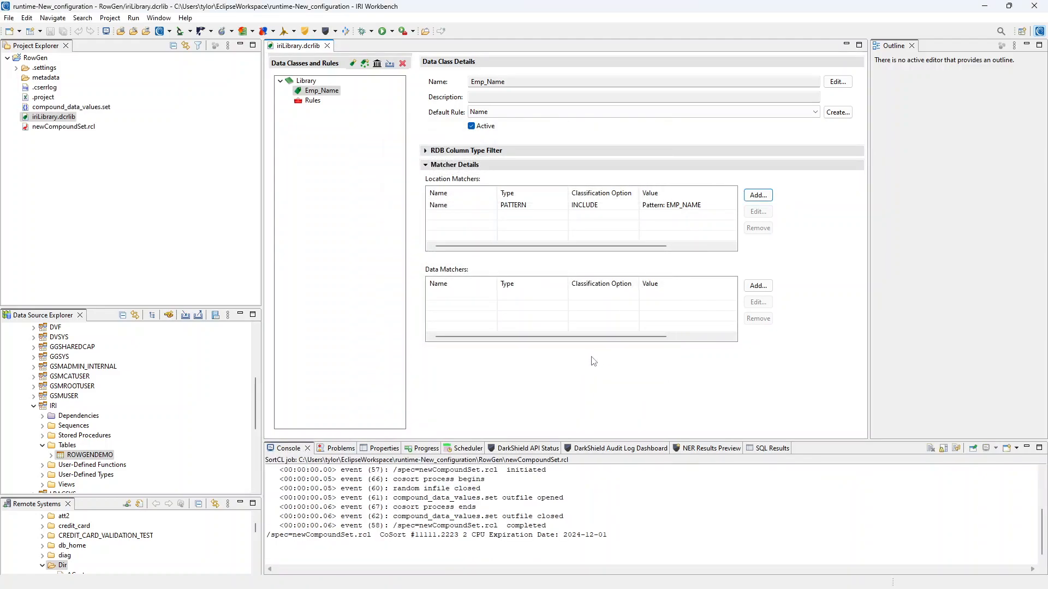
Step: Open newCompoundSet.rcl and compound_data_values.set, and examine the generated script and ID values
double_click(62, 126)
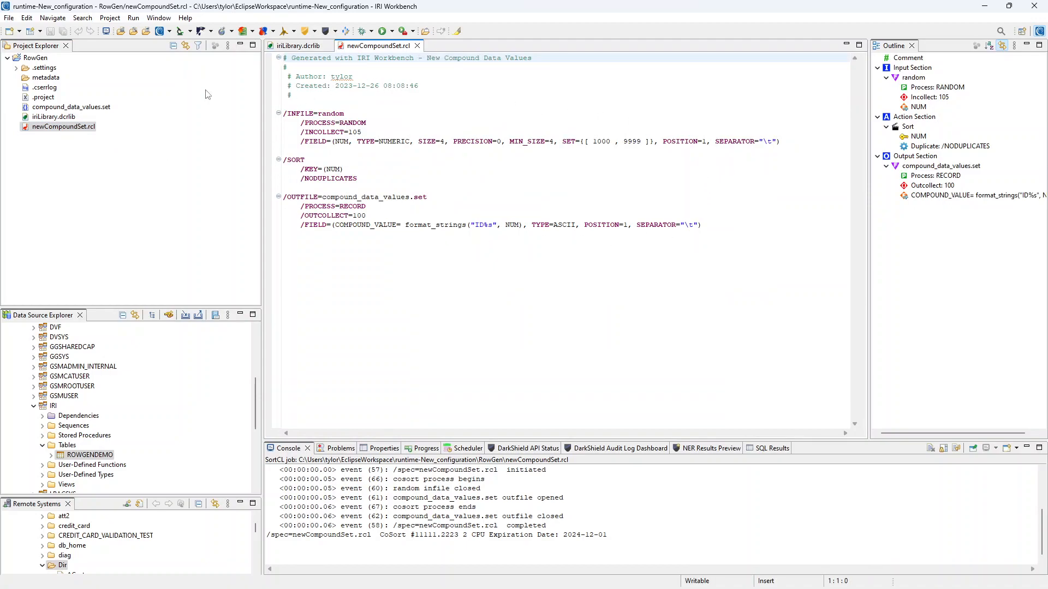
double_click(71, 107)
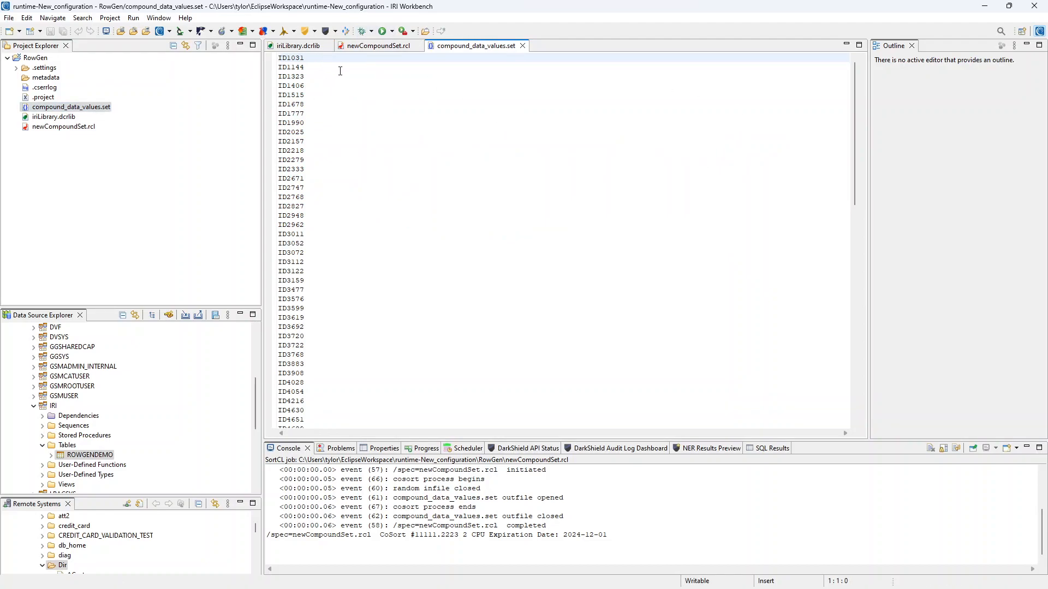
scroll(391, 152, down, 18)
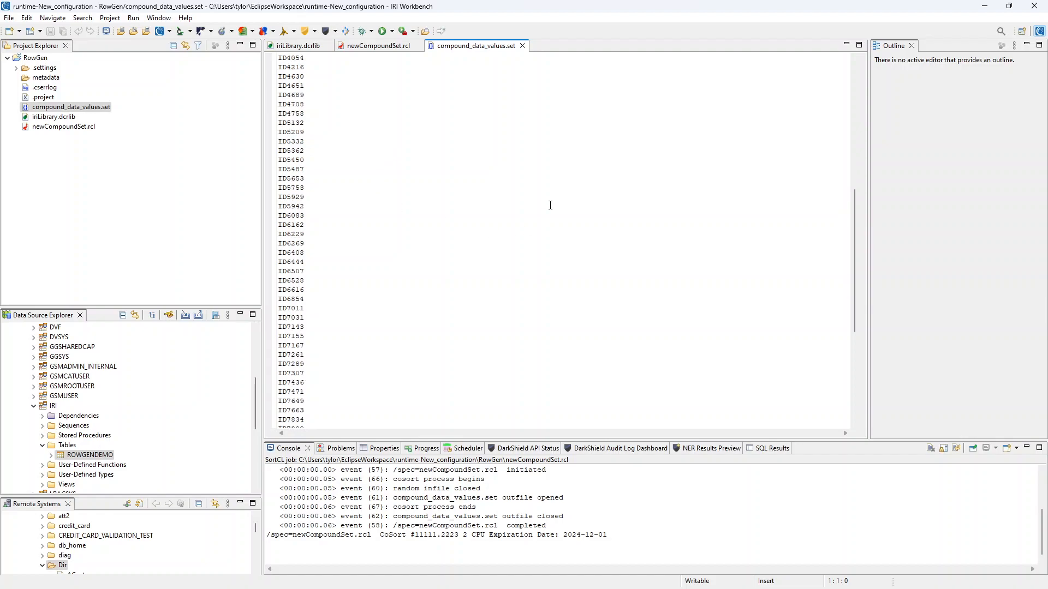
scroll(434, 284, down, 3)
drag(853, 362, 855, 148)
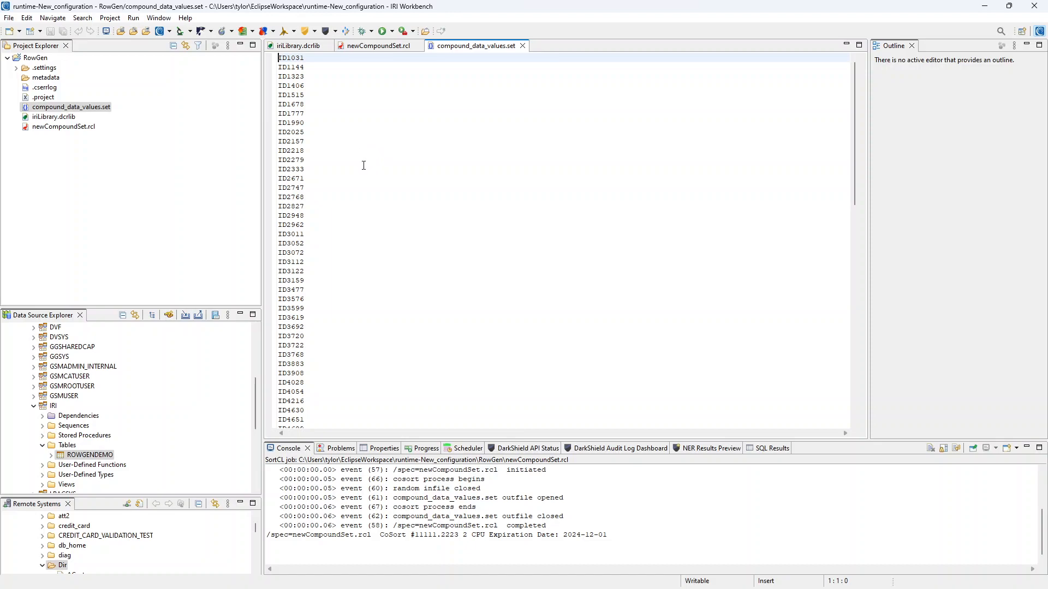
Step: Display the contents of the ROWGENDEMO table to check its columns
right_click(89, 455)
mouse_move(218, 463)
click(280, 499)
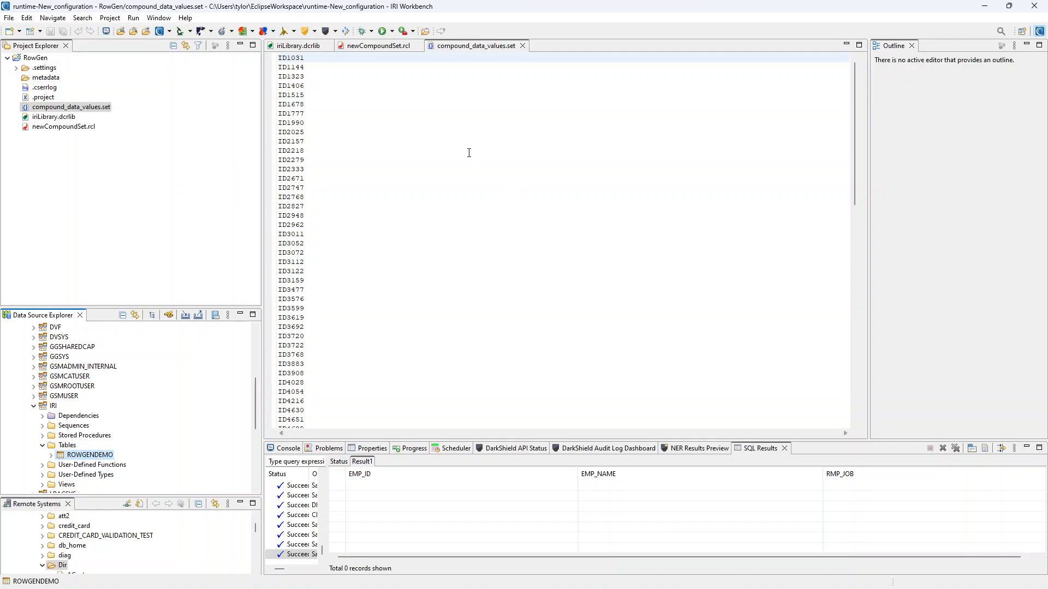
Step: Start a new Range or Literal Values set file named newRange in the RowGen folder
click(294, 31)
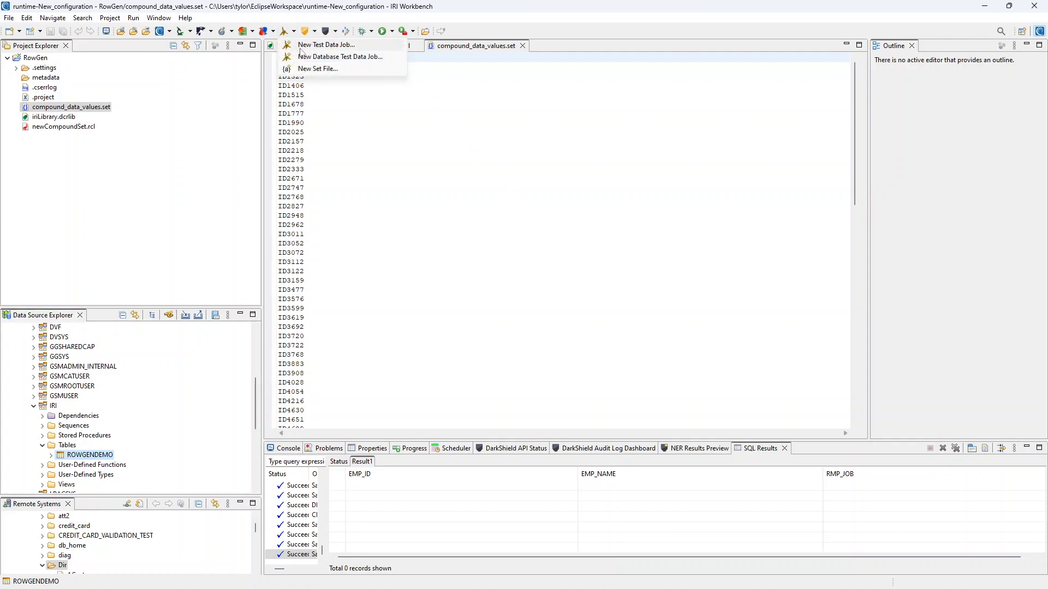
click(326, 69)
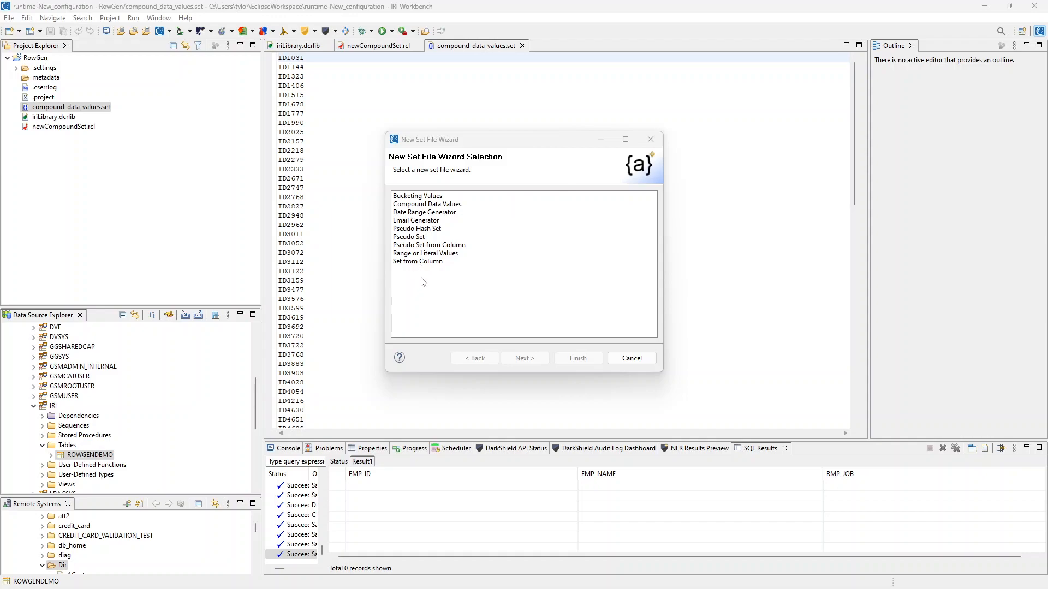
click(427, 254)
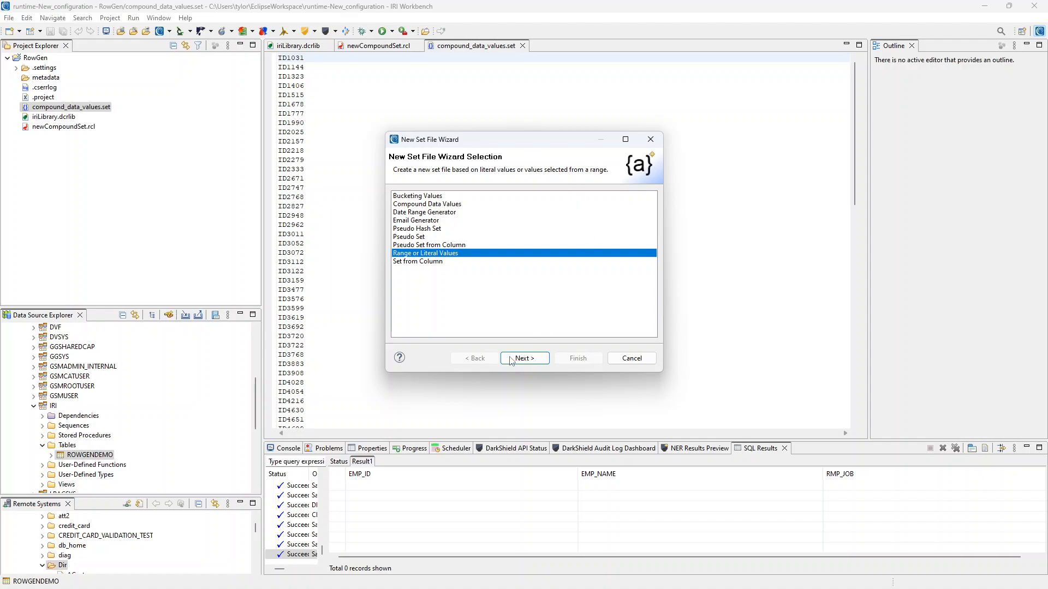
click(528, 363)
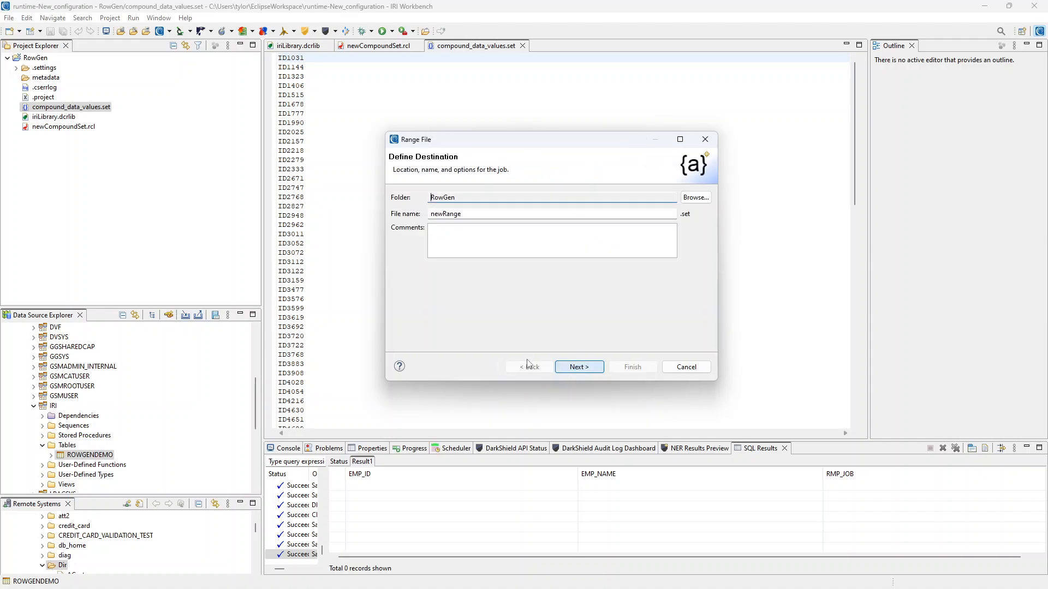
click(580, 367)
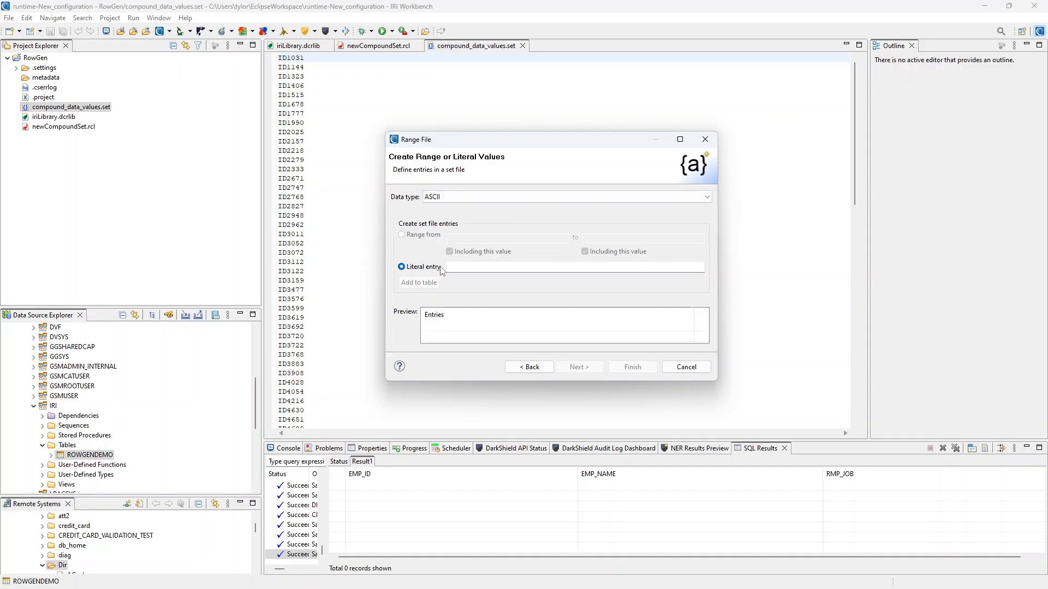
Step: Add the ASCII literal entries Carpenter, Manager, Accountant and Engineer to the set file
click(465, 271)
text(Carpenter)
click(438, 283)
click(501, 266)
text(Manager)
click(419, 283)
click(480, 265)
text(Ac)
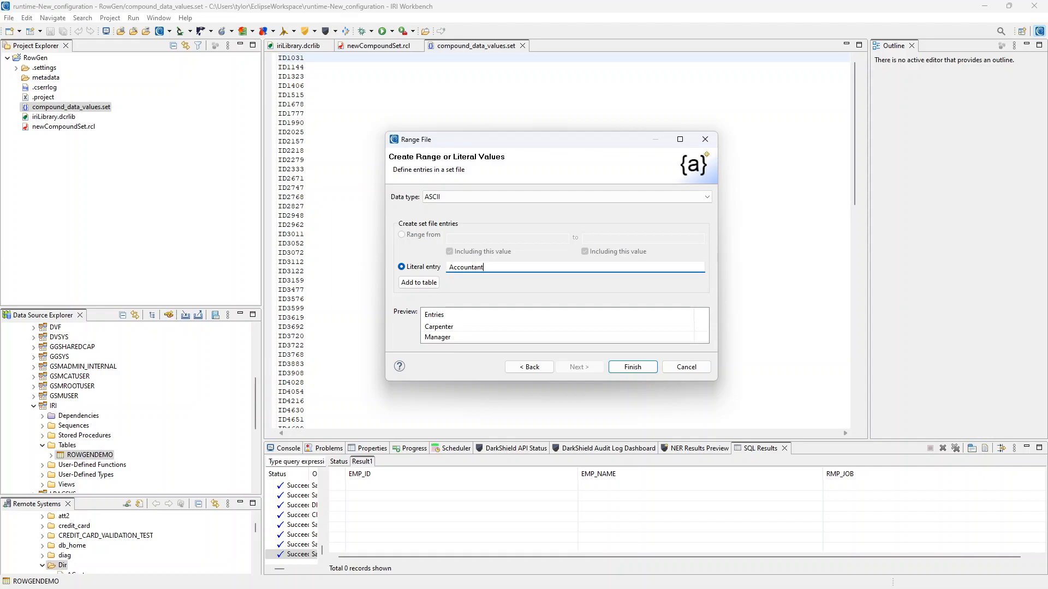
text(countant)
click(426, 282)
click(503, 267)
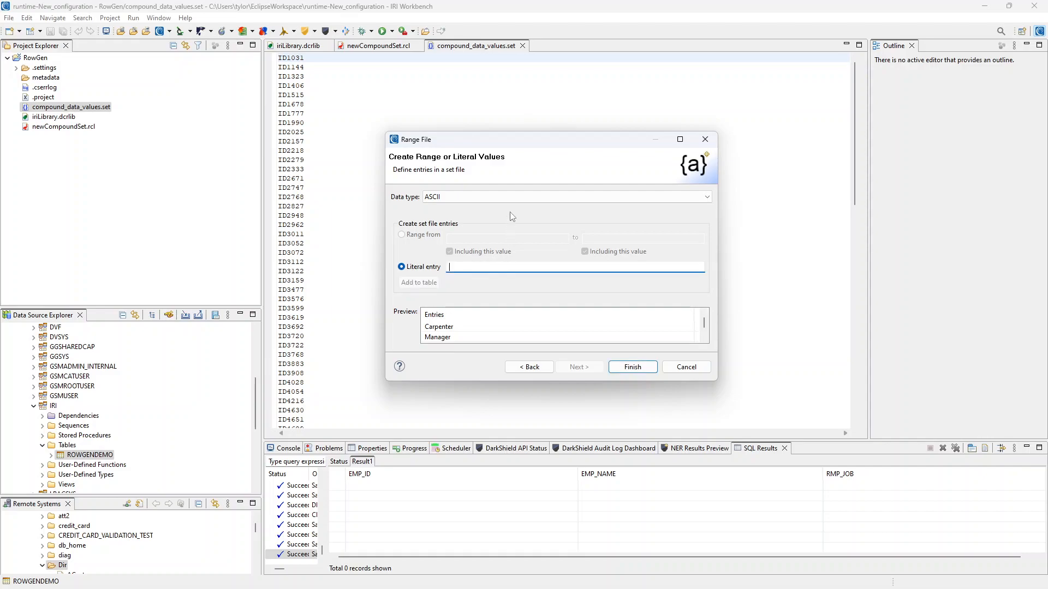
text(Engineer)
click(418, 282)
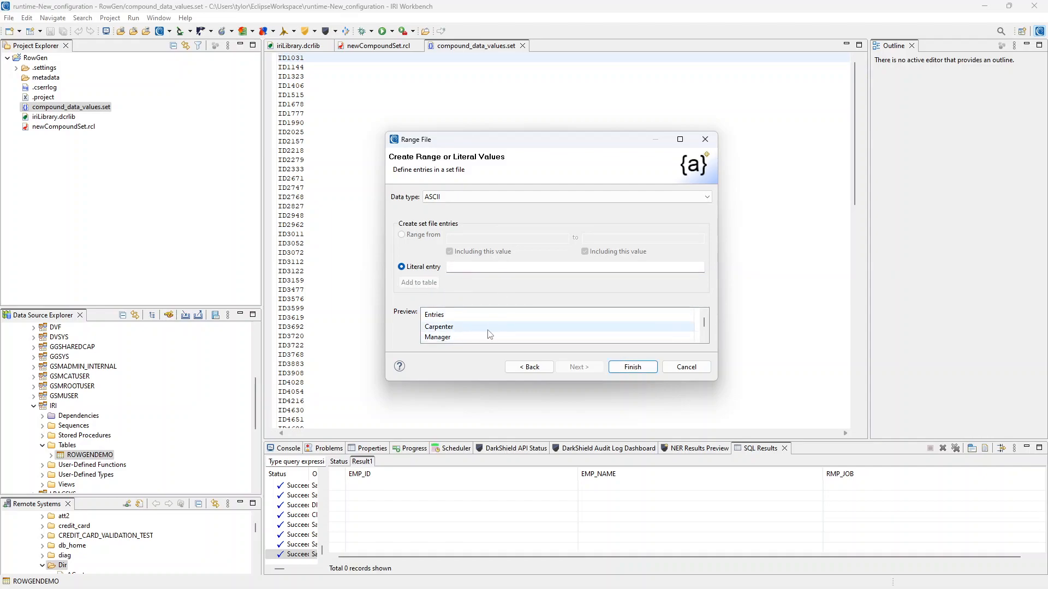
Step: Review the job titles in the preview list of set file entries
scroll(475, 336, down, 2)
scroll(493, 337, up, 3)
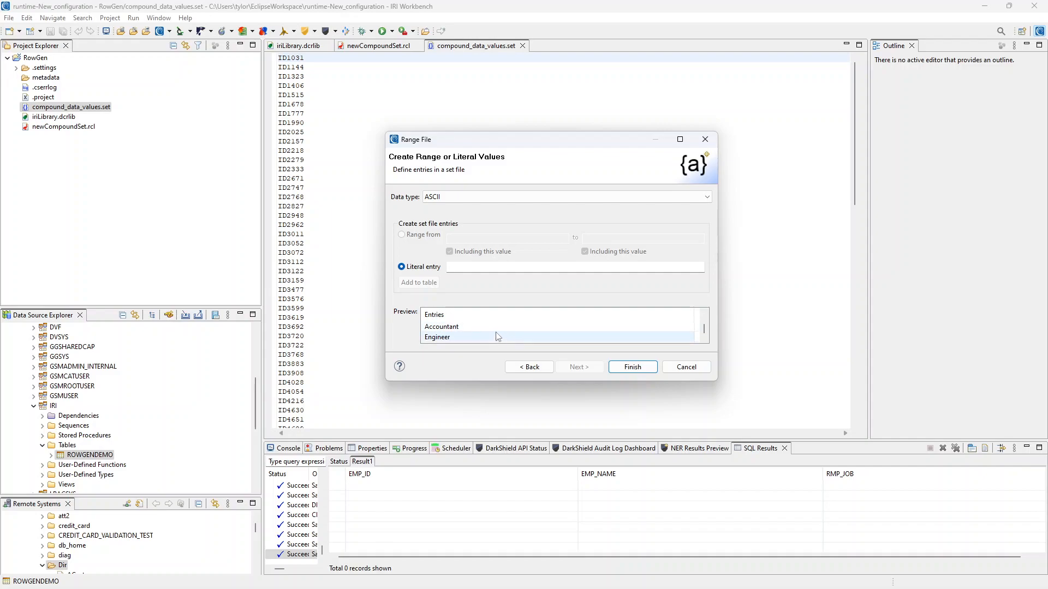
scroll(475, 335, down, 2)
scroll(478, 337, up, 2)
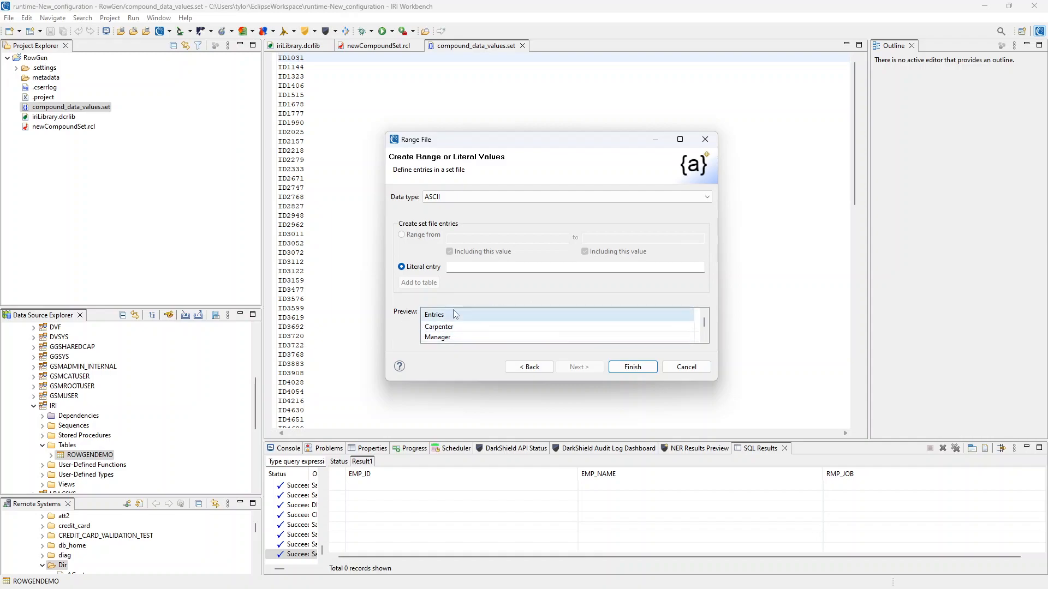
click(468, 266)
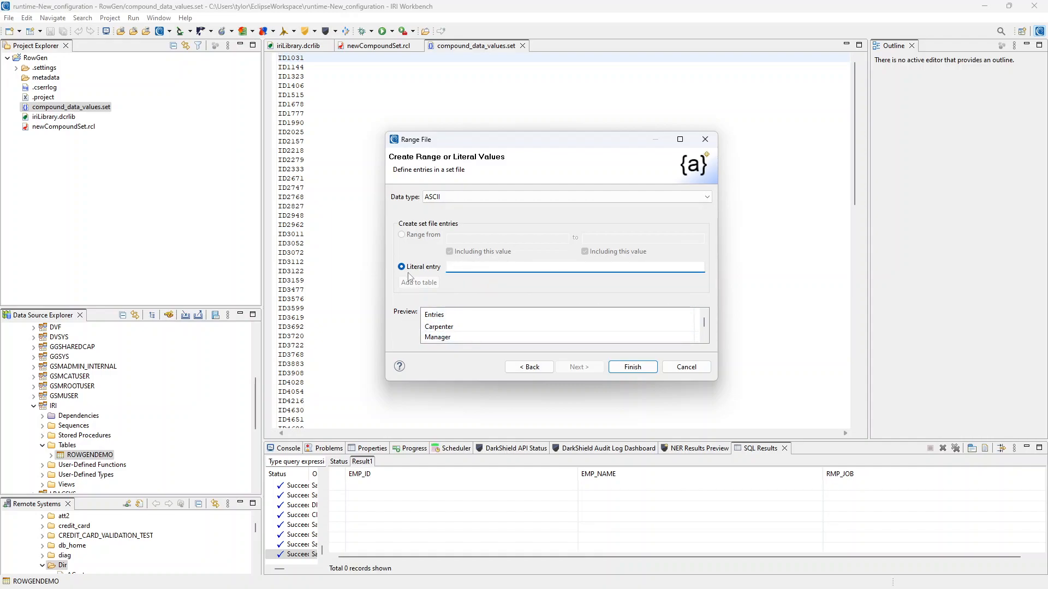
scroll(475, 330, down, 2)
scroll(542, 333, up, 2)
scroll(510, 330, down, 2)
scroll(487, 337, up, 2)
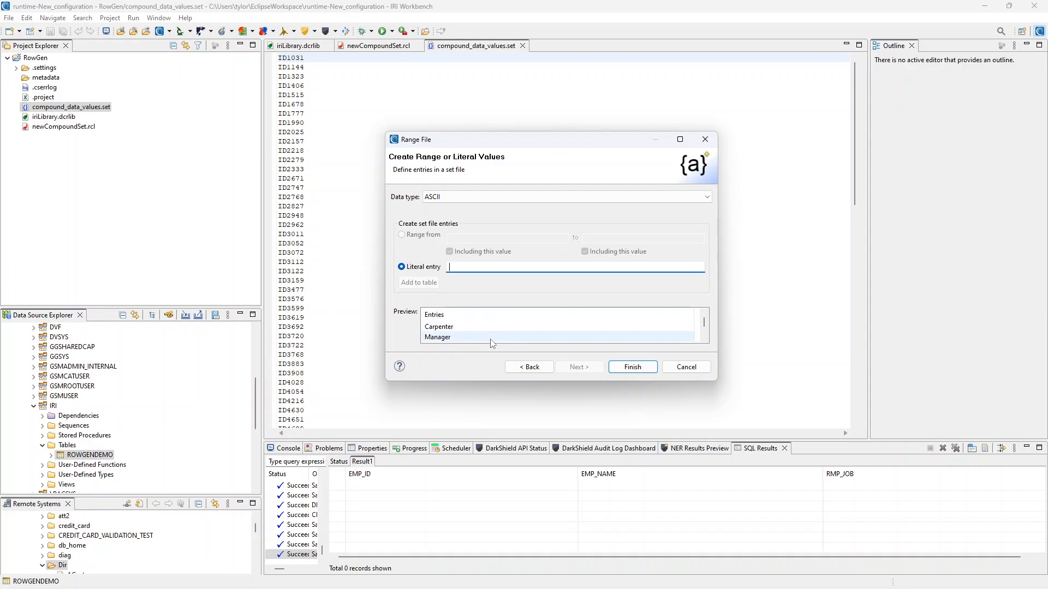
Step: Finish the wizard to create the literal values set file, and open newRange.set
click(633, 368)
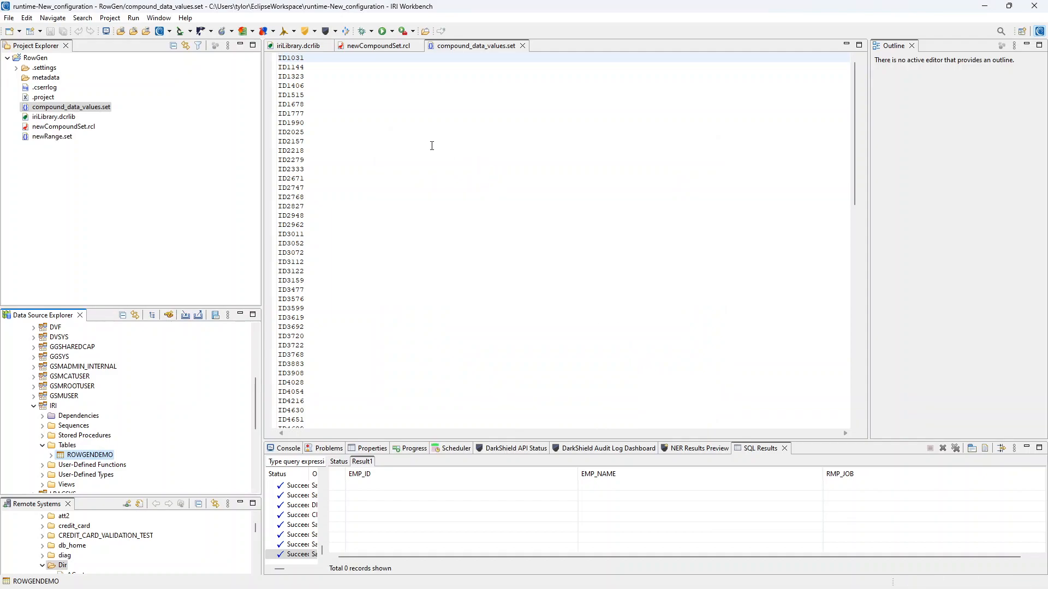
double_click(61, 139)
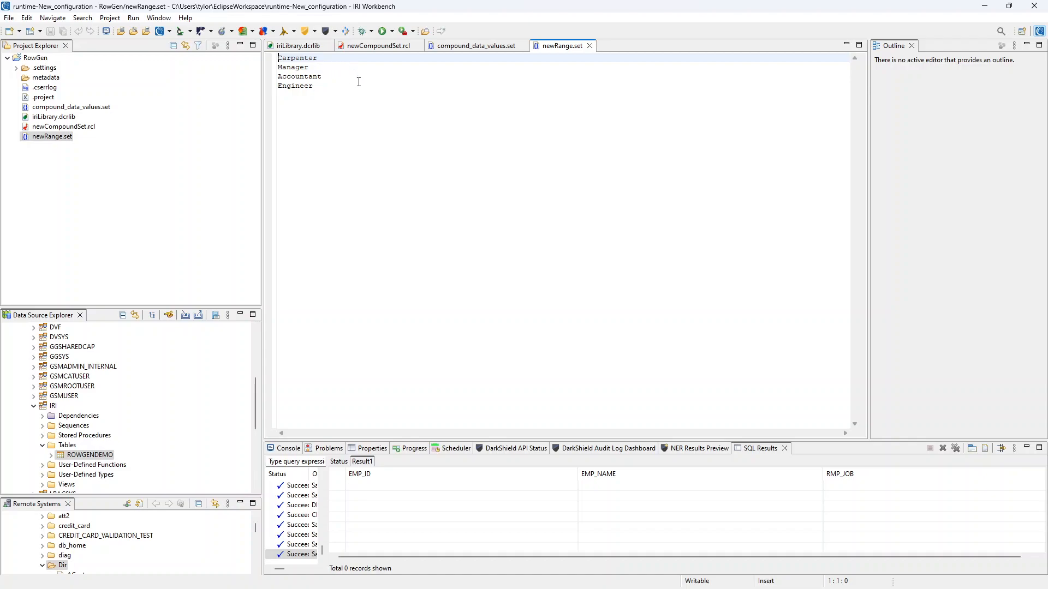
Step: In the rules of iriLibrary.dcrlib, start a new Set File Selection generation rule named ID
double_click(51, 118)
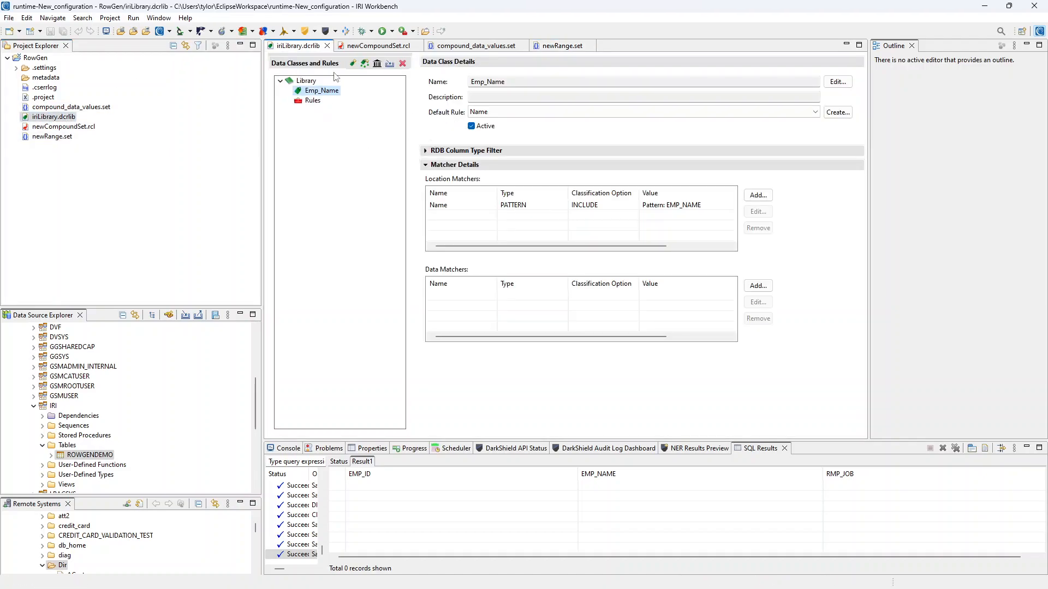
click(314, 102)
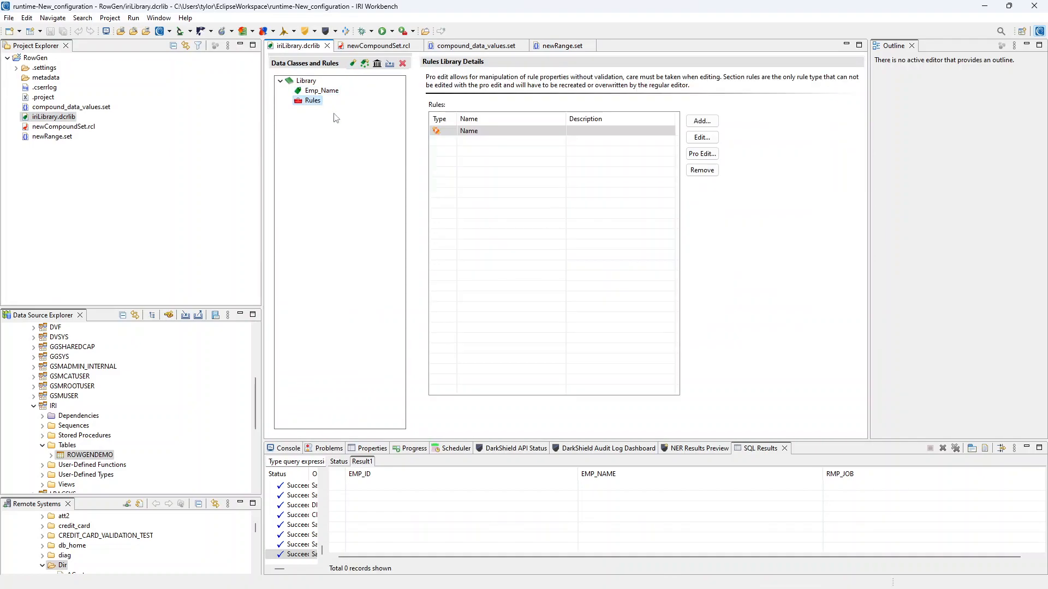
click(702, 121)
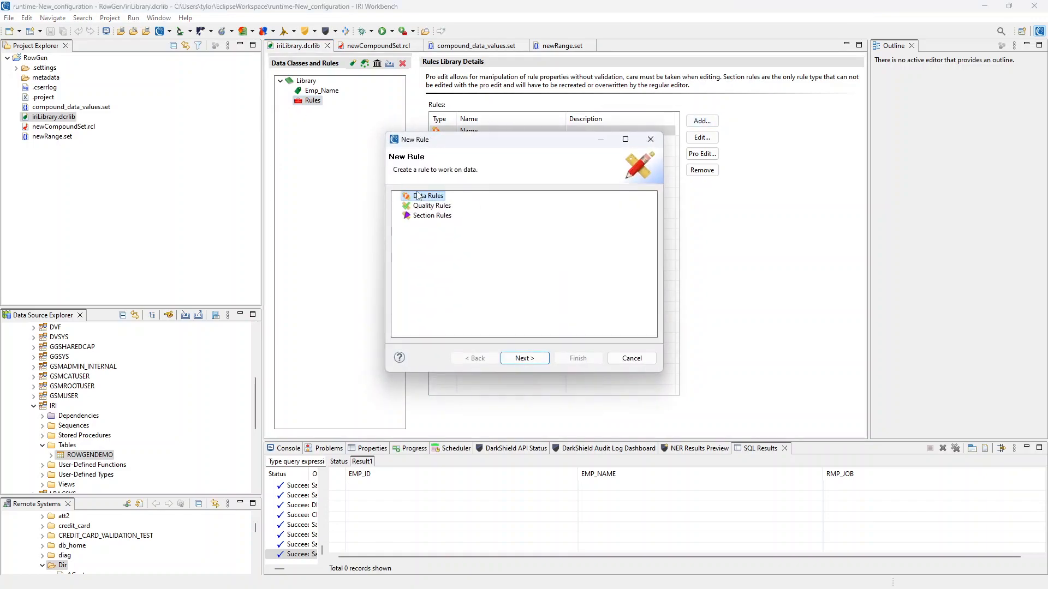
click(524, 358)
scroll(524, 296, down, 10)
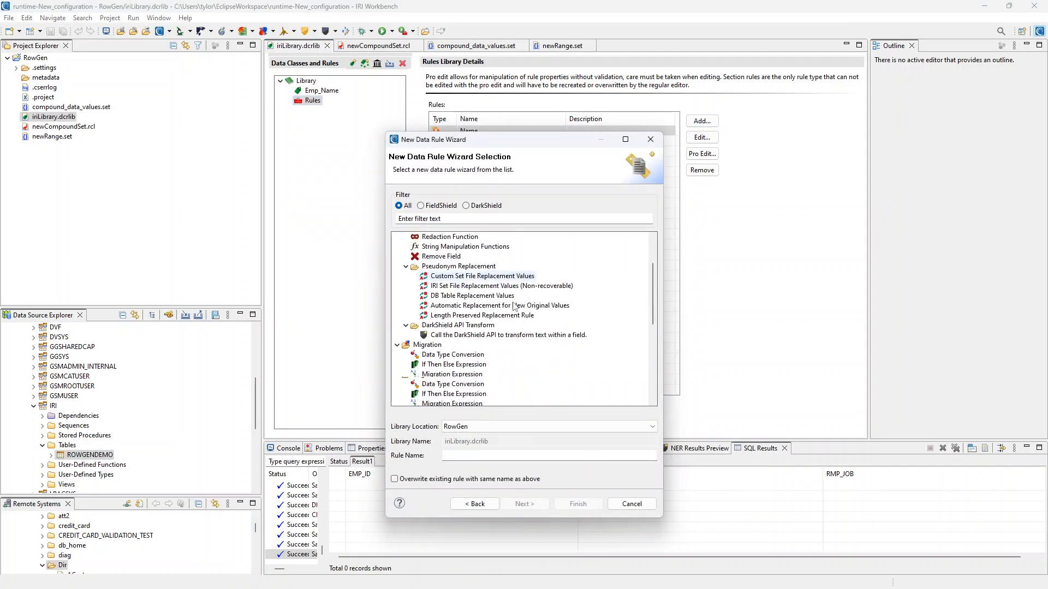
click(440, 346)
drag(494, 456, 433, 458)
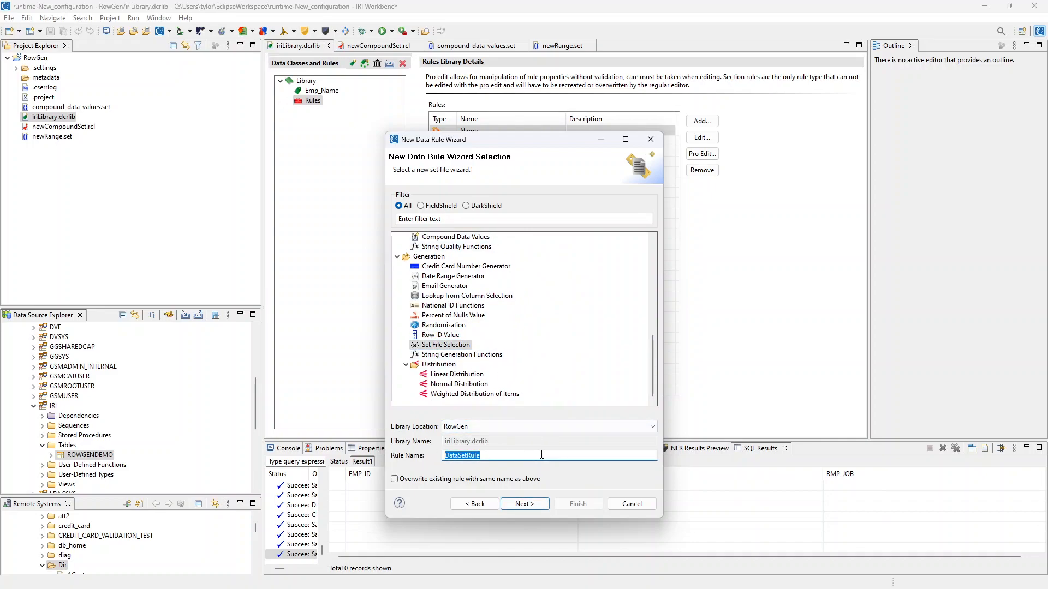
text(ID)
click(524, 504)
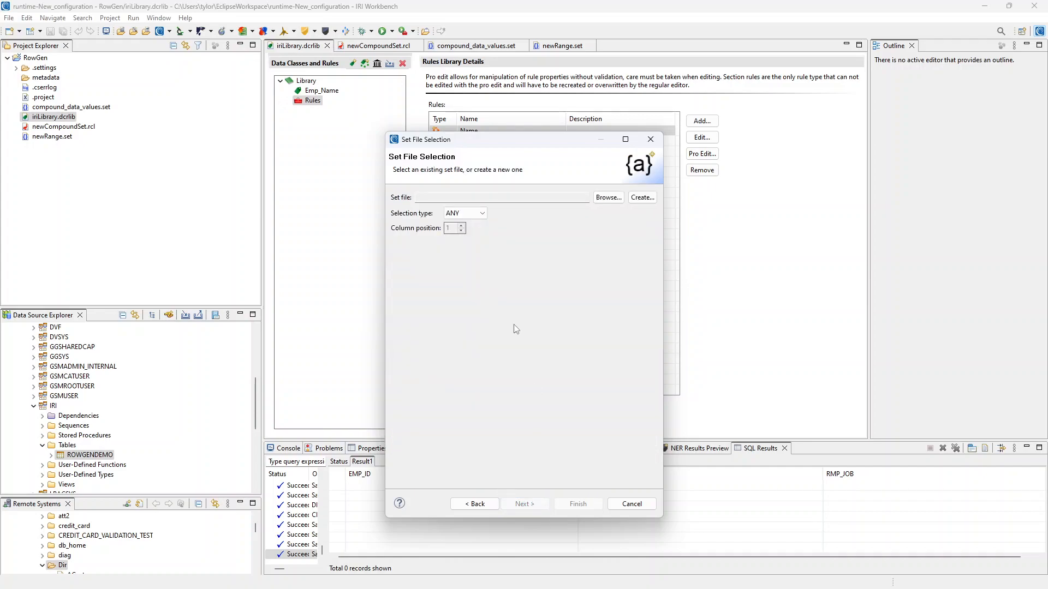
Step: Assign compound_data_values.set from the workspace's RowGen folder to the ID rule and finish it
click(609, 197)
drag(586, 139, 603, 111)
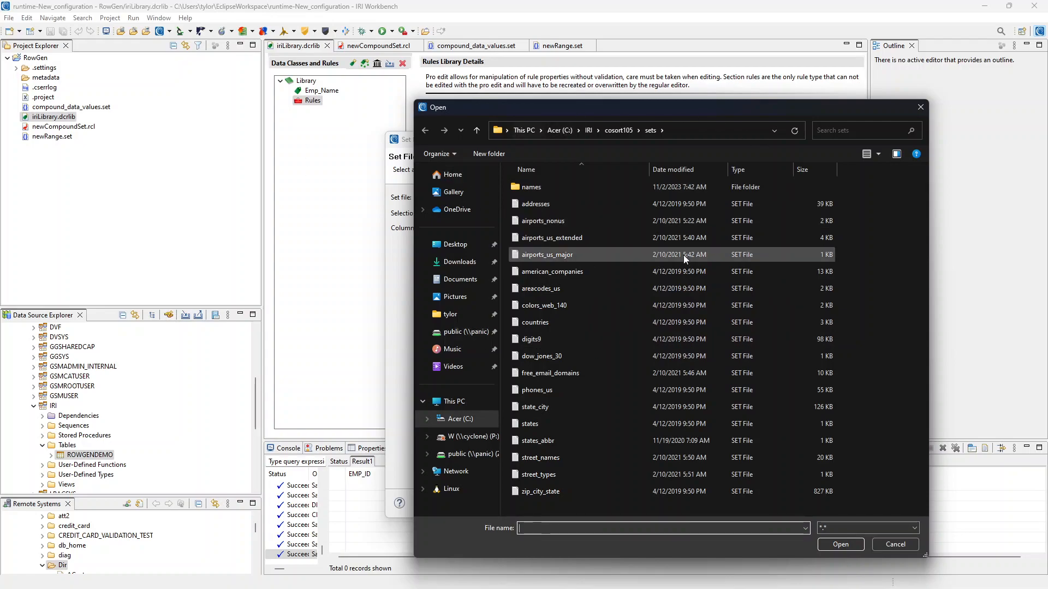
click(736, 129)
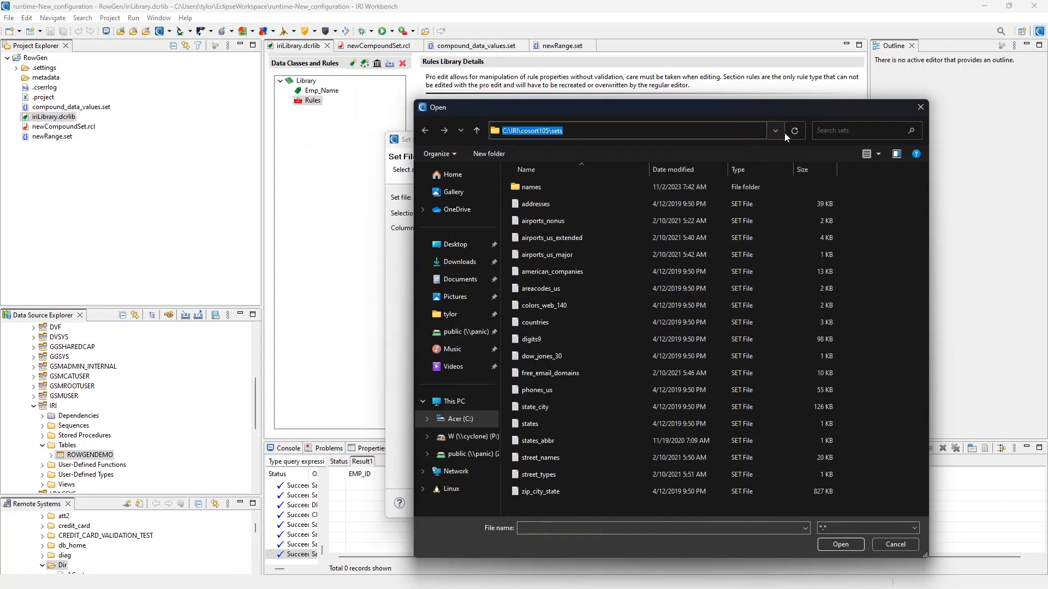
text(C:\Users\tylor\EclipseWorkspace\runtime-New_configuration)
key(Return)
key(ctrl+c)
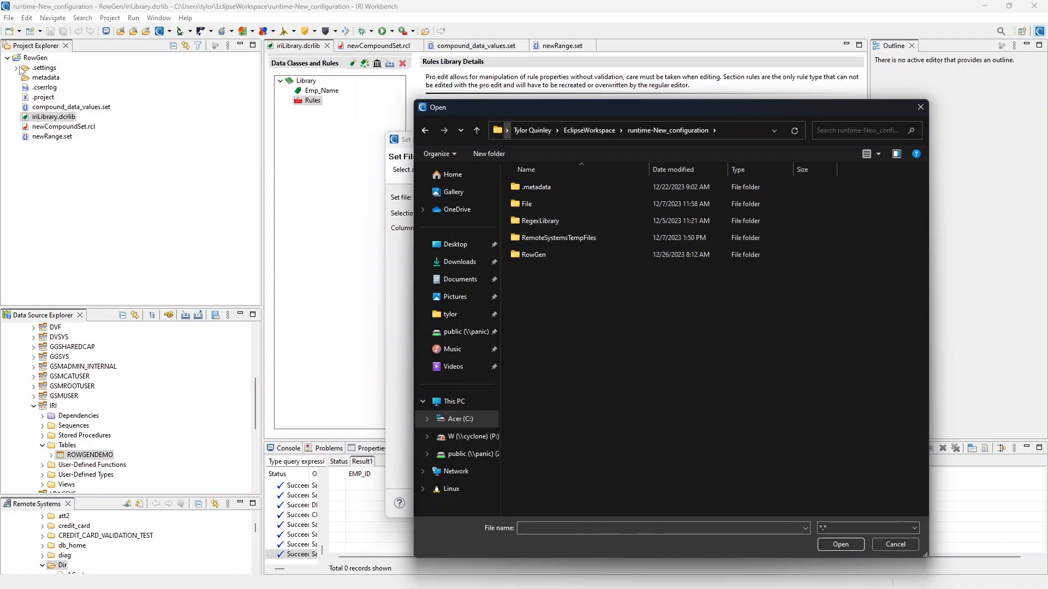
double_click(617, 255)
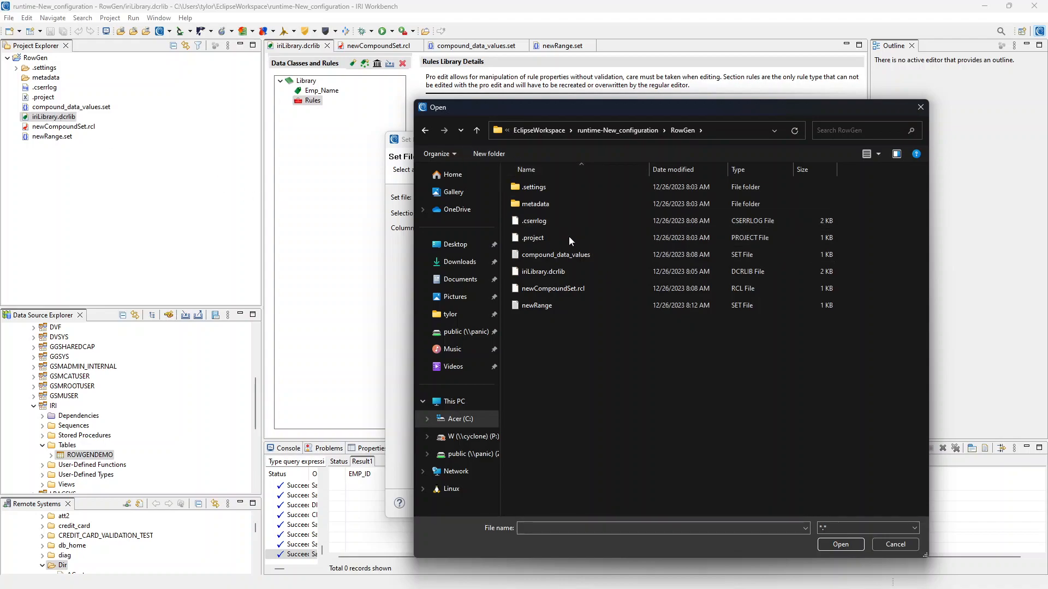
click(582, 258)
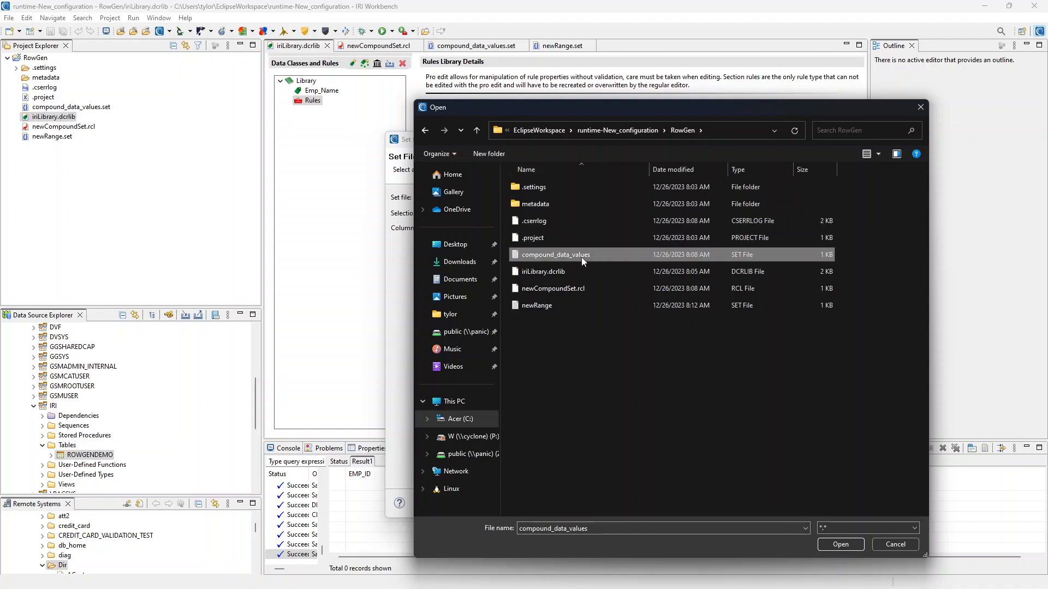
click(850, 543)
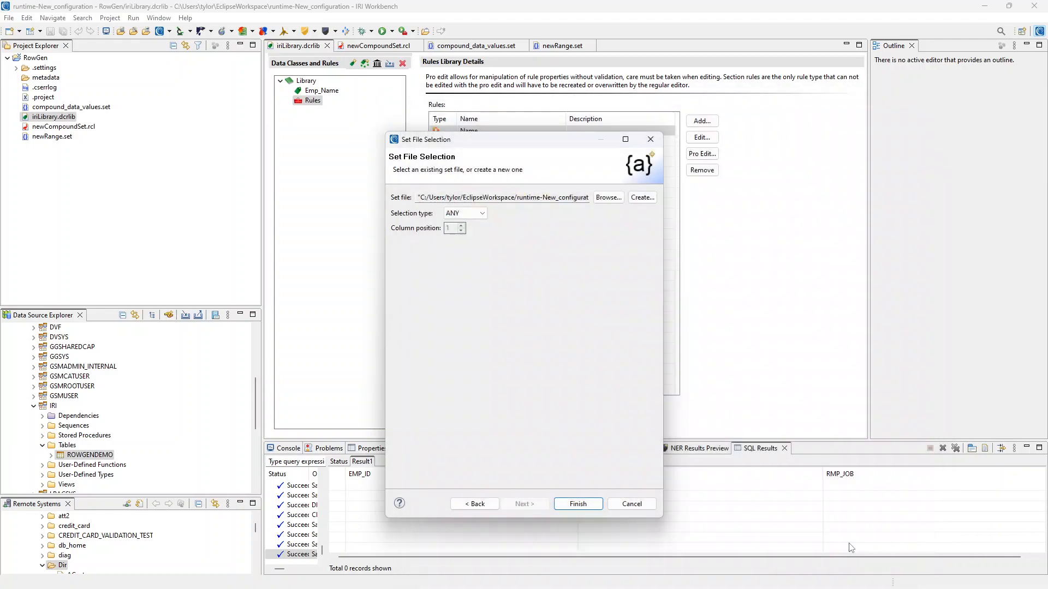
click(584, 506)
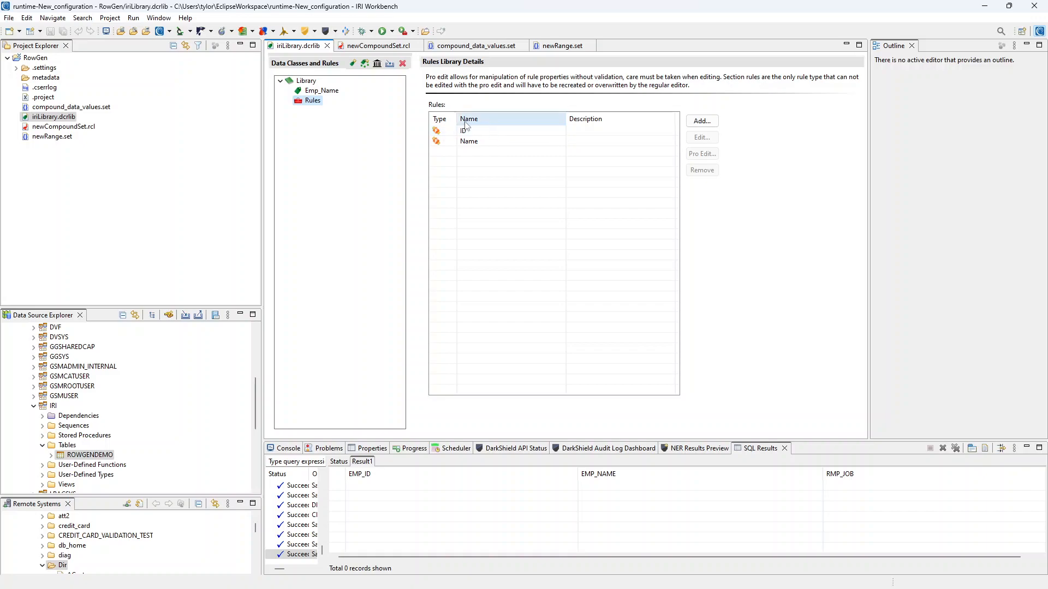
Step: Start another Set File Selection generation rule in the library and name it RMPJob
click(703, 121)
click(536, 360)
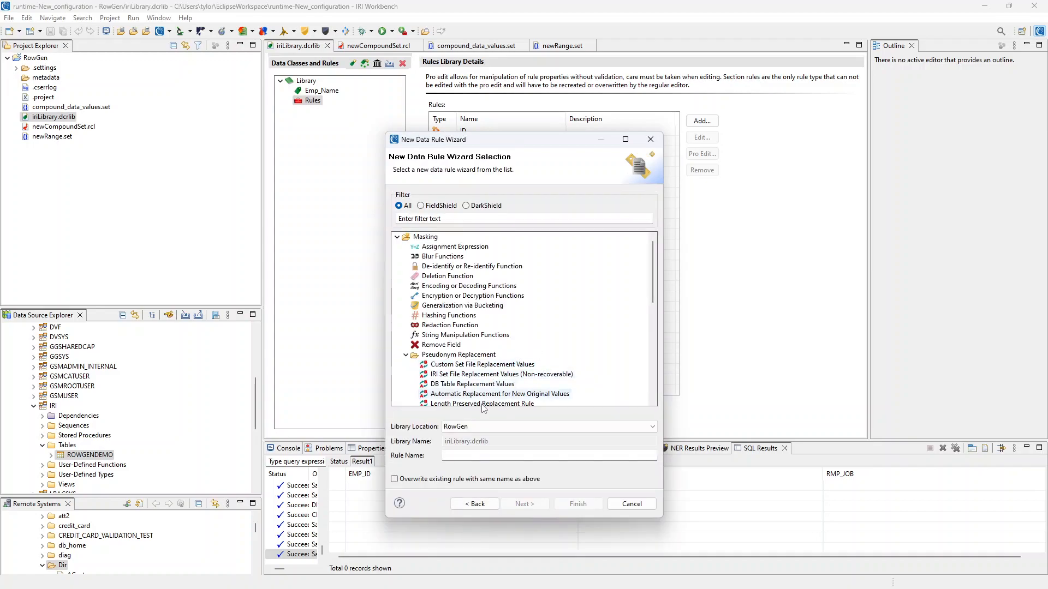
scroll(462, 330, down, 9)
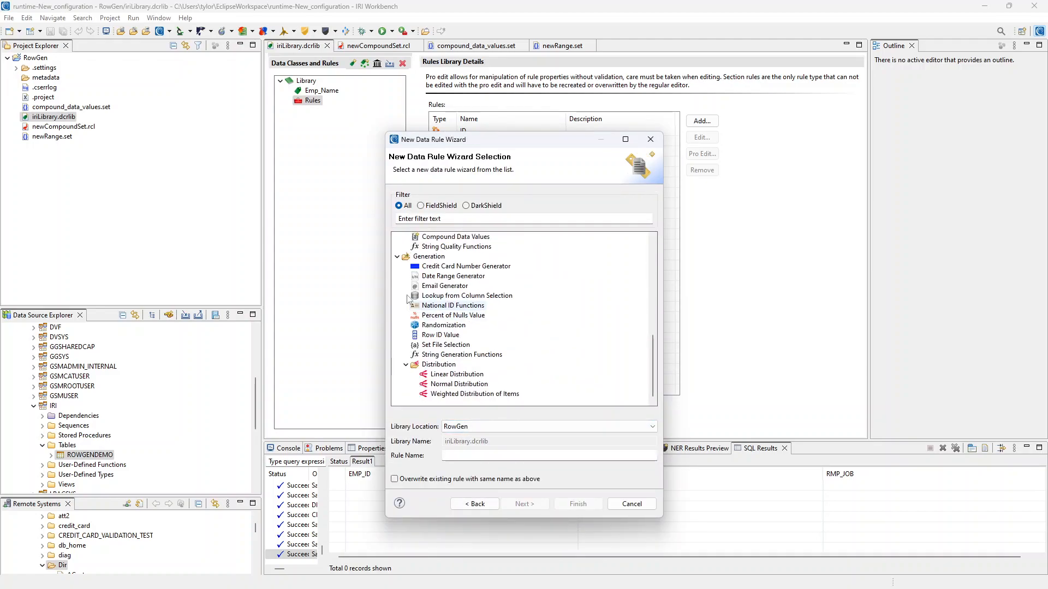
click(435, 347)
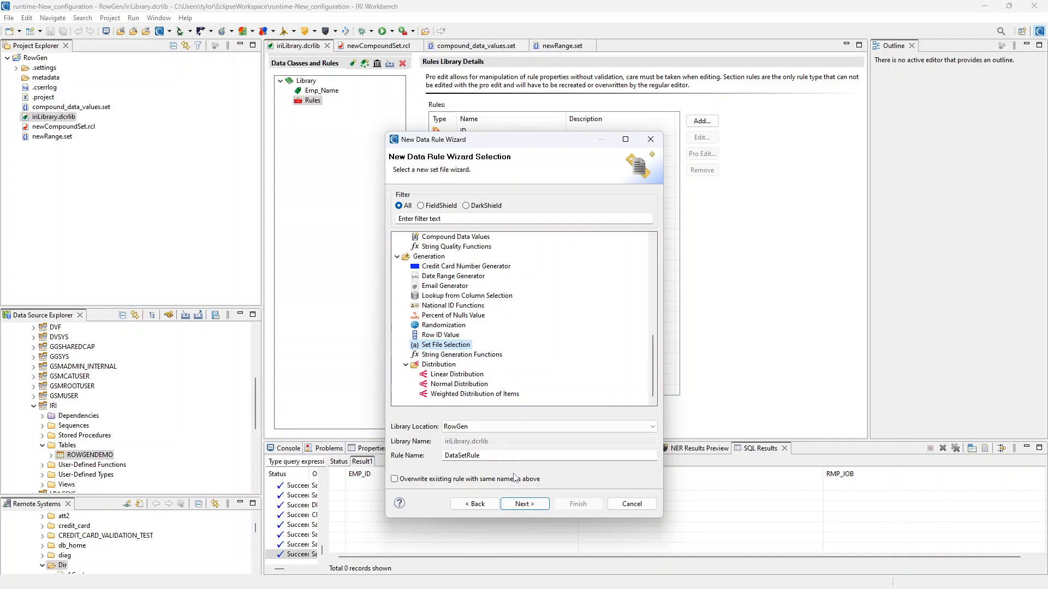
double_click(499, 455)
text(RMP)
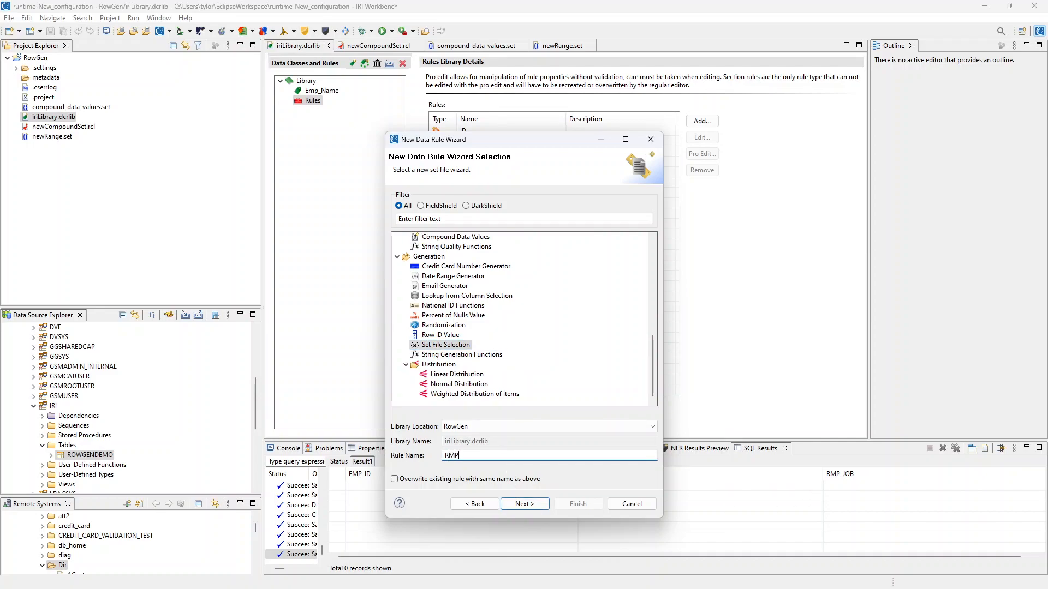
text(Job)
click(535, 506)
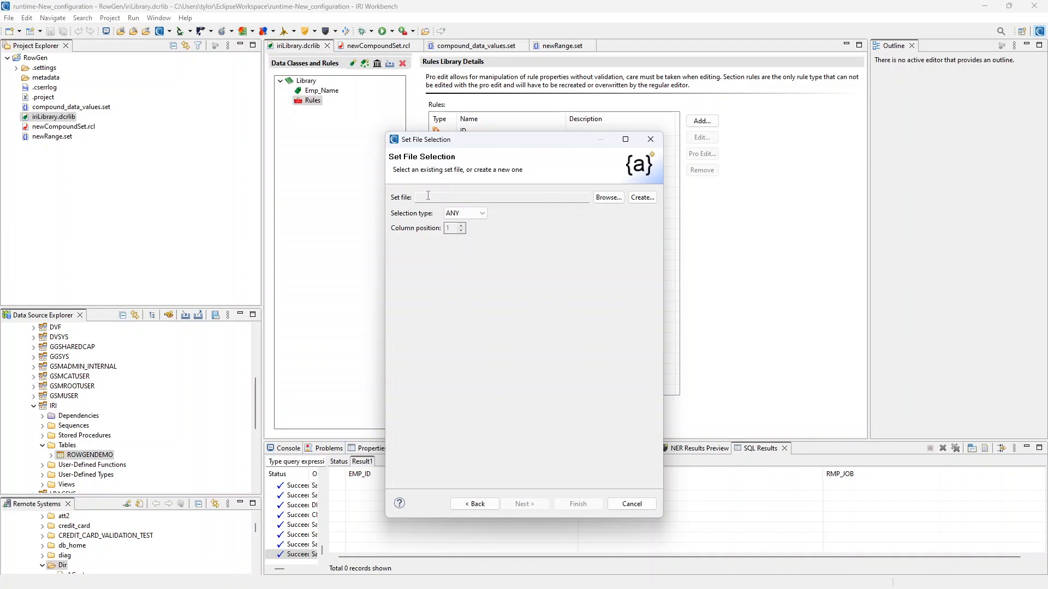
Step: Assign newRange.set from the workspace's RowGen folder to the job rule and finish the rule
click(607, 197)
click(699, 134)
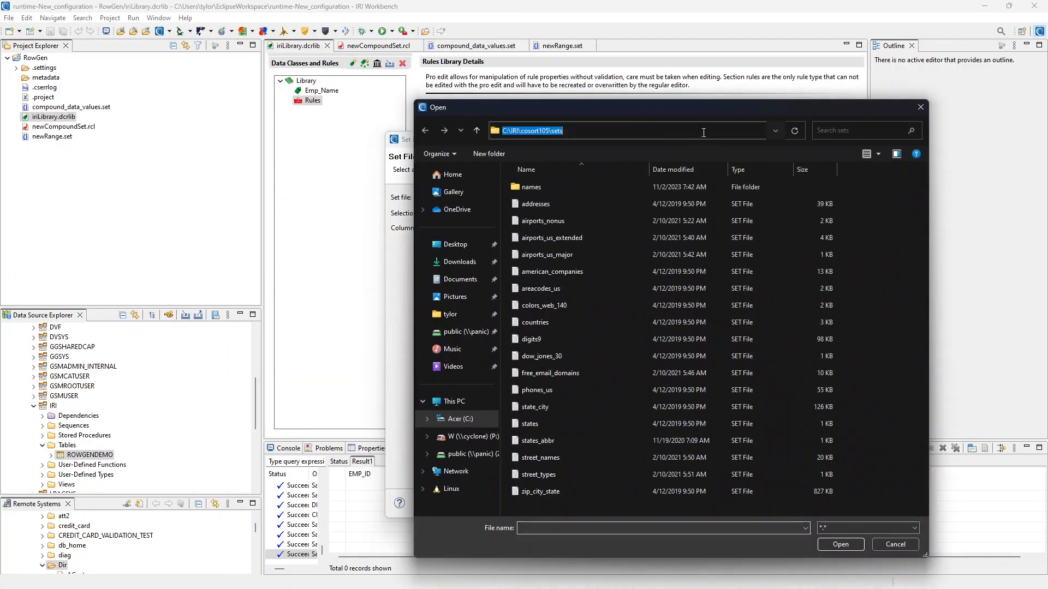
key(ctrl+v)
key(Return)
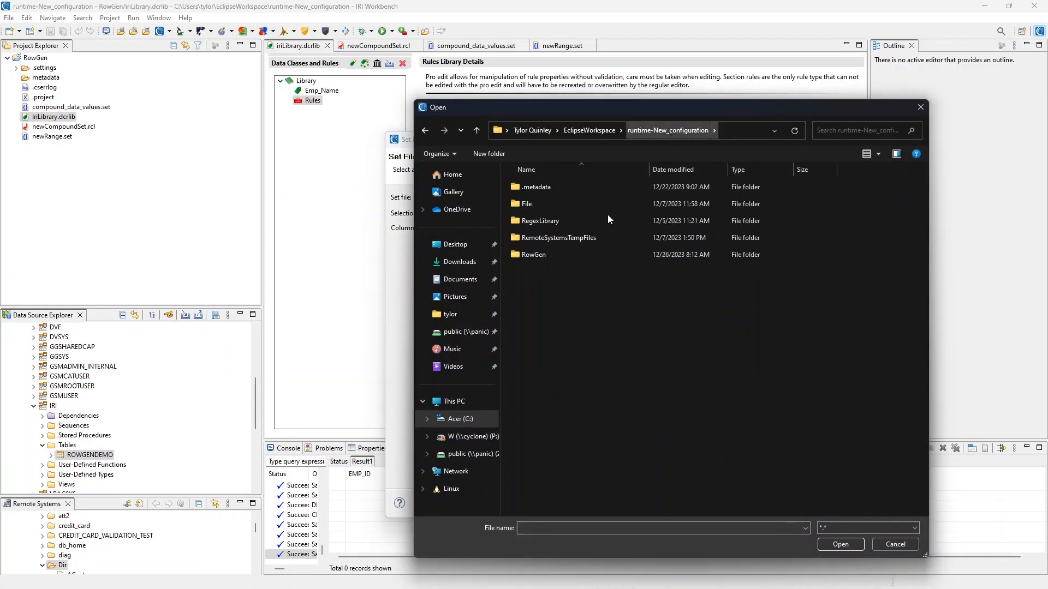
double_click(567, 255)
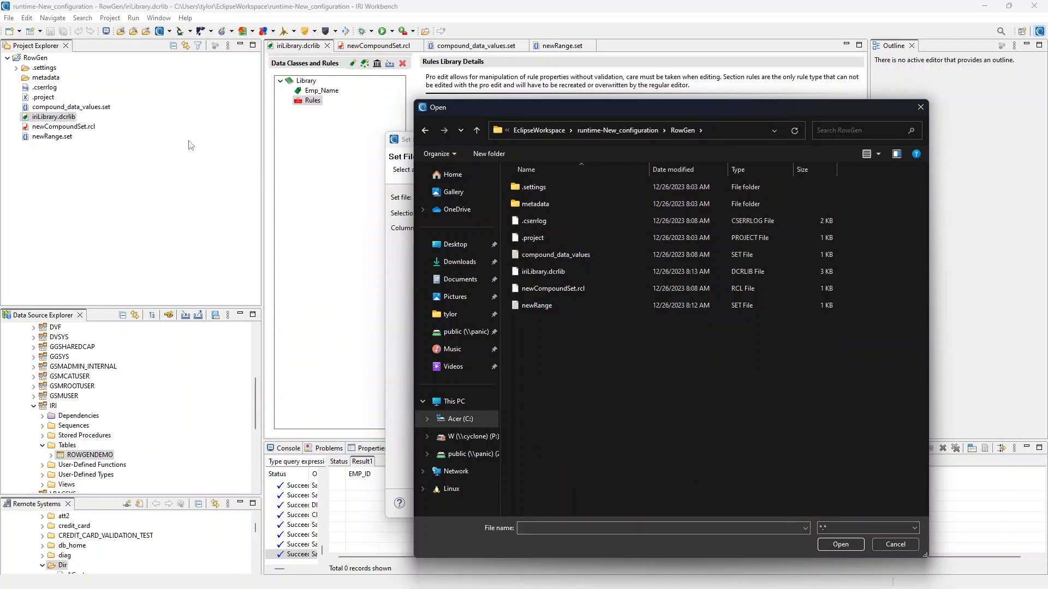
click(579, 306)
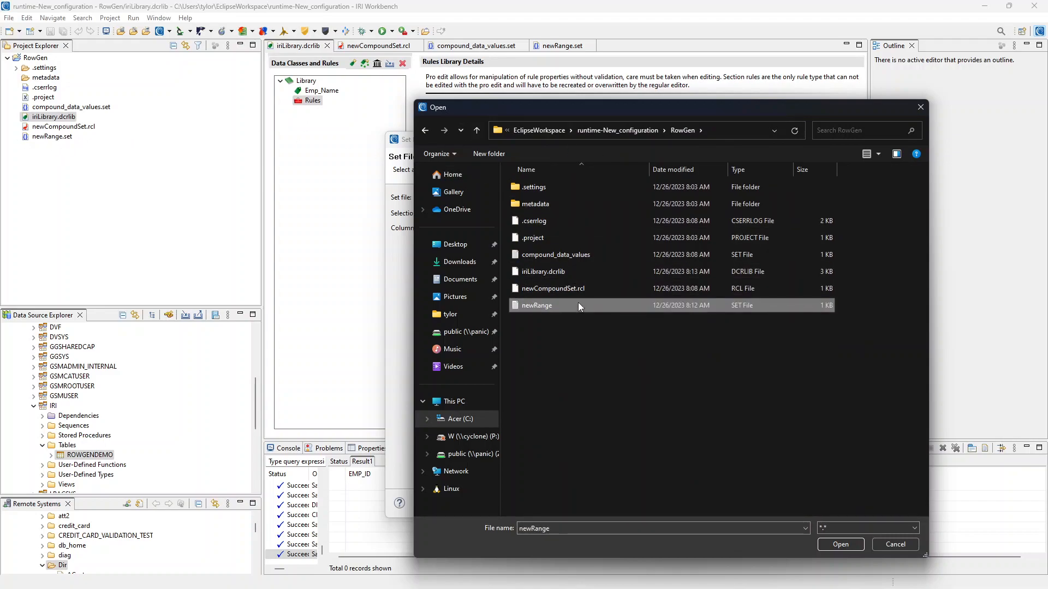
click(840, 544)
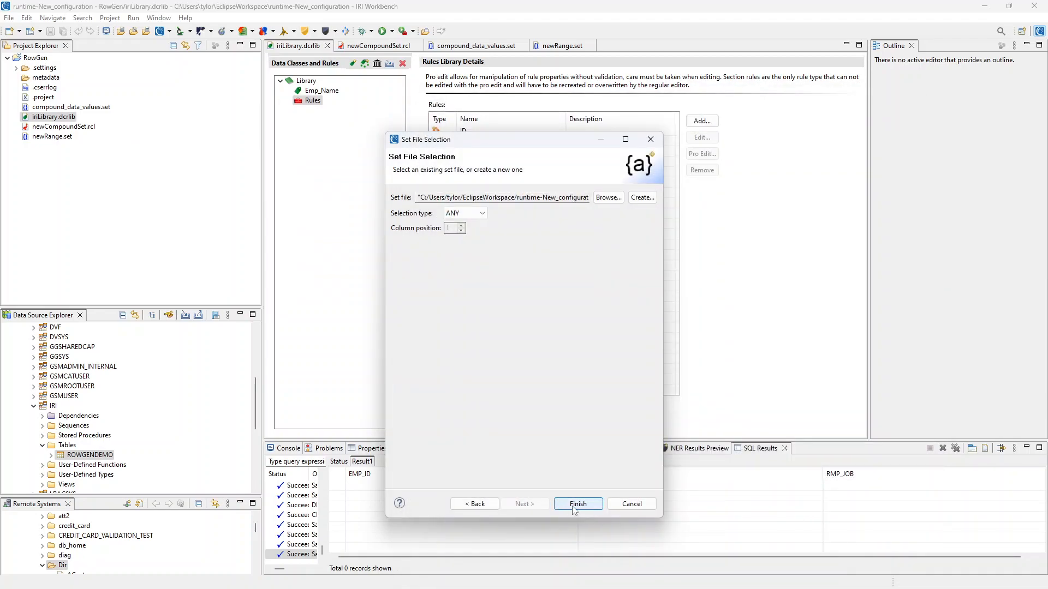
click(574, 506)
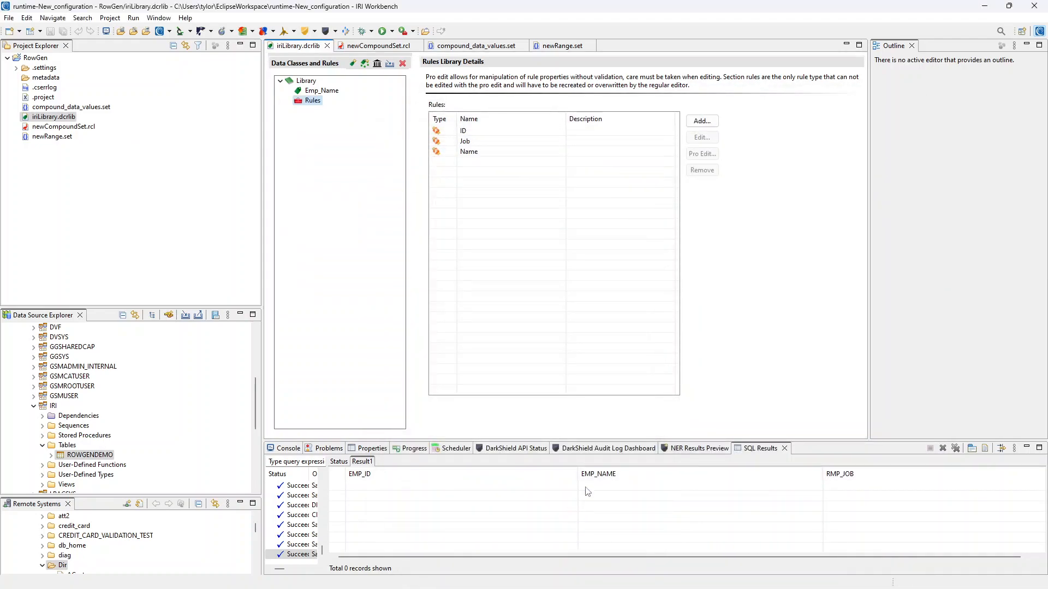
Step: Review the ID and Job rules against the contents of newRange.set and compound_data_values.set
click(506, 134)
click(504, 141)
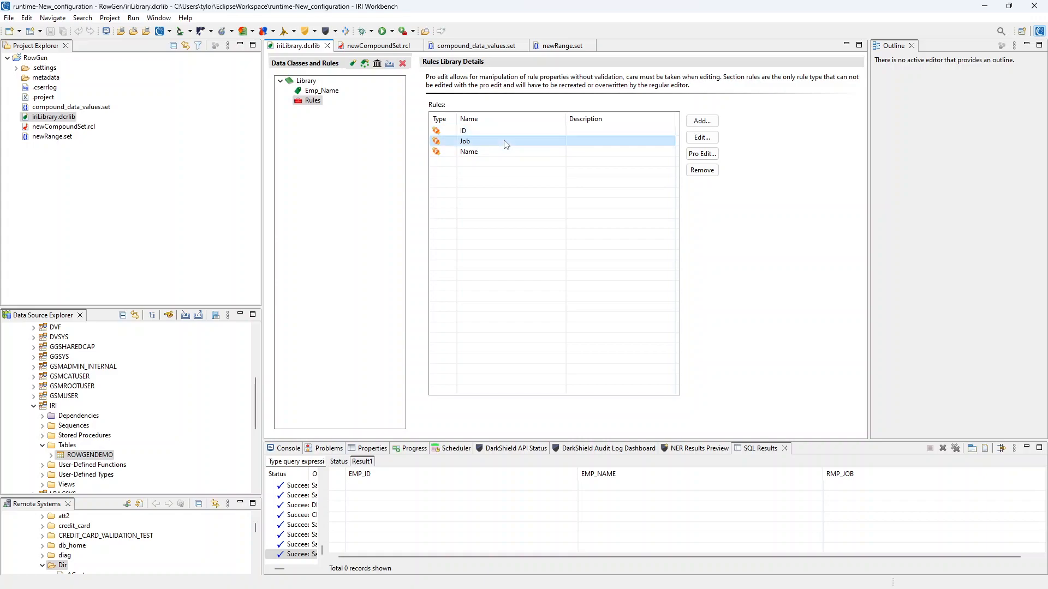
click(557, 49)
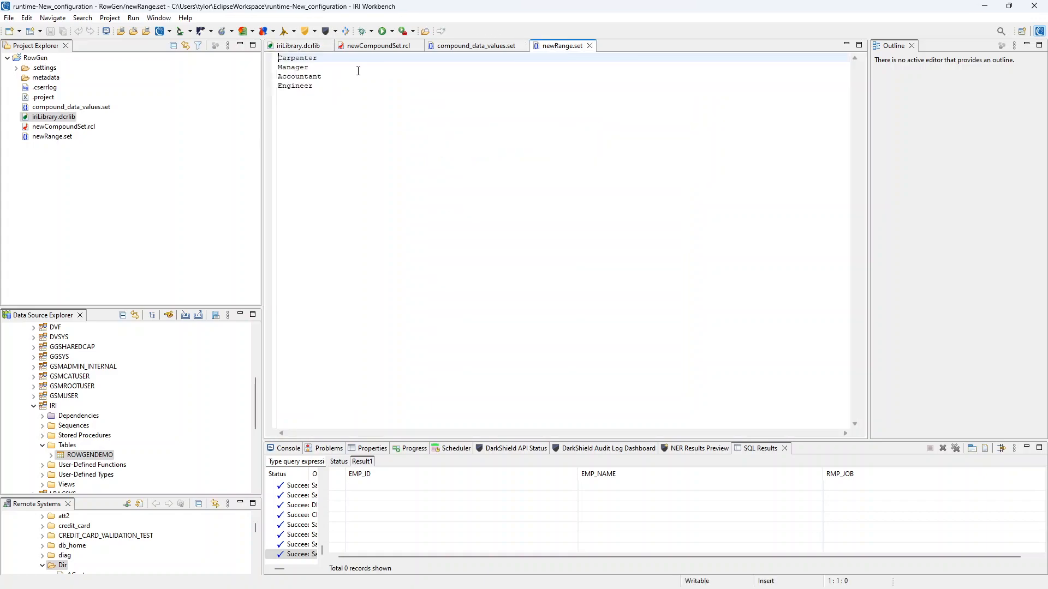
click(466, 47)
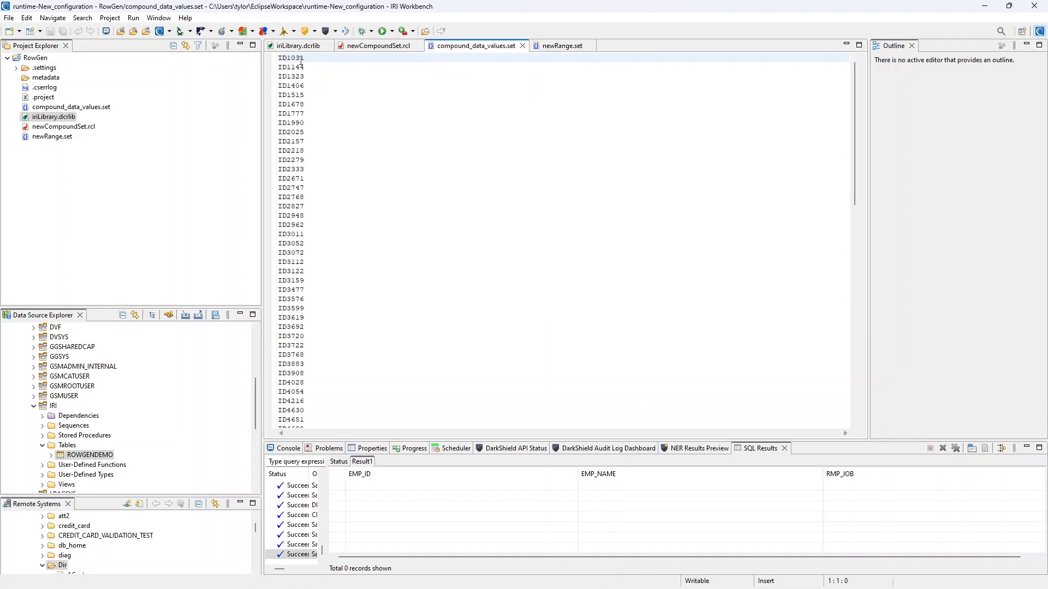
click(300, 46)
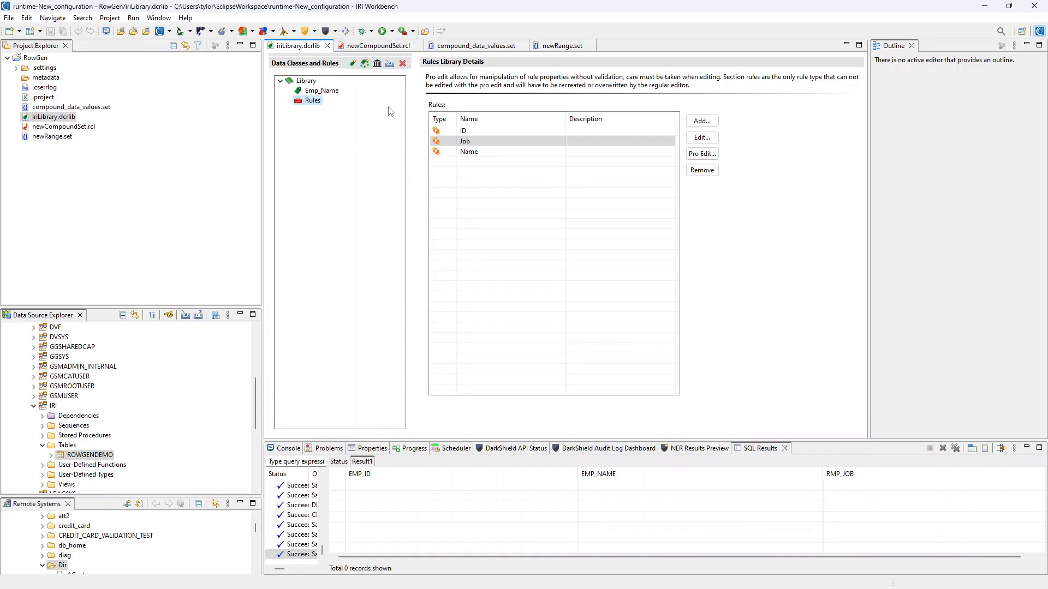
Step: Create a new data class named Emp_ID in iriLibrary.dcrlib
click(353, 64)
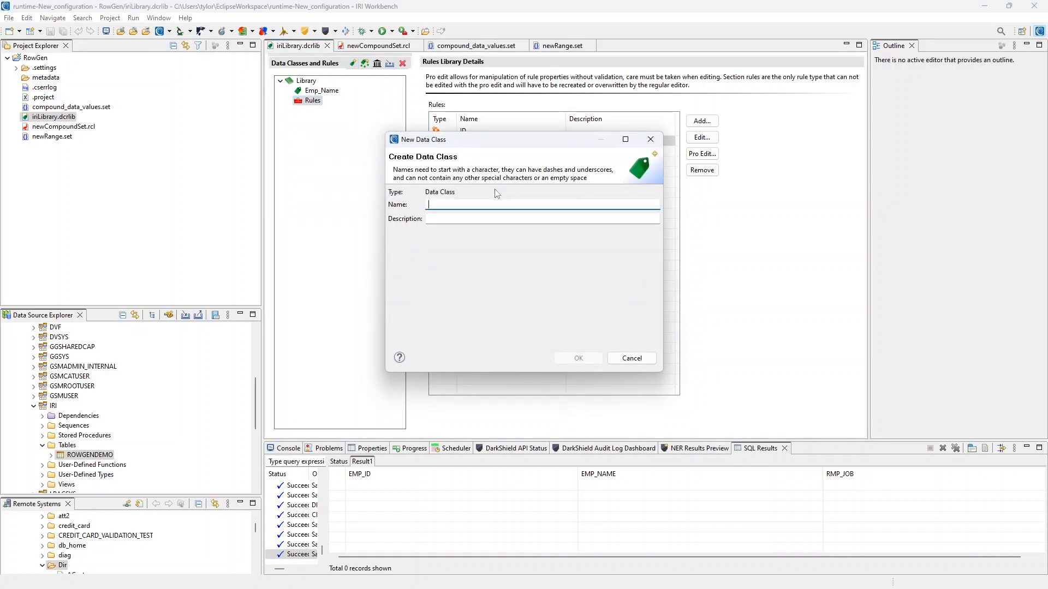
text(EMp_ID)
click(577, 358)
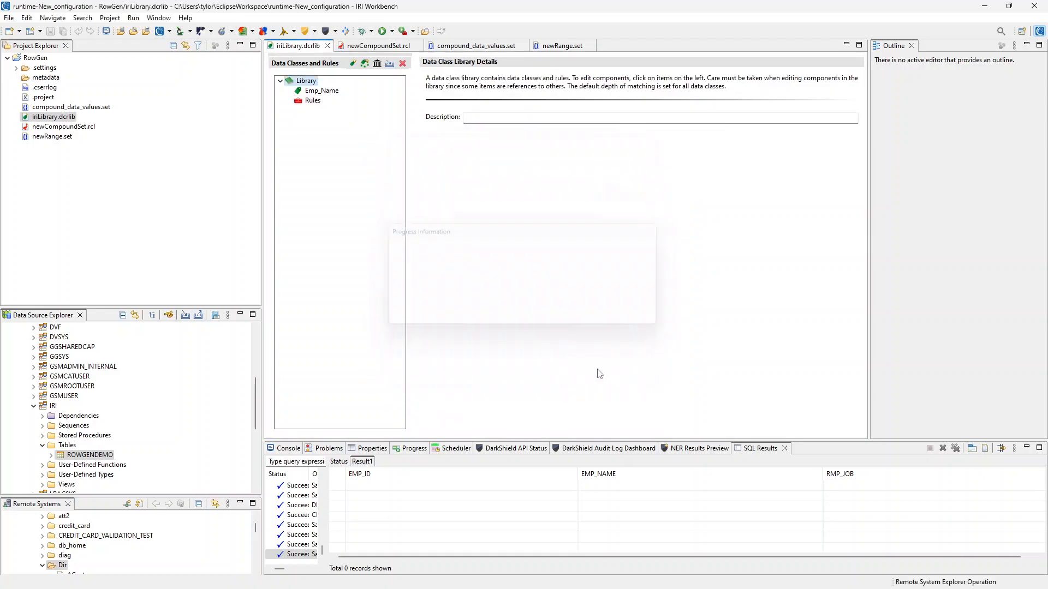
click(351, 63)
text(Emp_)
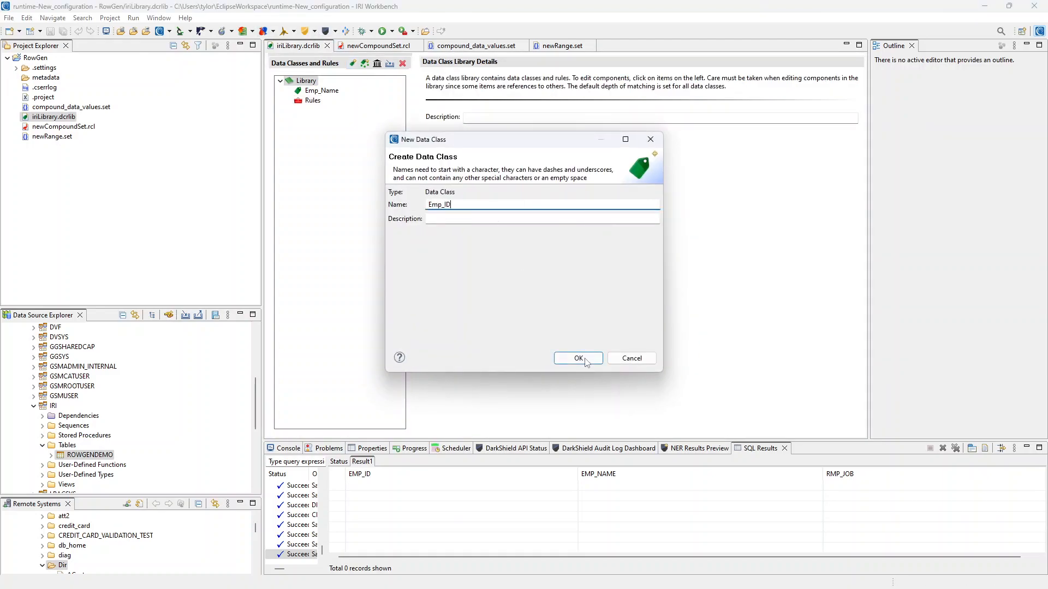
text(ID)
click(583, 359)
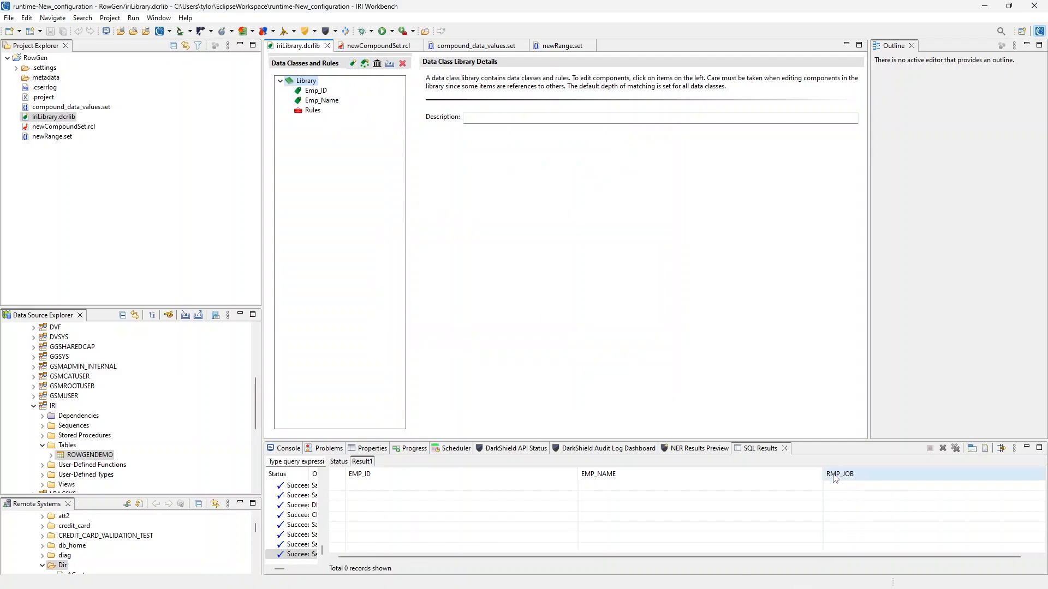
Step: Create another data class in the library named Rmp_Job
click(351, 64)
text(Rmp_Job)
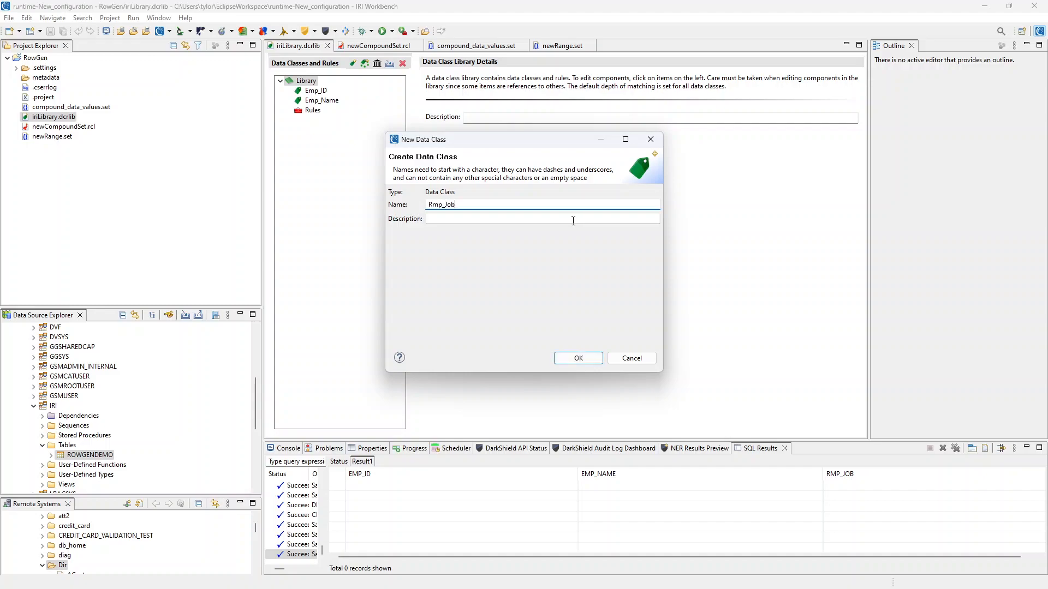
click(566, 361)
Step: Set the default rule of the Emp_ID data class to ID
click(322, 101)
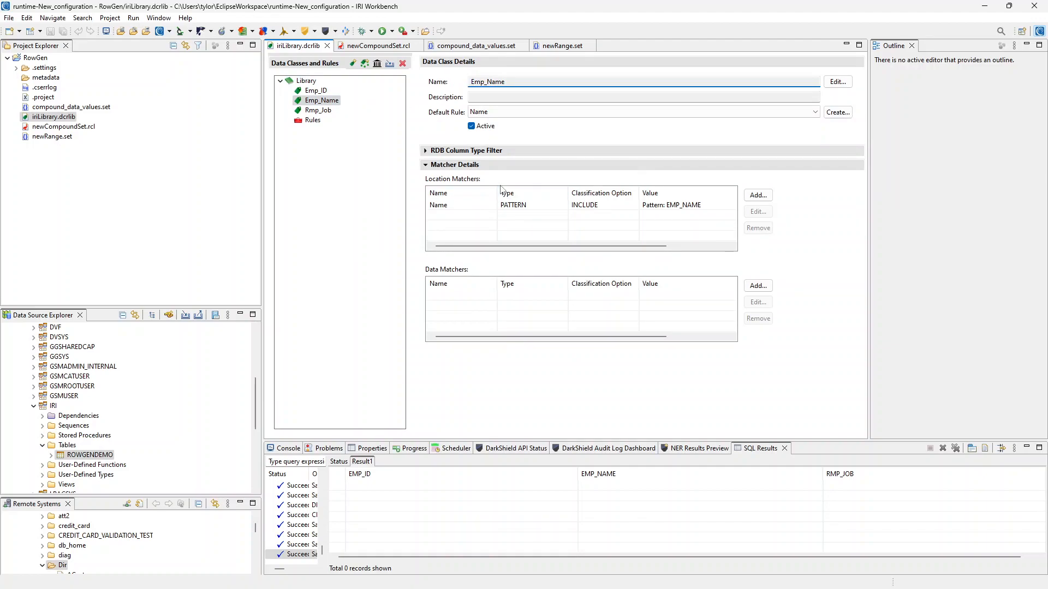
click(317, 90)
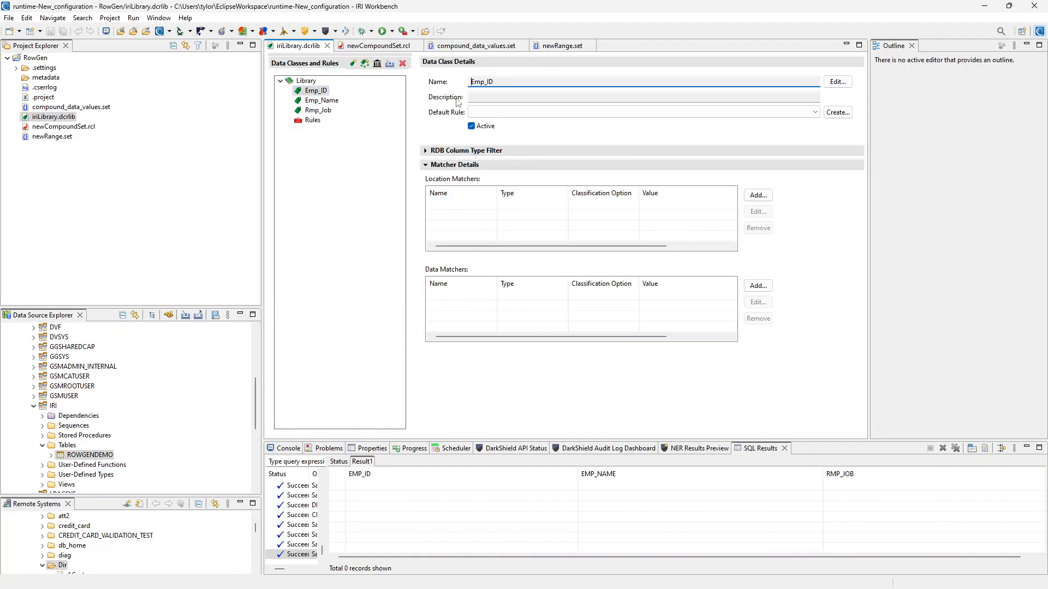
click(522, 115)
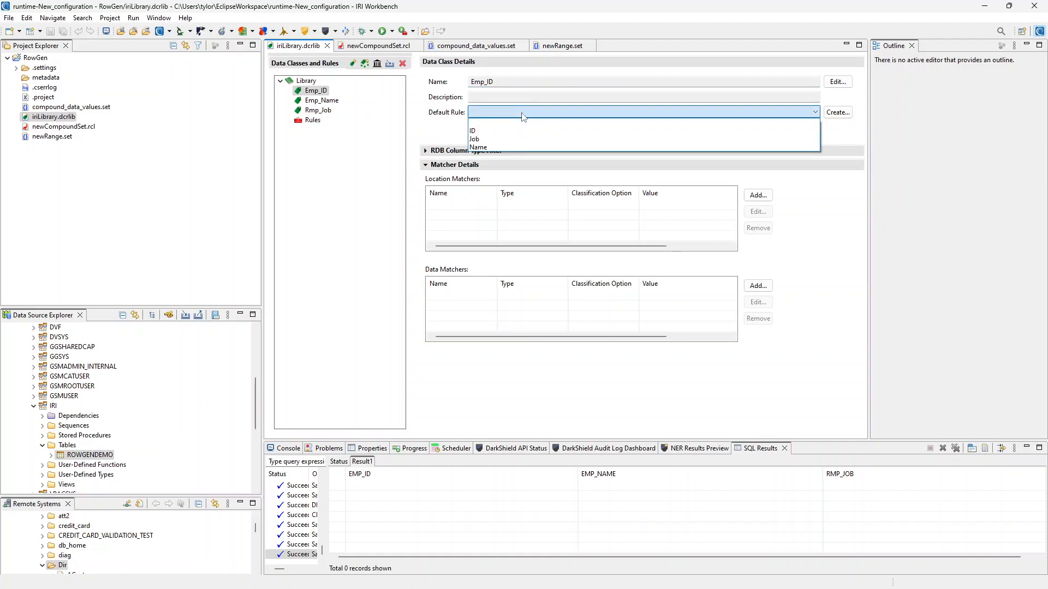
click(491, 130)
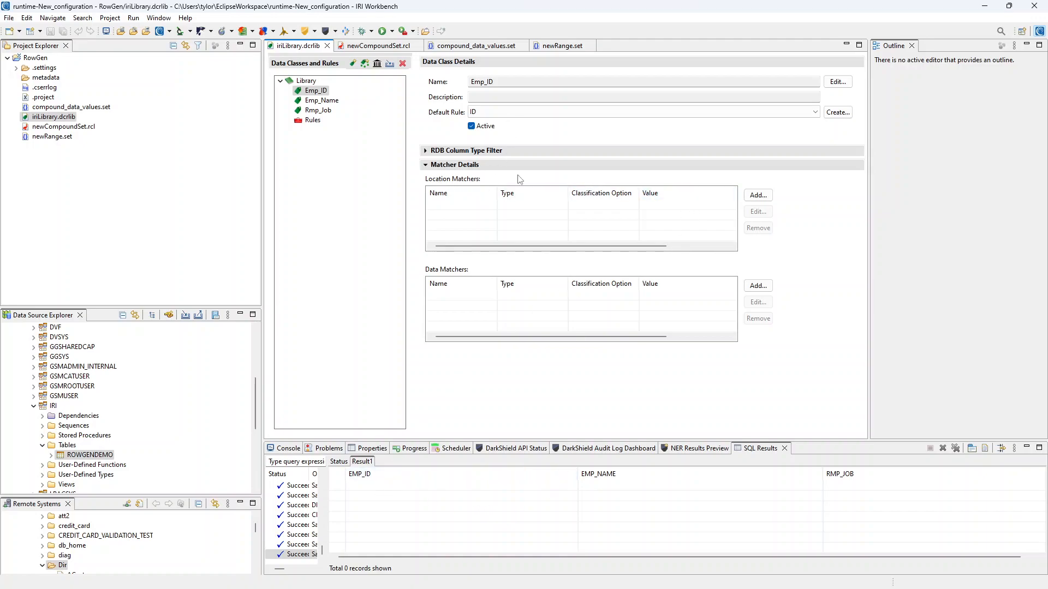
Step: Add a location matcher named ID to the Emp_ID data class, using the location pattern EMP_ID
click(322, 101)
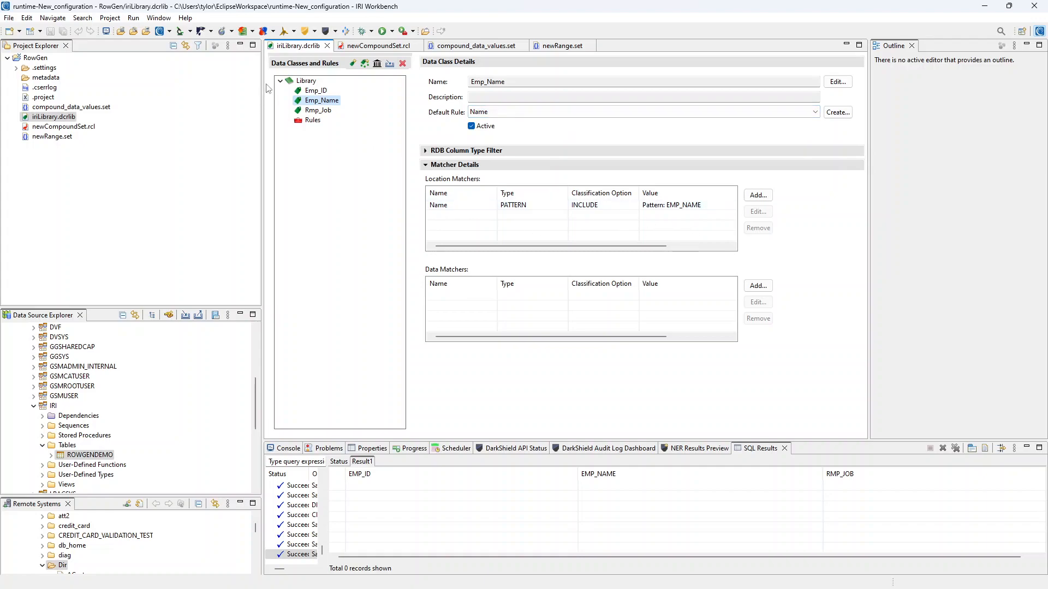
click(316, 91)
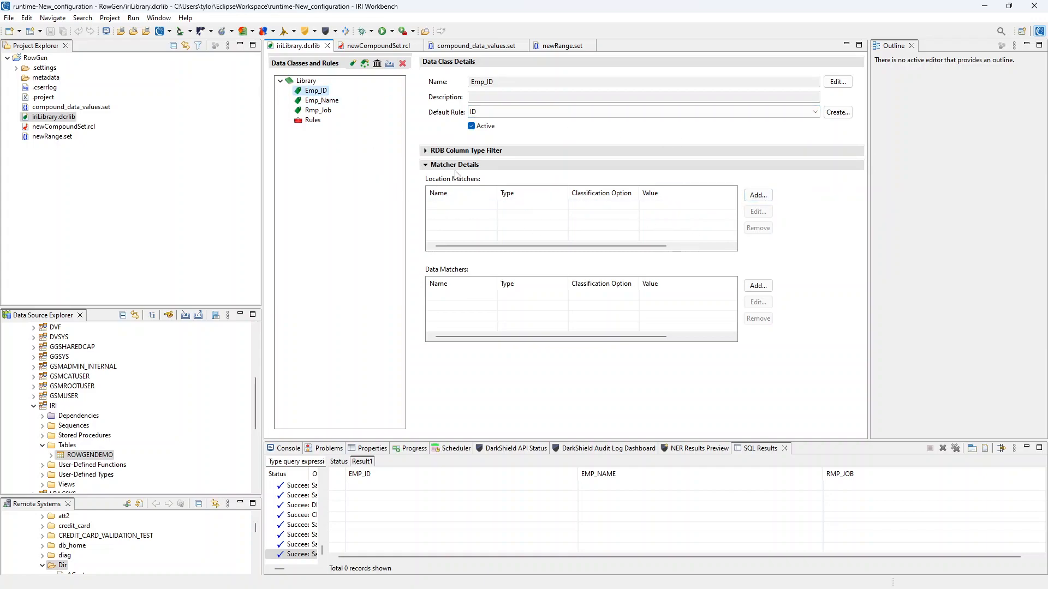
click(767, 198)
text(ID)
click(541, 304)
text(EMP)
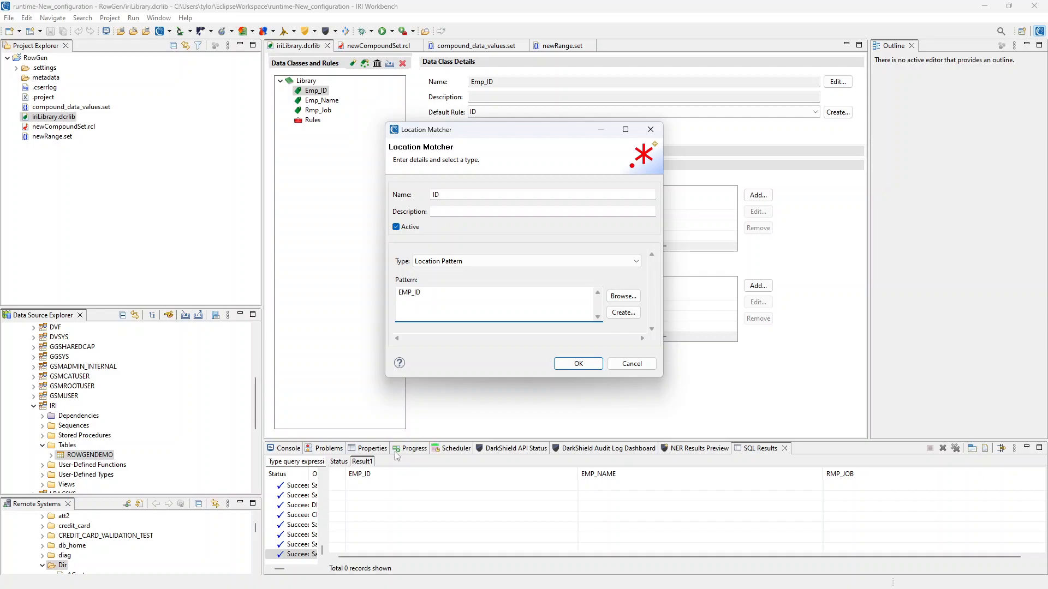
click(593, 368)
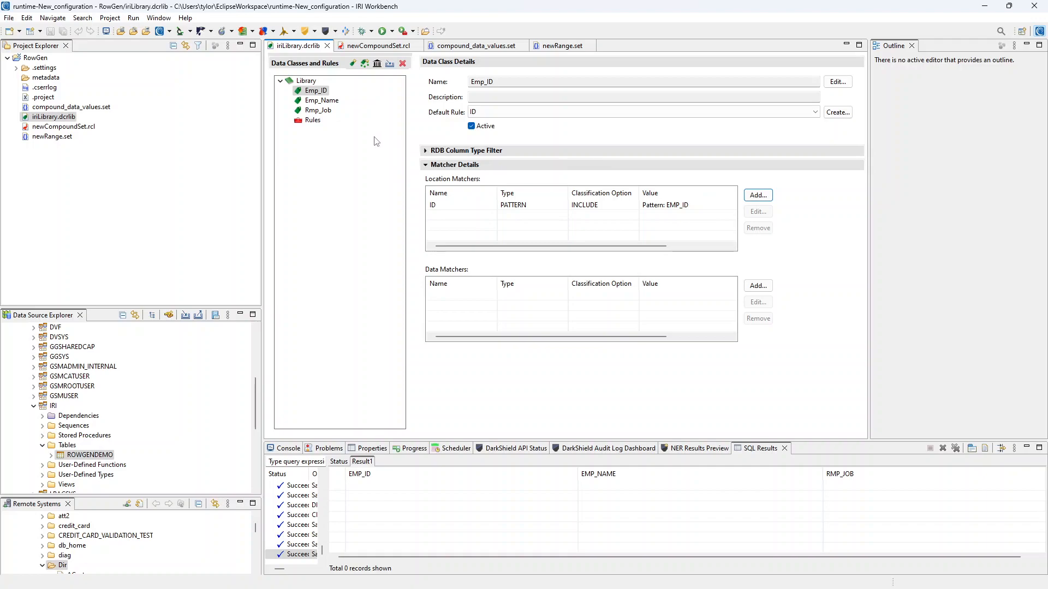
Step: Set the default rule of the Rmp_Job data class to Job
click(319, 111)
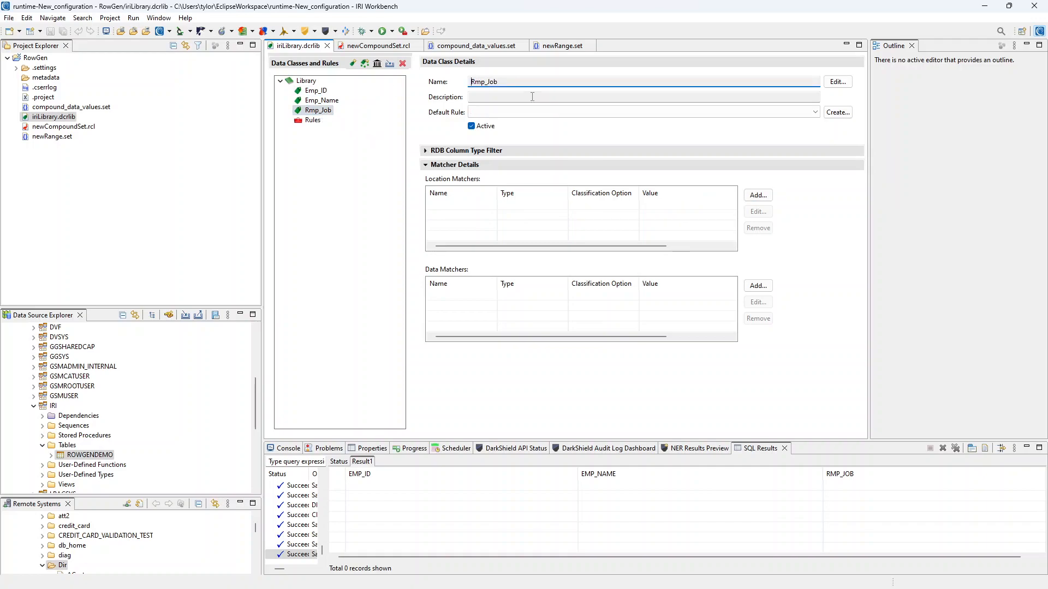
click(500, 112)
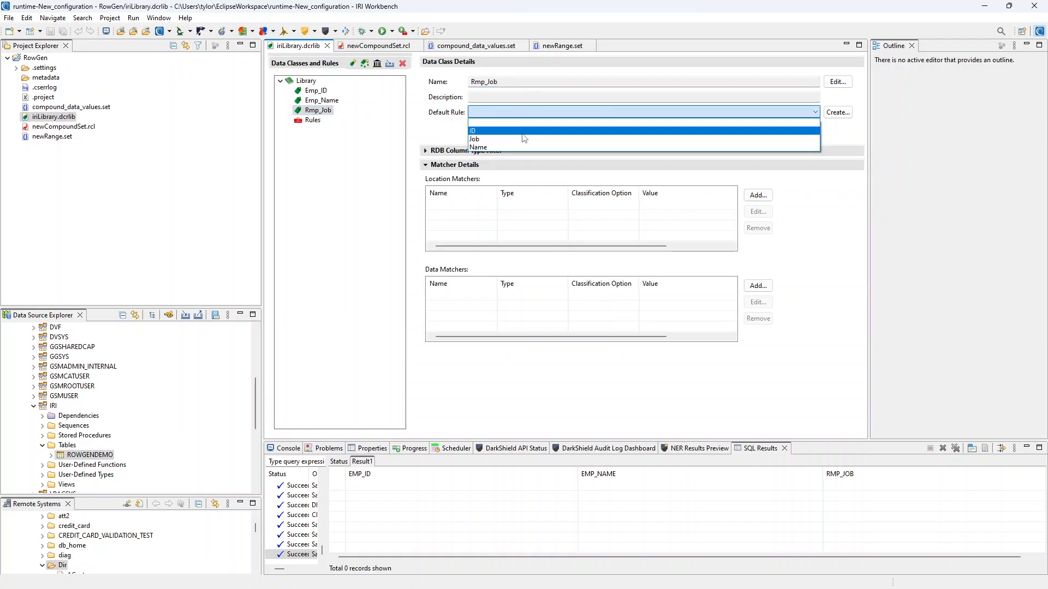
click(525, 139)
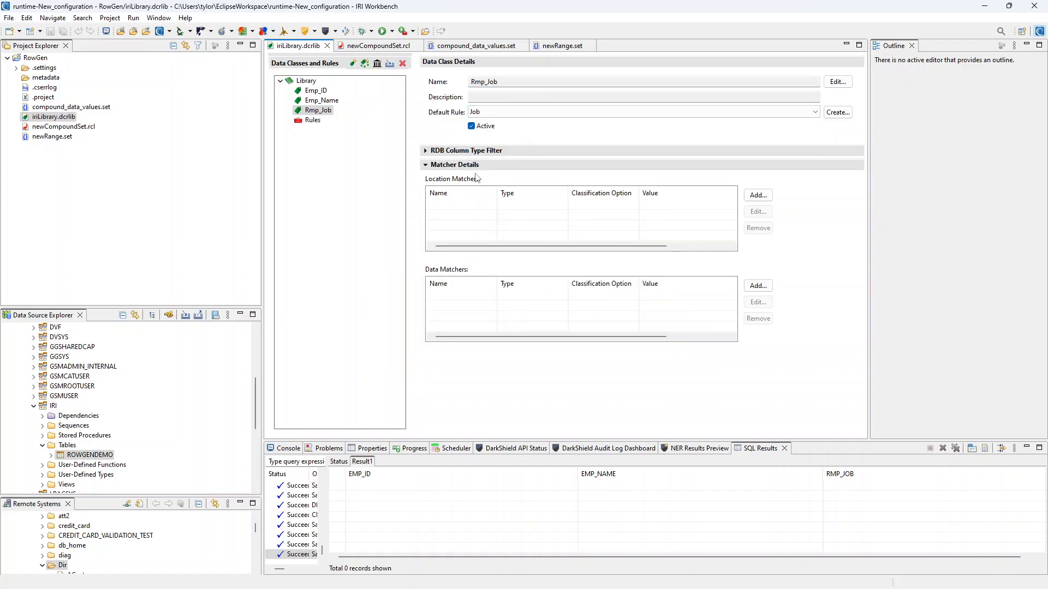
Step: Add a location matcher named Job to the Rmp_Job data class, using the location pattern RMP_JOB
click(758, 194)
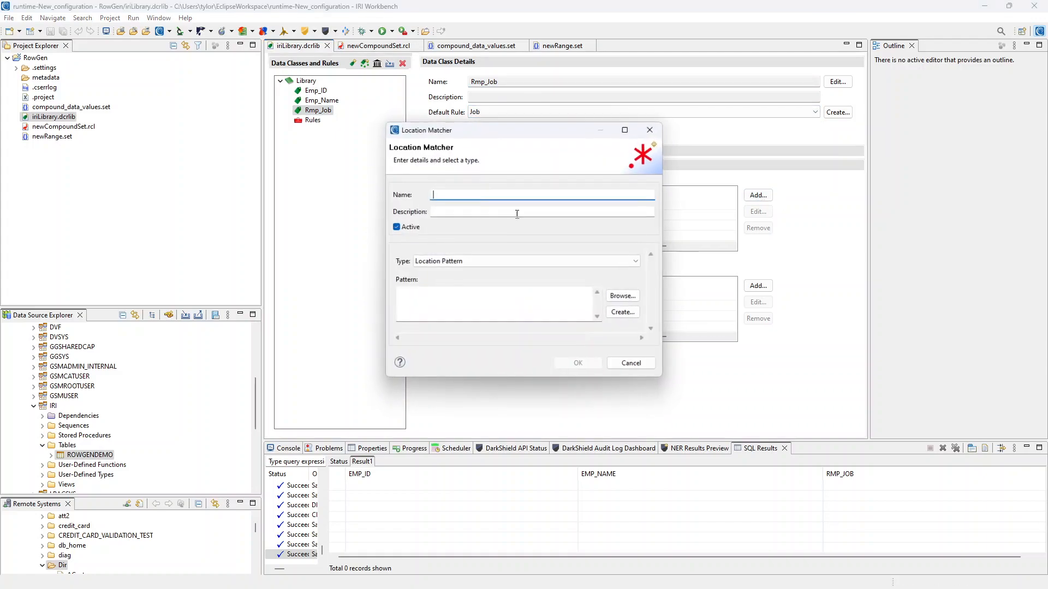
text(Job)
click(470, 301)
text(RMP_JOB)
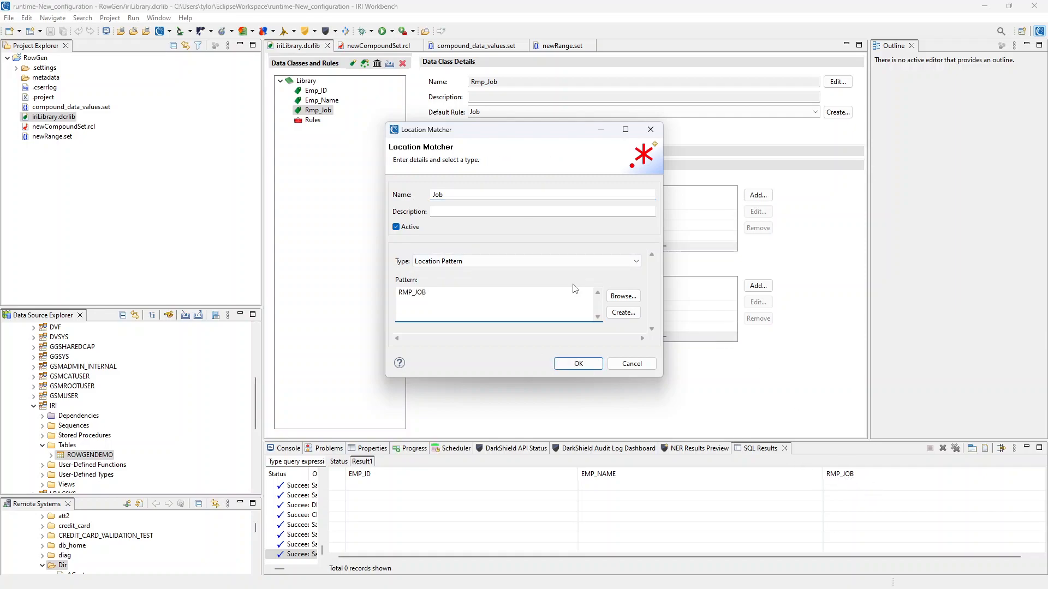
click(579, 364)
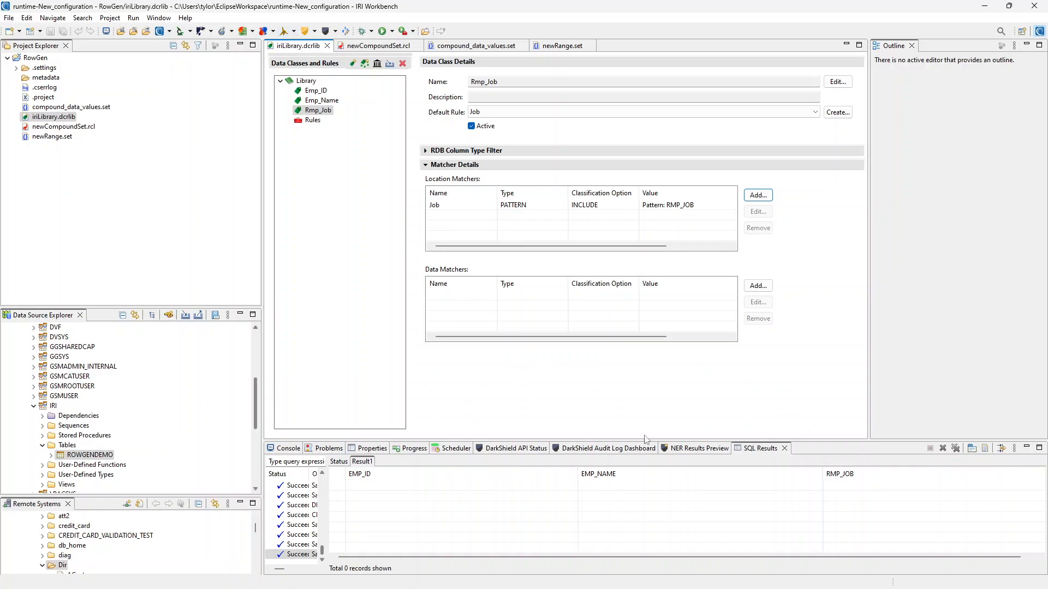
Step: Start a database test data job named new_batch in the RowGen folder, matching against the Emp_Name, Emp_ID and Rmp_Job data classes
click(295, 35)
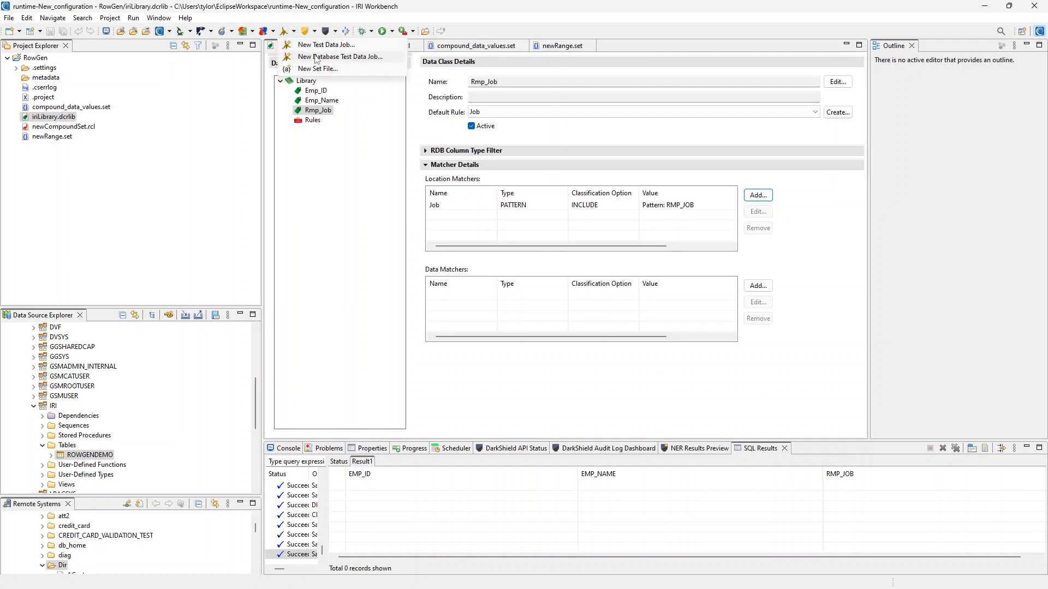
click(358, 58)
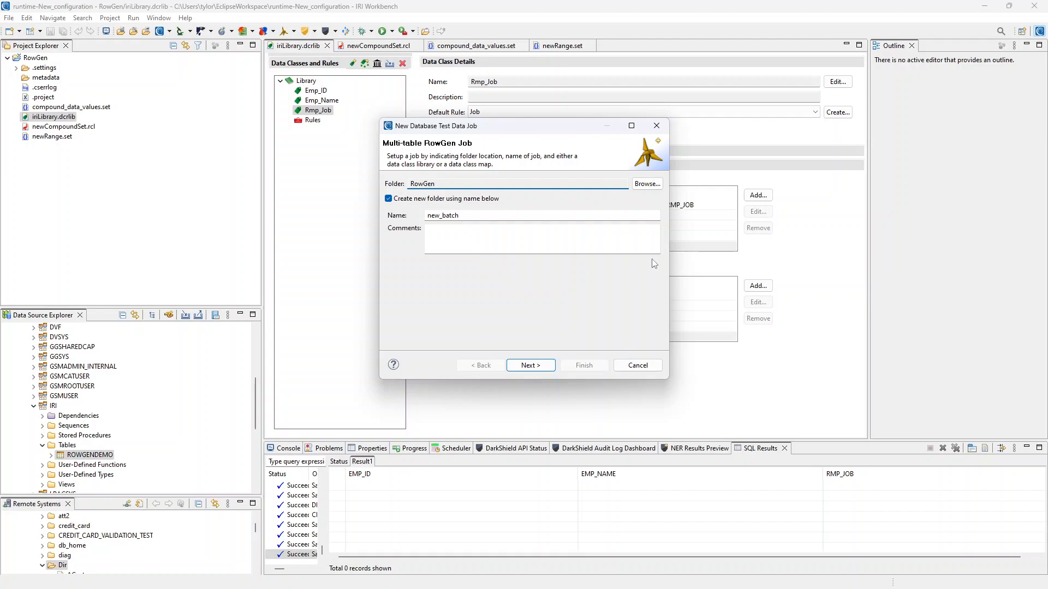
click(535, 370)
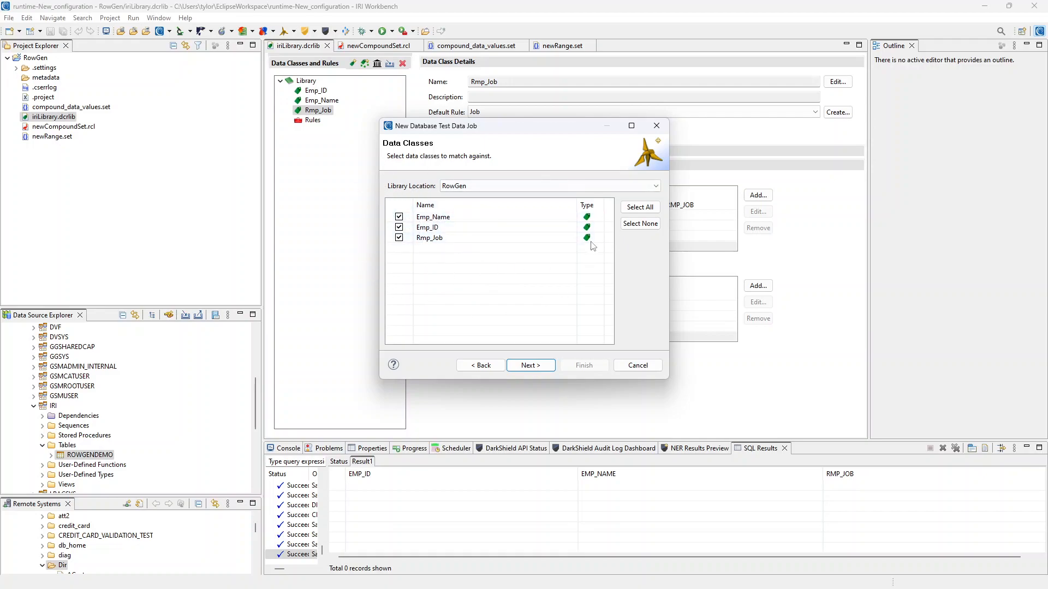
click(537, 371)
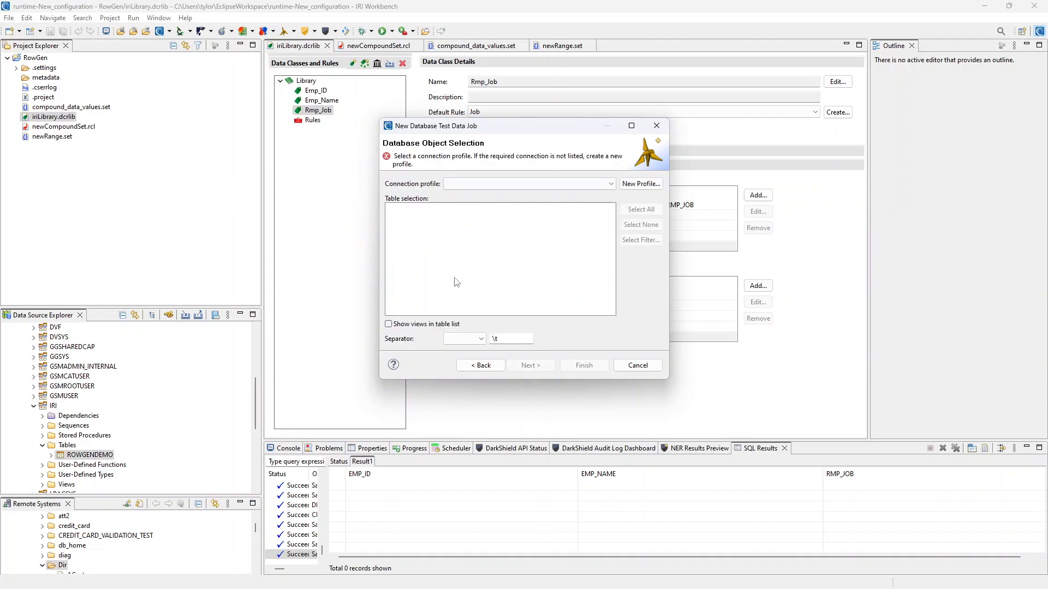
Step: Select the Oracle_Main connection profile and the IRI.ROWGENDEMO table for the new database test data job
click(542, 184)
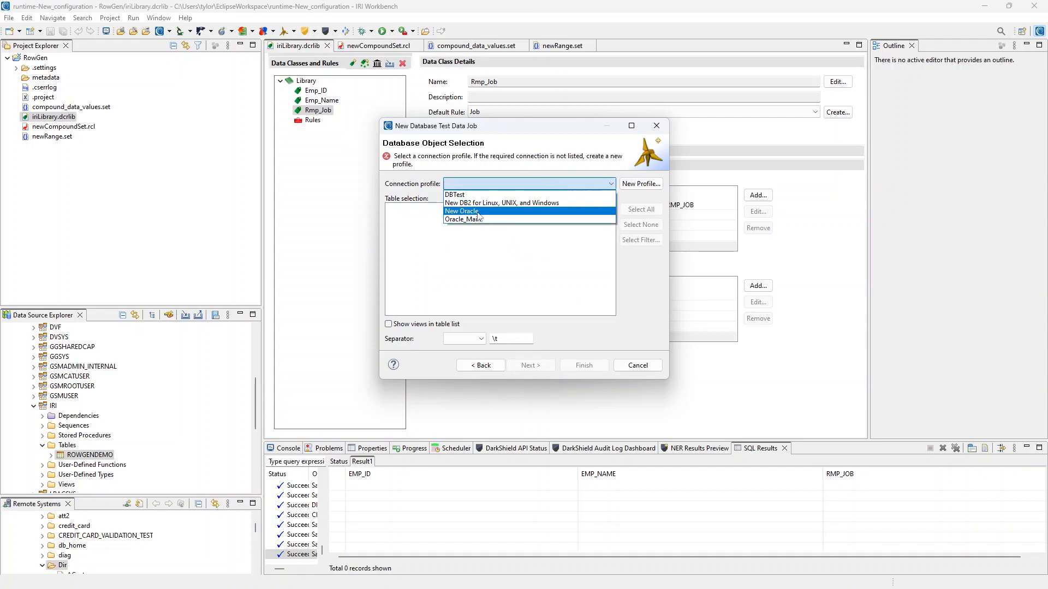
click(468, 220)
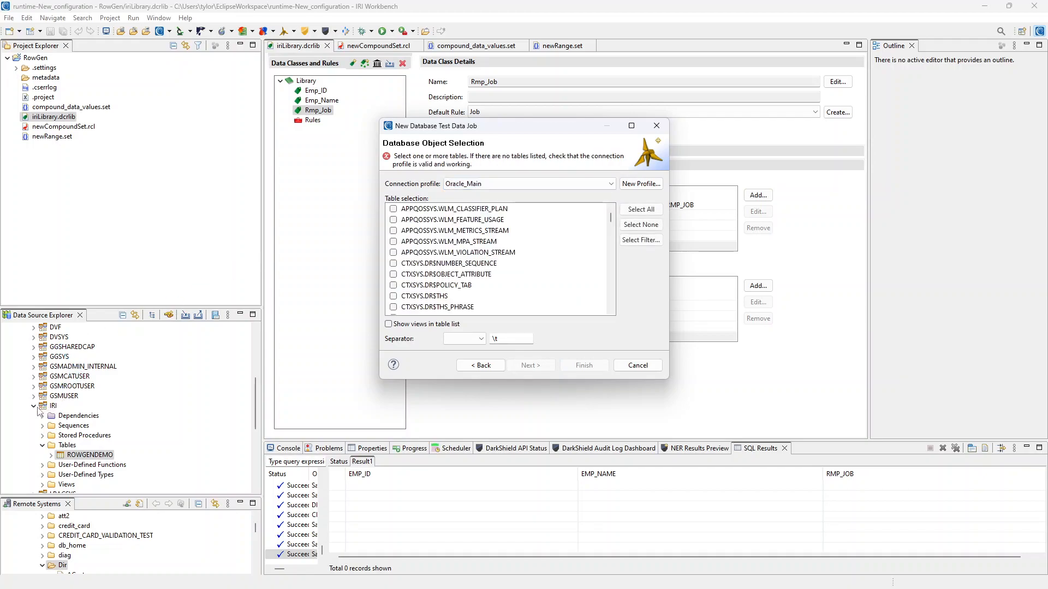
scroll(441, 279, down, 8)
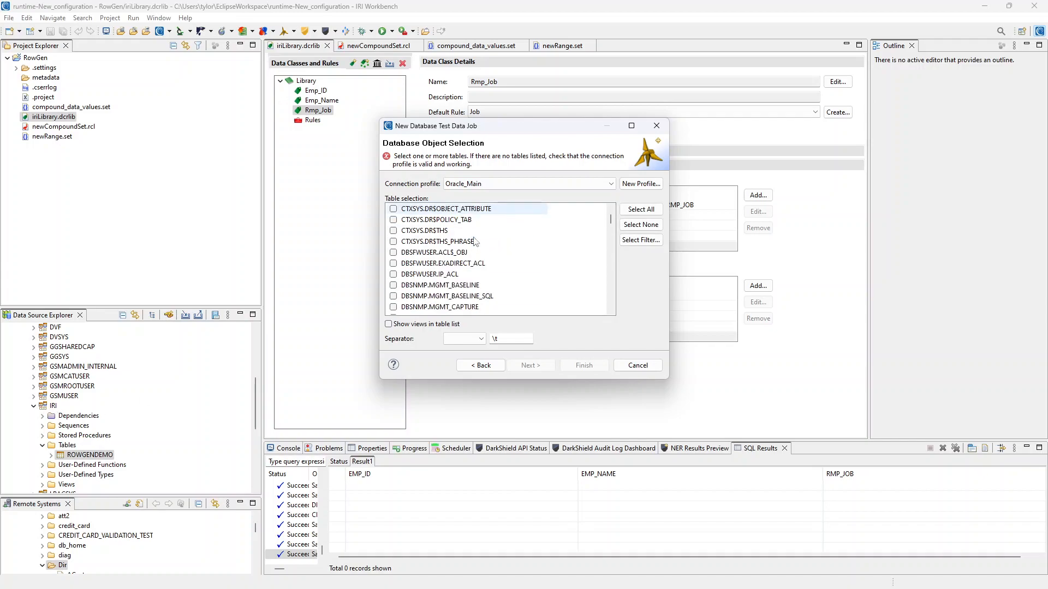
scroll(474, 246, down, 4)
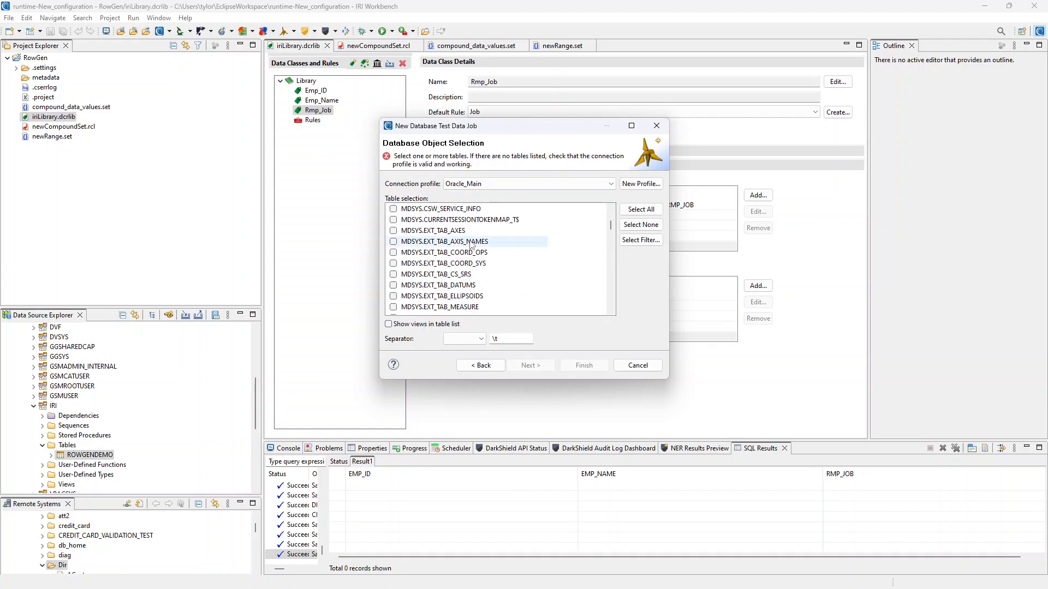
scroll(468, 245, up, 4)
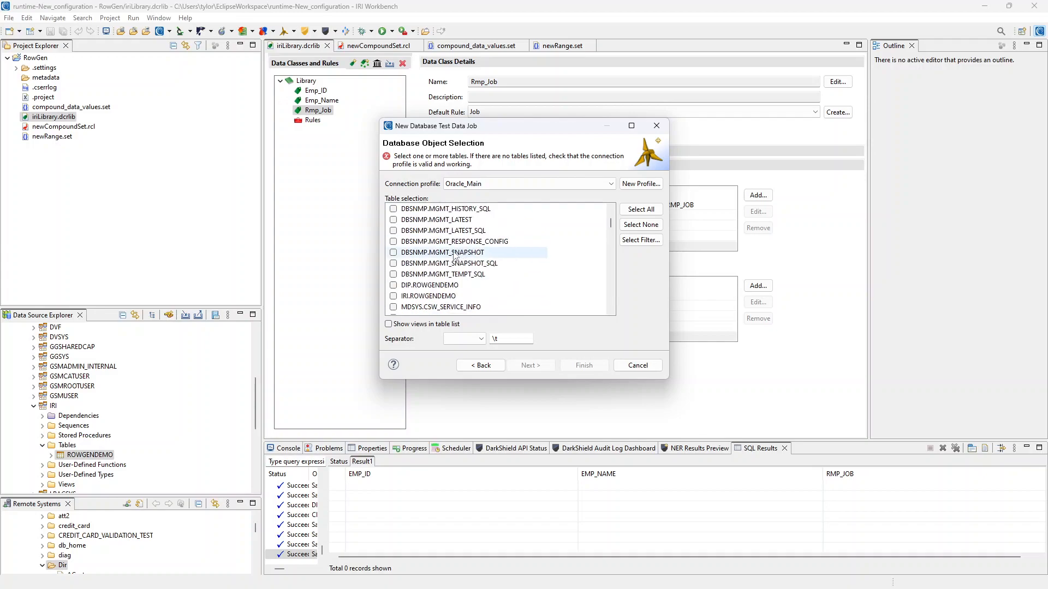
click(393, 264)
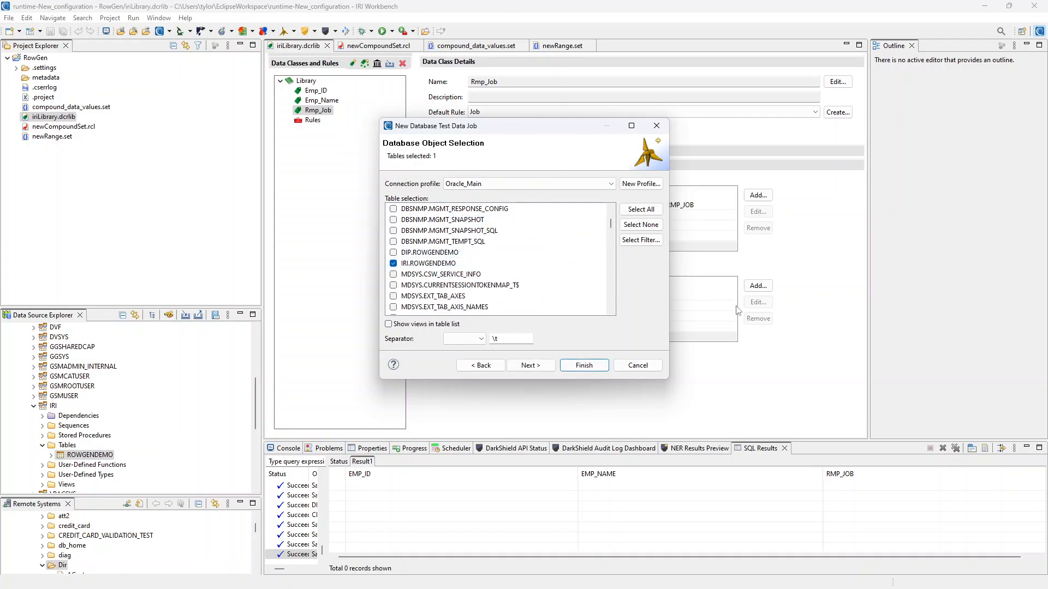
click(551, 370)
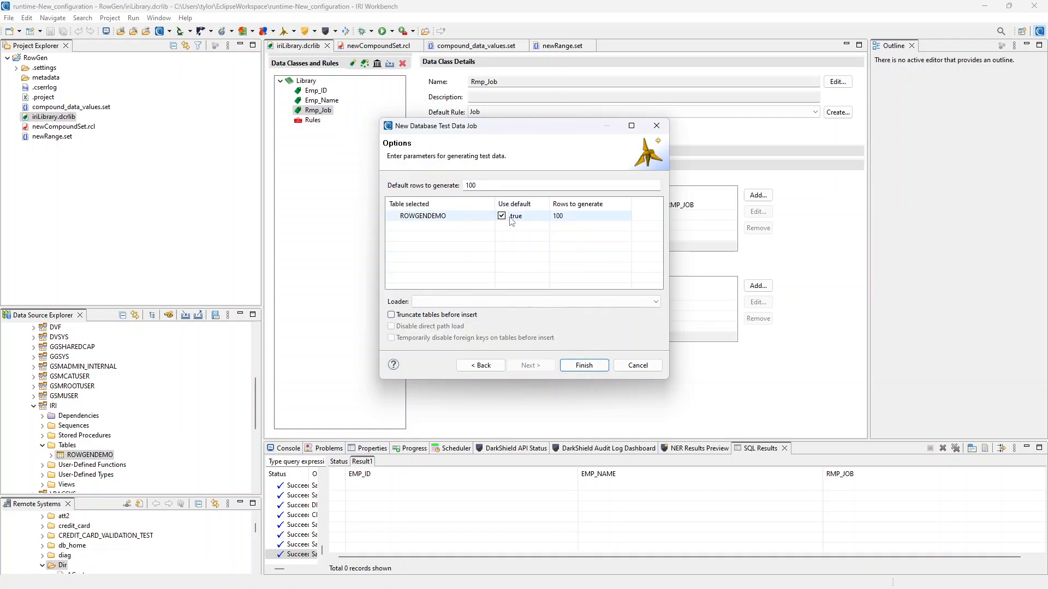
Step: Set the default rows to generate to 20, choose the ODBC loader, and finish creating the test data job
drag(487, 186, 436, 191)
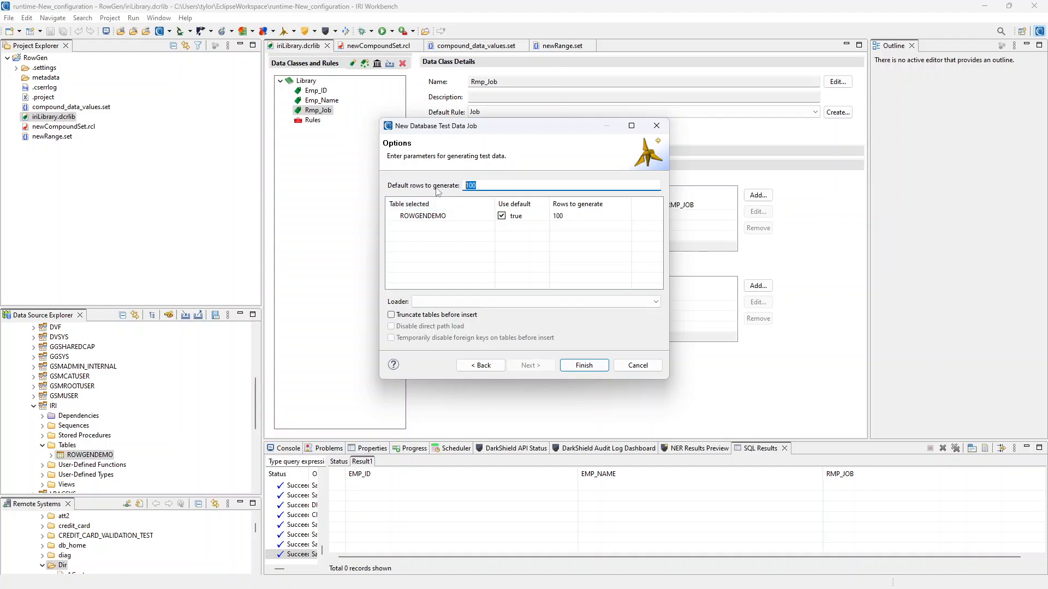
text(20)
click(463, 302)
click(465, 326)
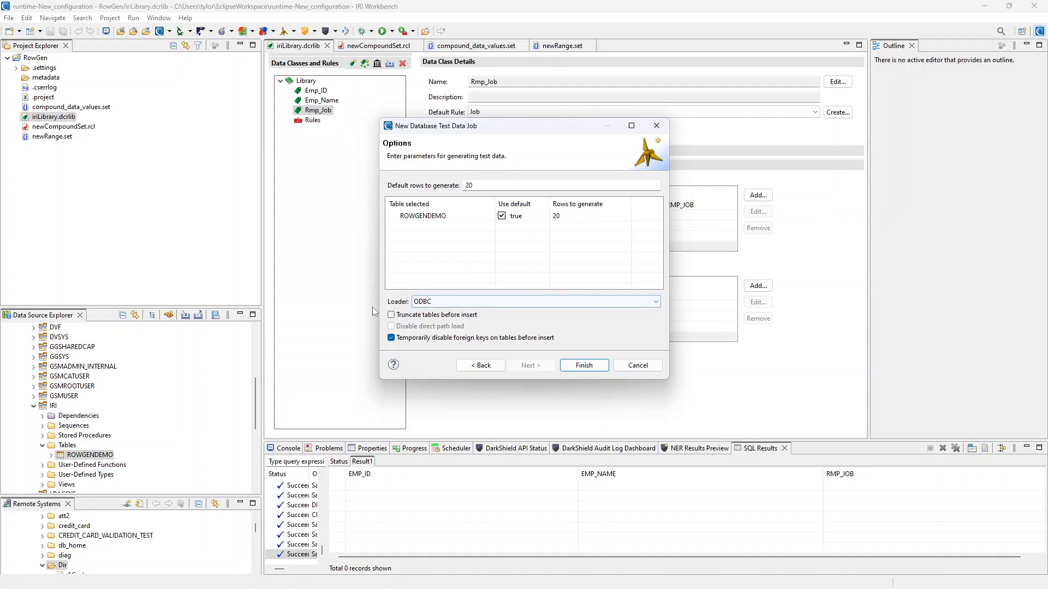
click(591, 366)
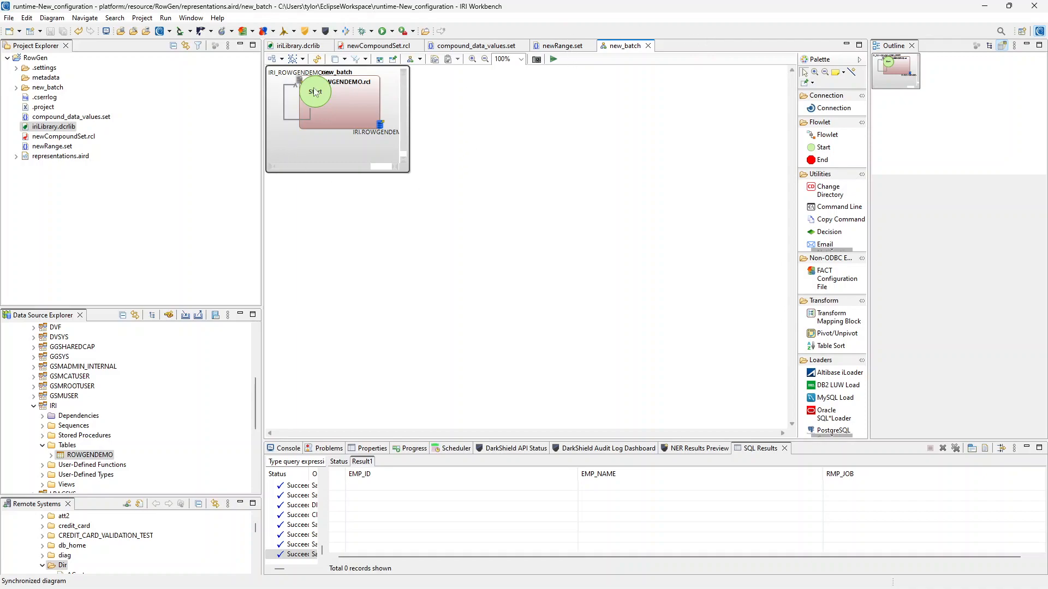
Step: Open IRI_ROWGENDEMO.rcl and new_batch.bat from the new_batch folder and review both generated scripts
click(16, 88)
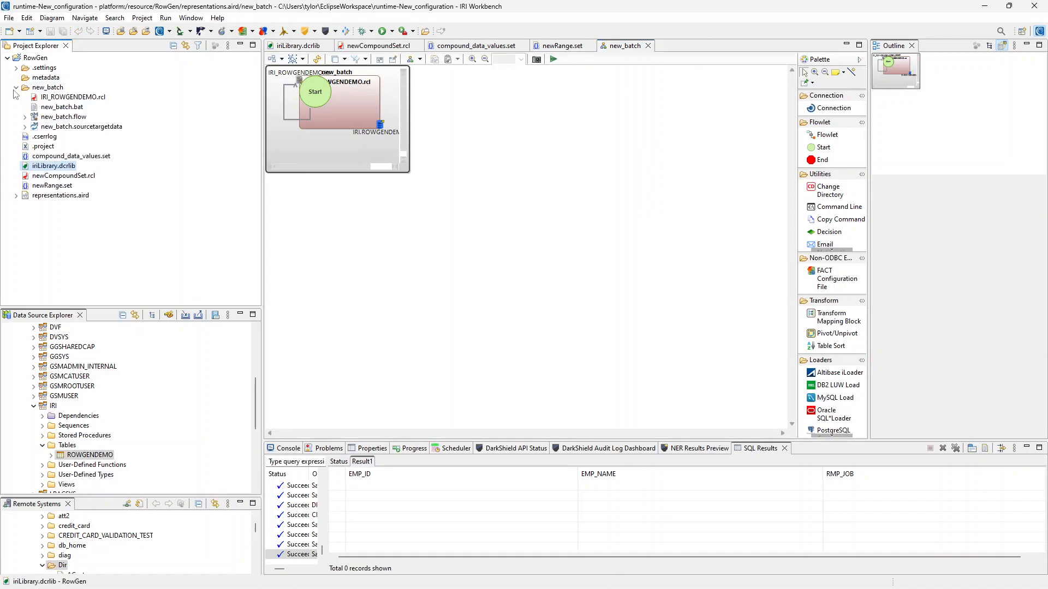
double_click(67, 98)
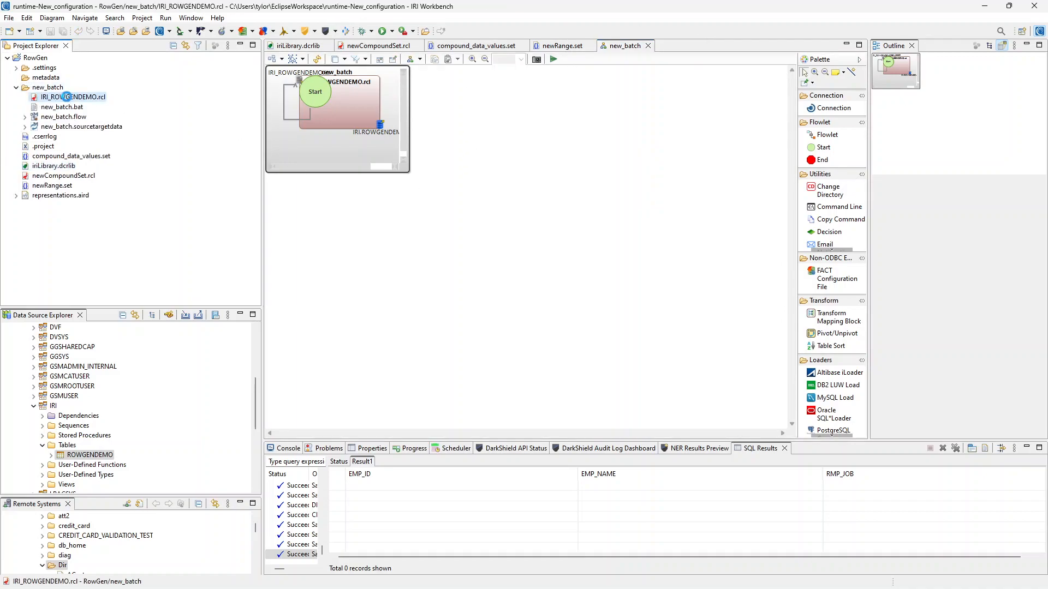
double_click(68, 108)
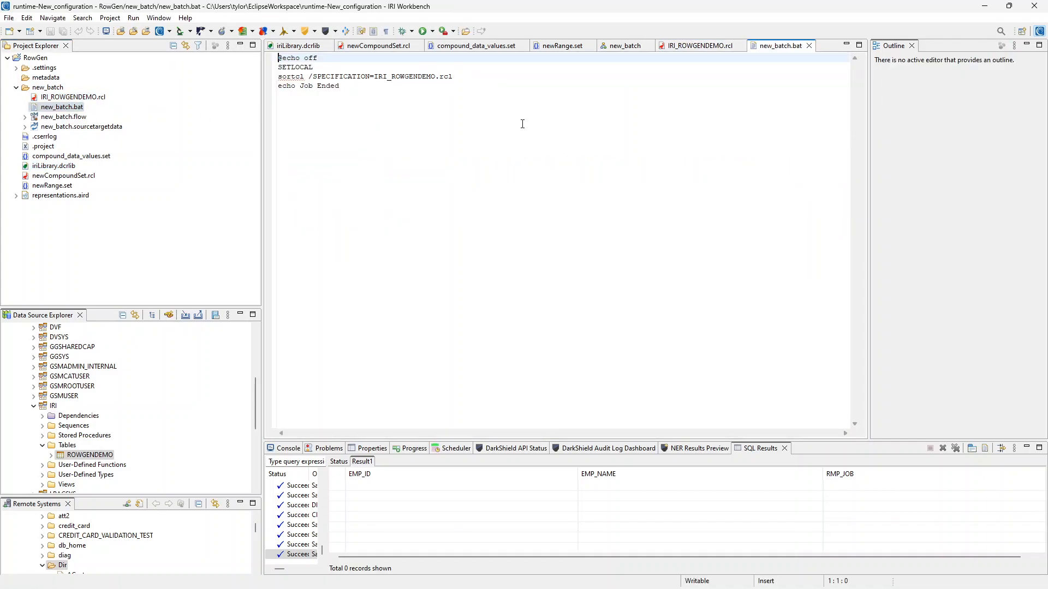
click(701, 46)
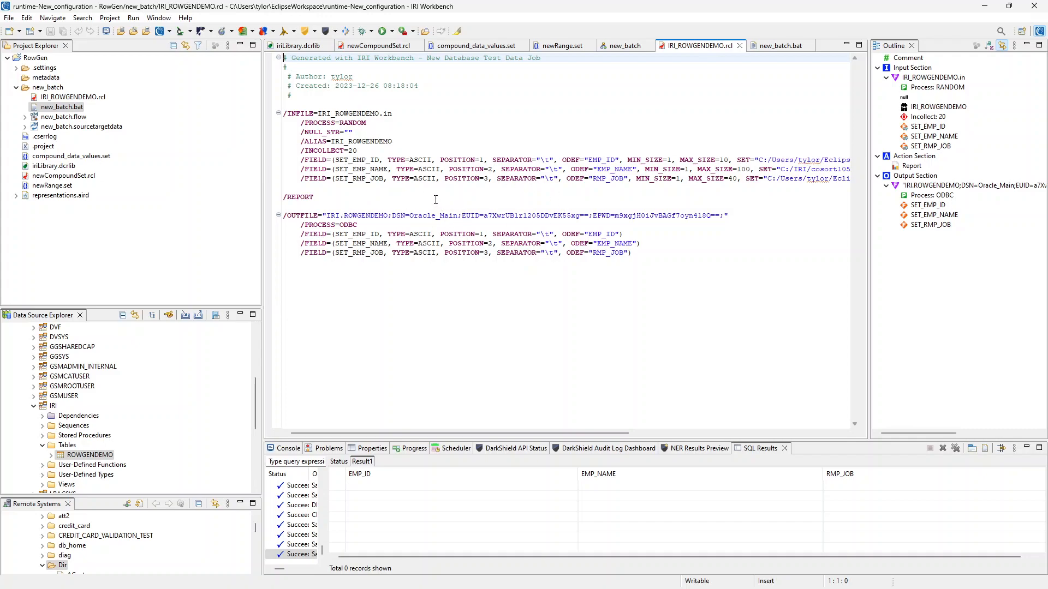
click(774, 48)
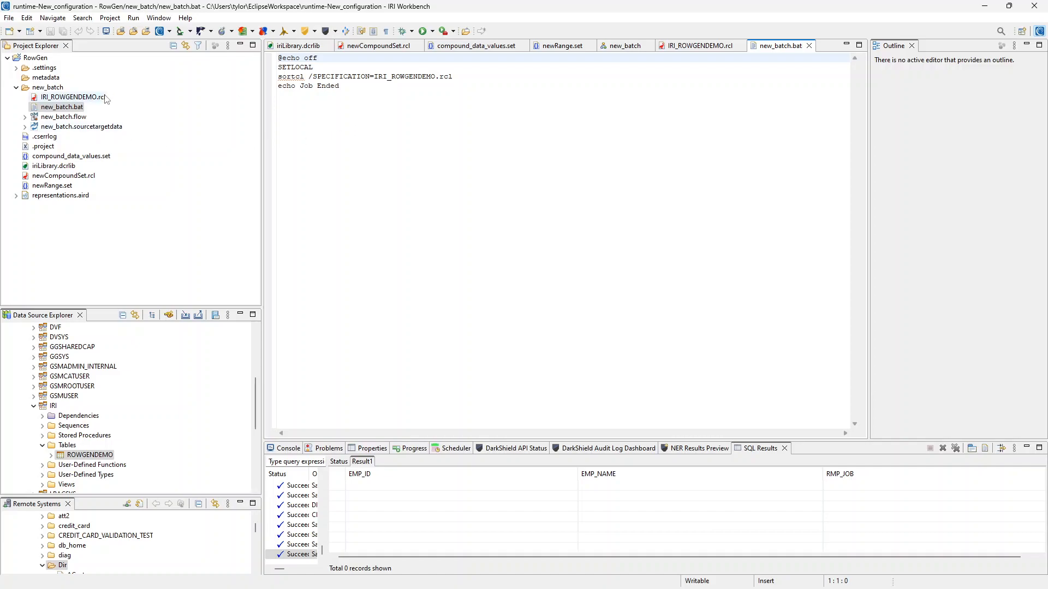
Step: Run new_batch.bat as a batch program and check the end of its console output
right_click(74, 109)
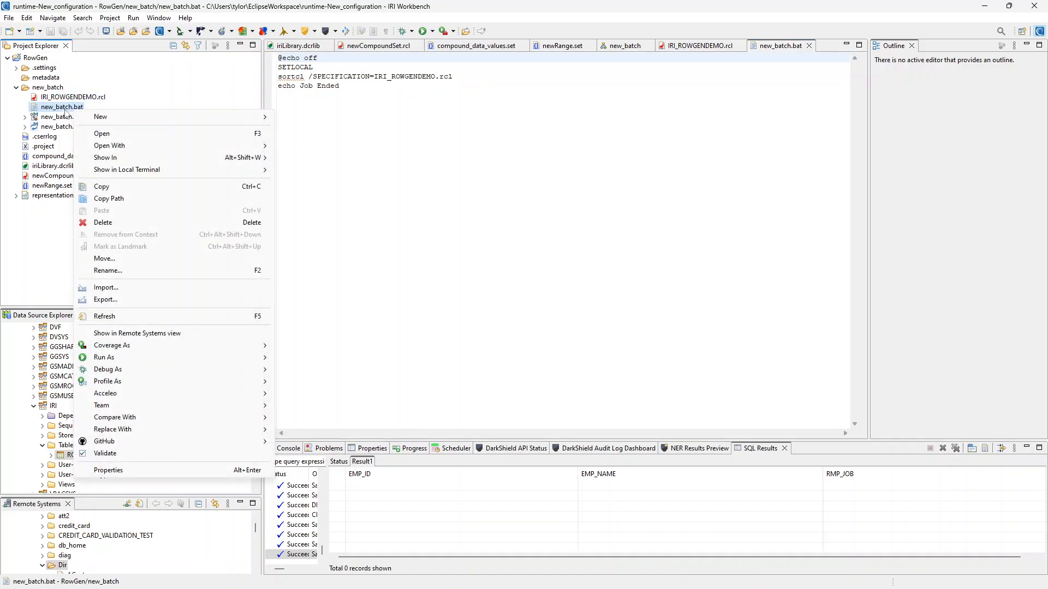
mouse_move(187, 358)
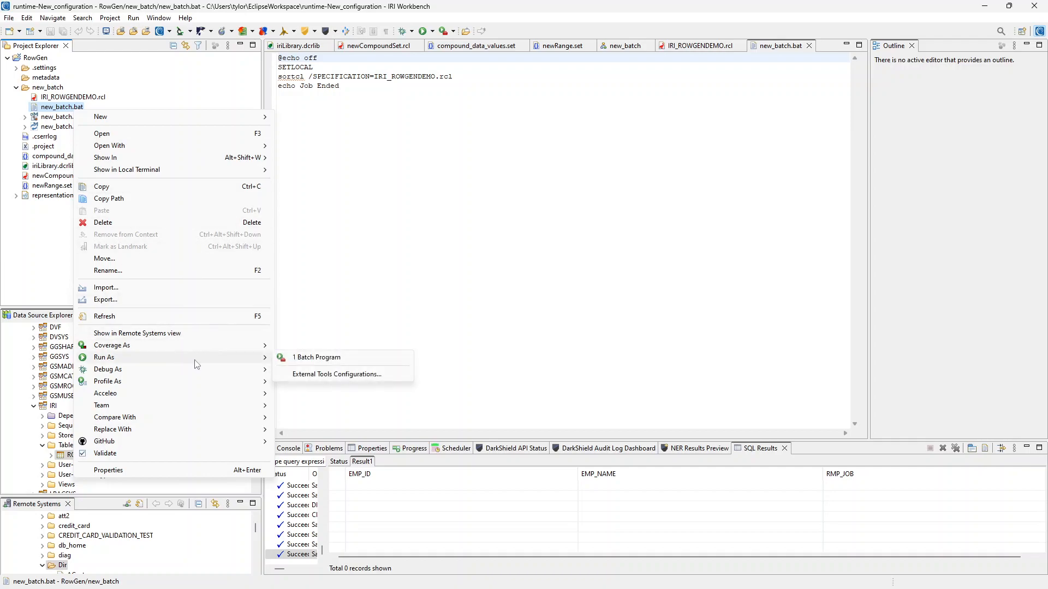
click(339, 361)
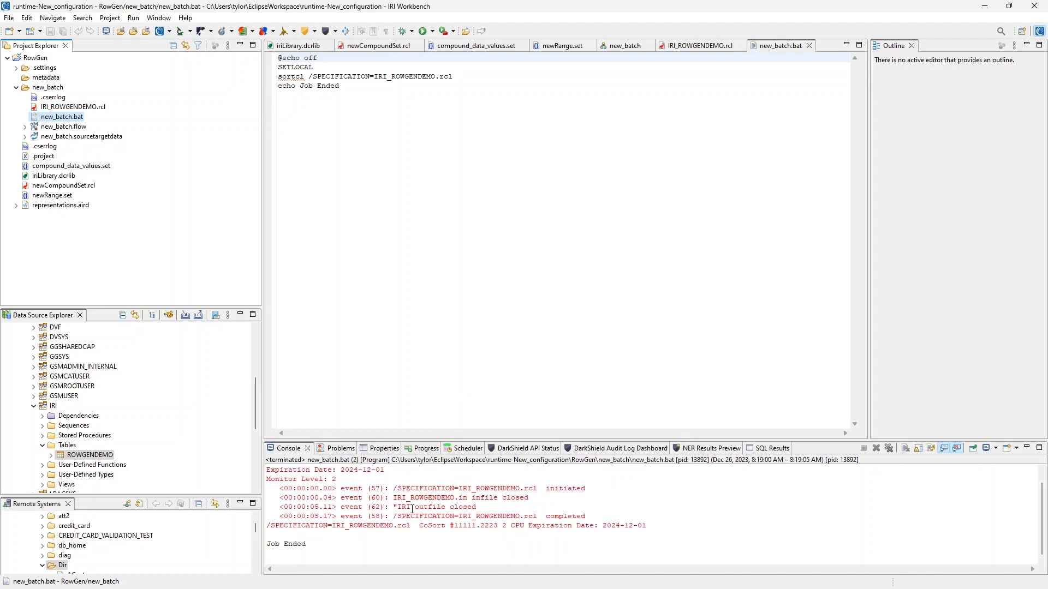
drag(268, 545, 305, 545)
click(321, 546)
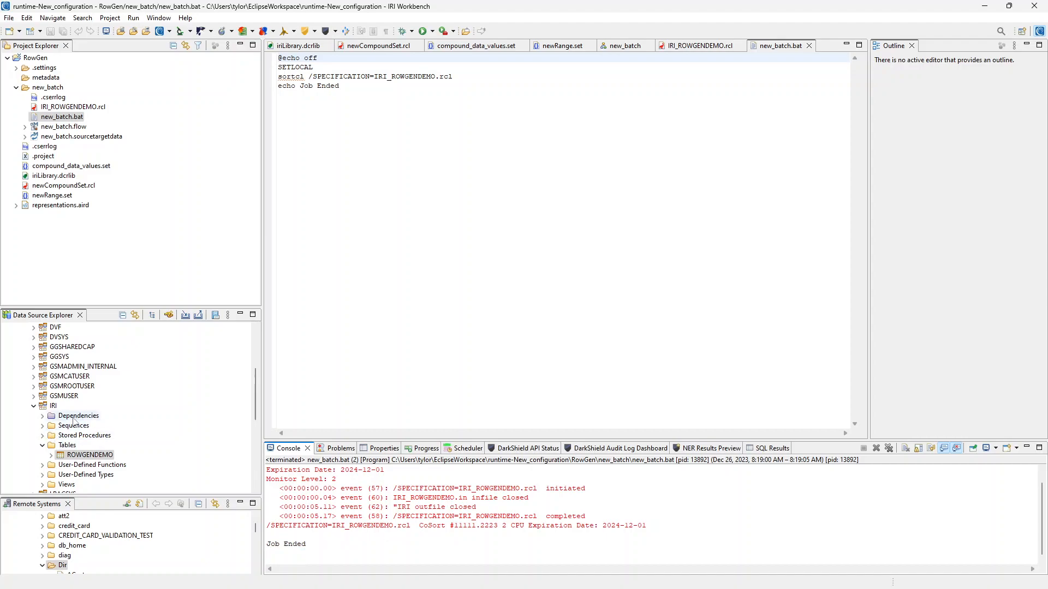
Step: Sample the contents of the IRI schema's ROWGENDEMO table and enlarge the results area to inspect the generated rows
scroll(104, 422, up, 5)
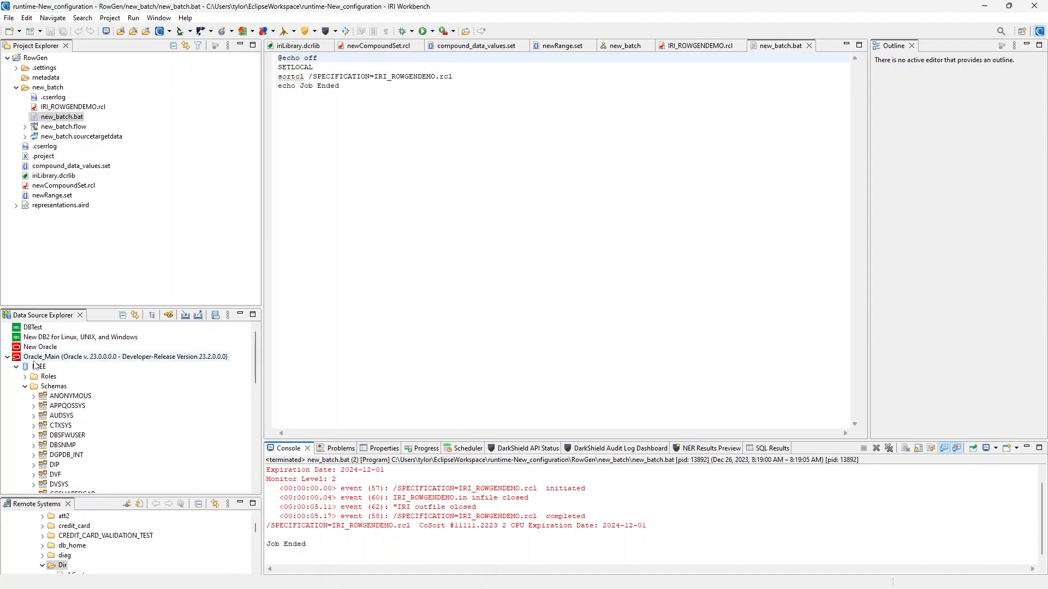
scroll(77, 410, down, 6)
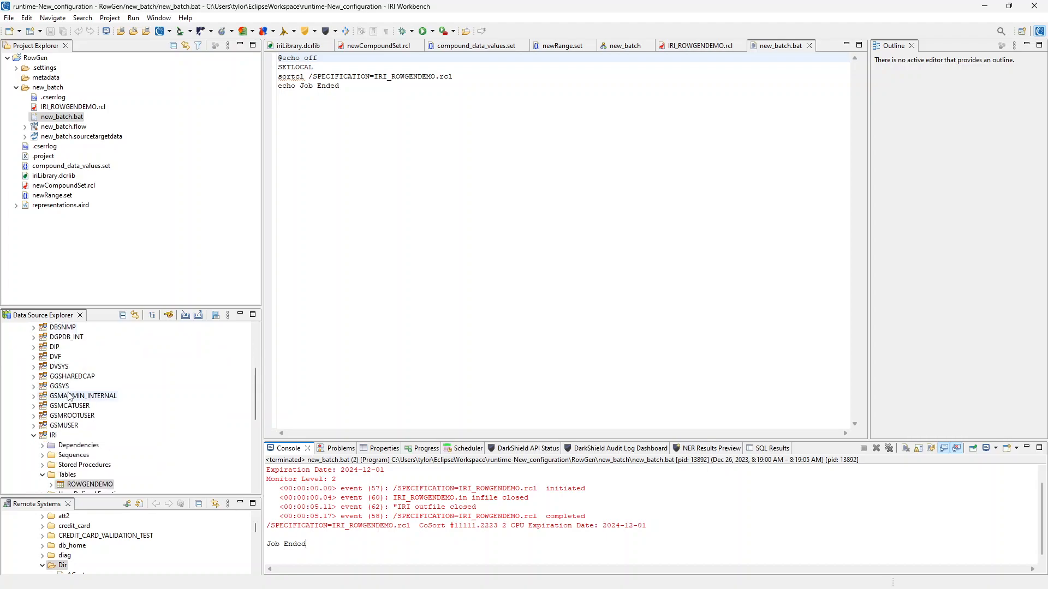
right_click(94, 429)
mouse_move(156, 435)
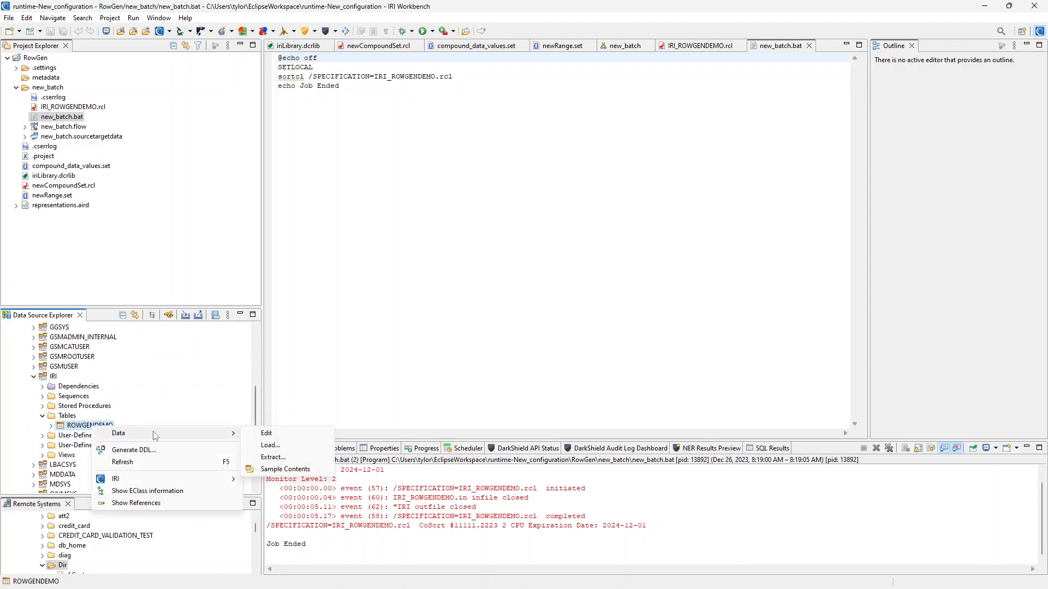
click(285, 469)
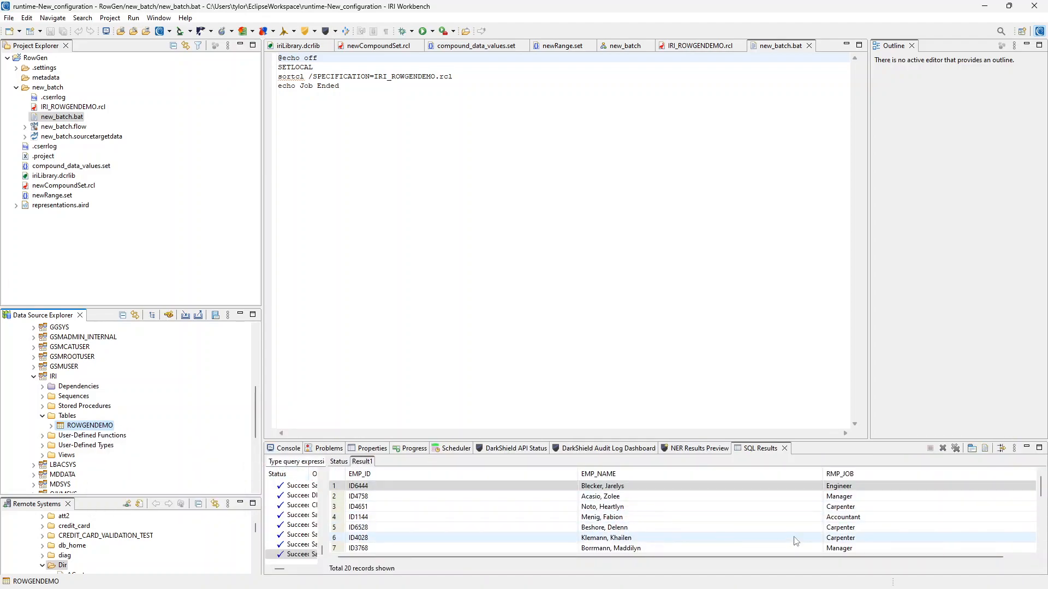
drag(844, 441, 843, 284)
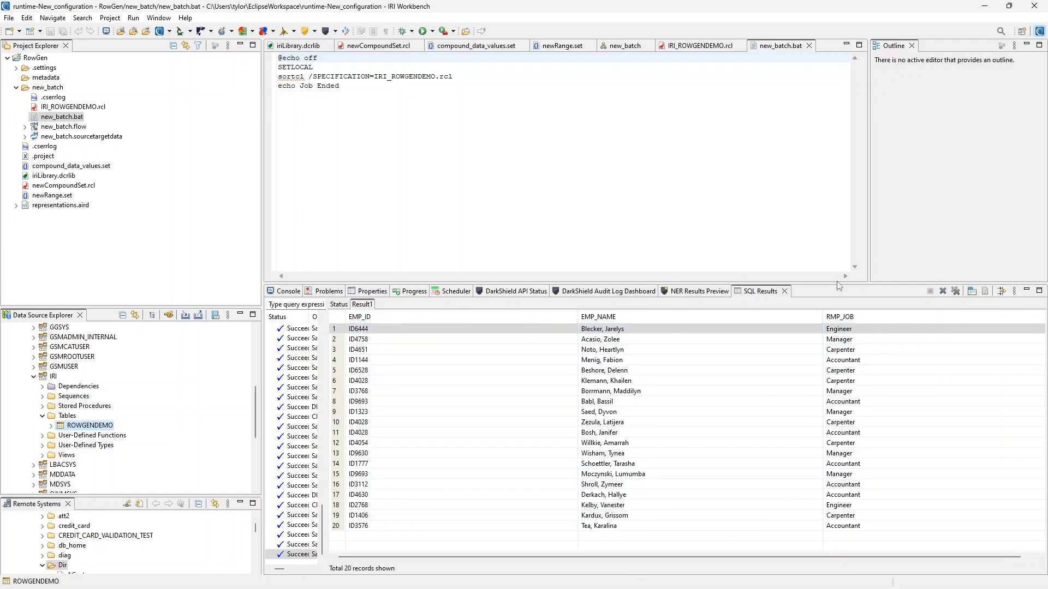
drag(837, 283, 837, 298)
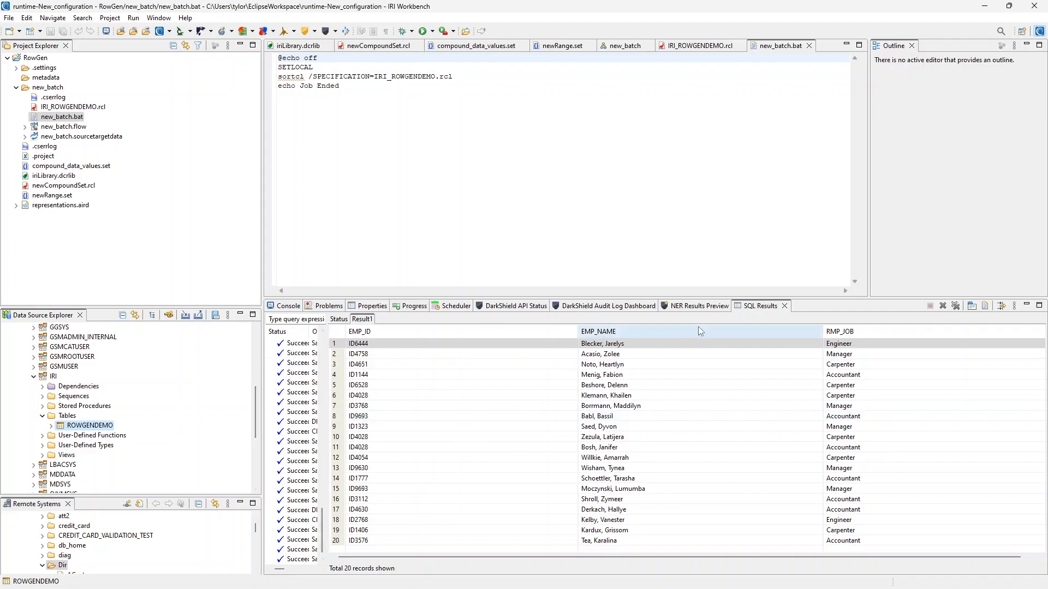
Step: Disconnect the Oracle_Main data source and connect it again
scroll(126, 458, up, 5)
scroll(120, 451, up, 1)
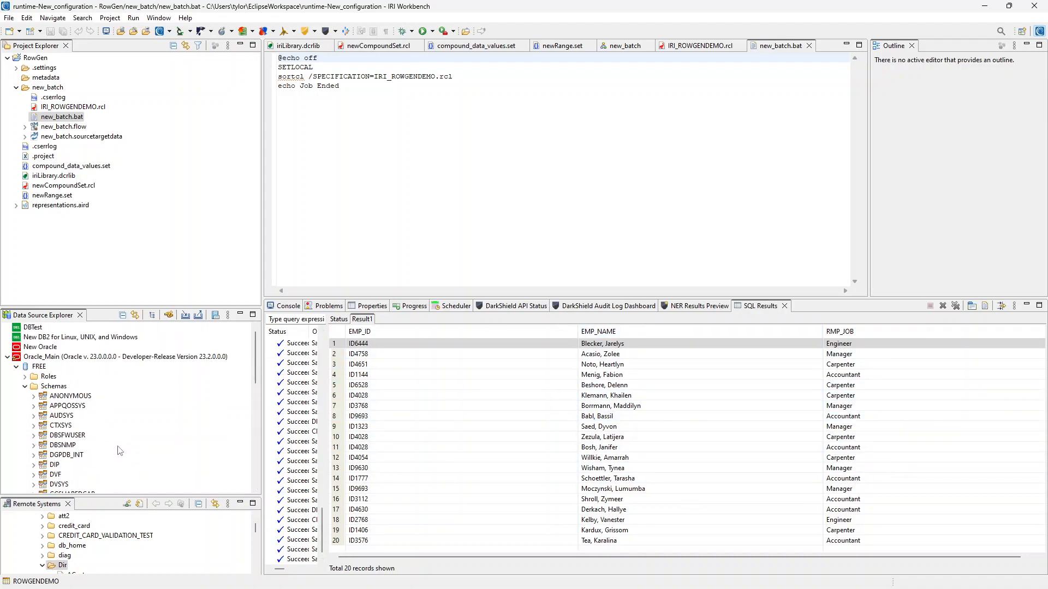
click(28, 358)
right_click(55, 360)
click(113, 379)
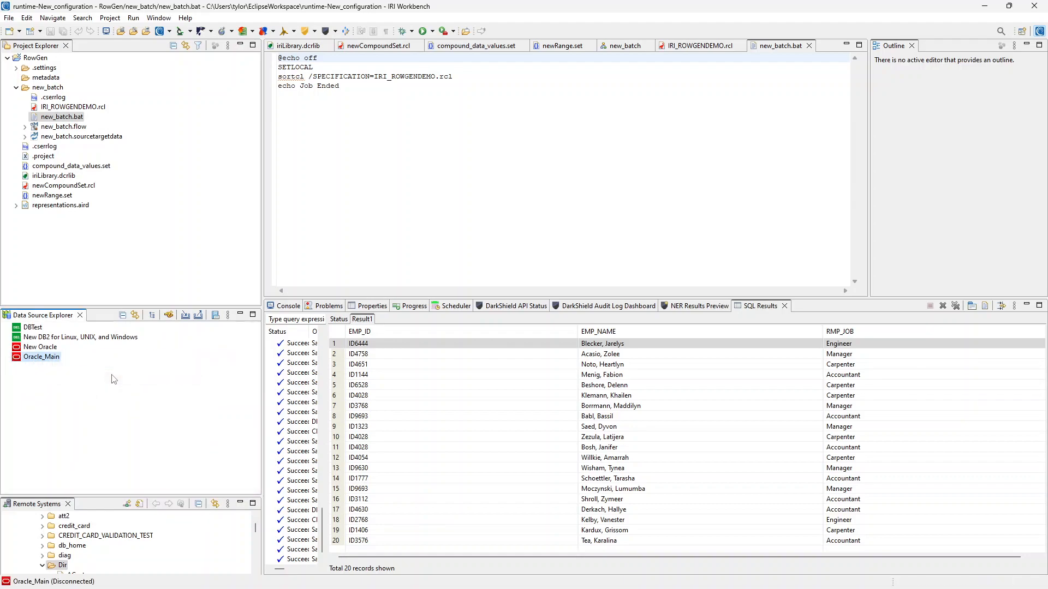
right_click(45, 361)
click(61, 368)
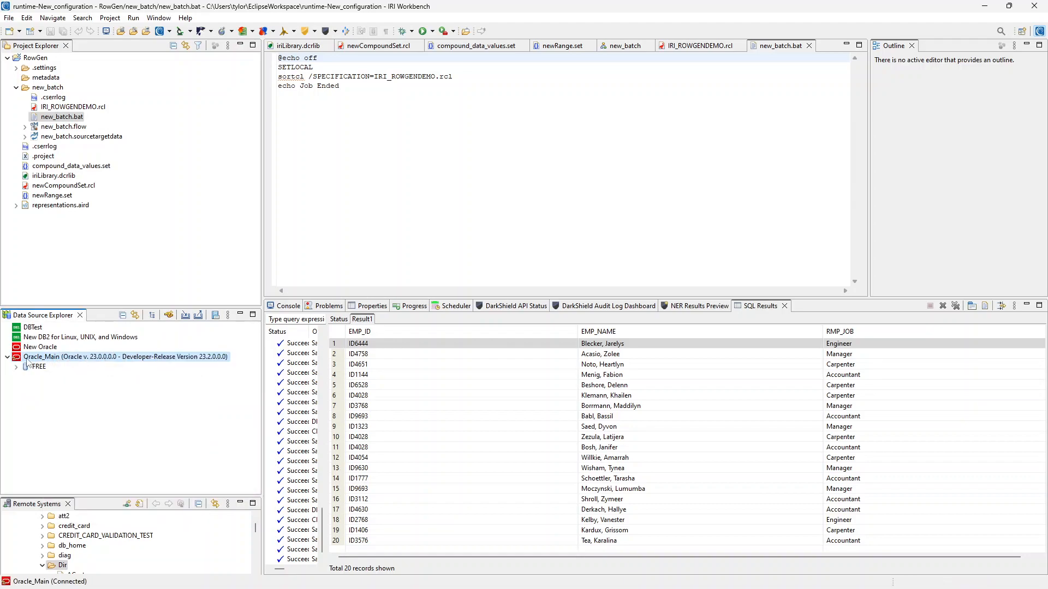